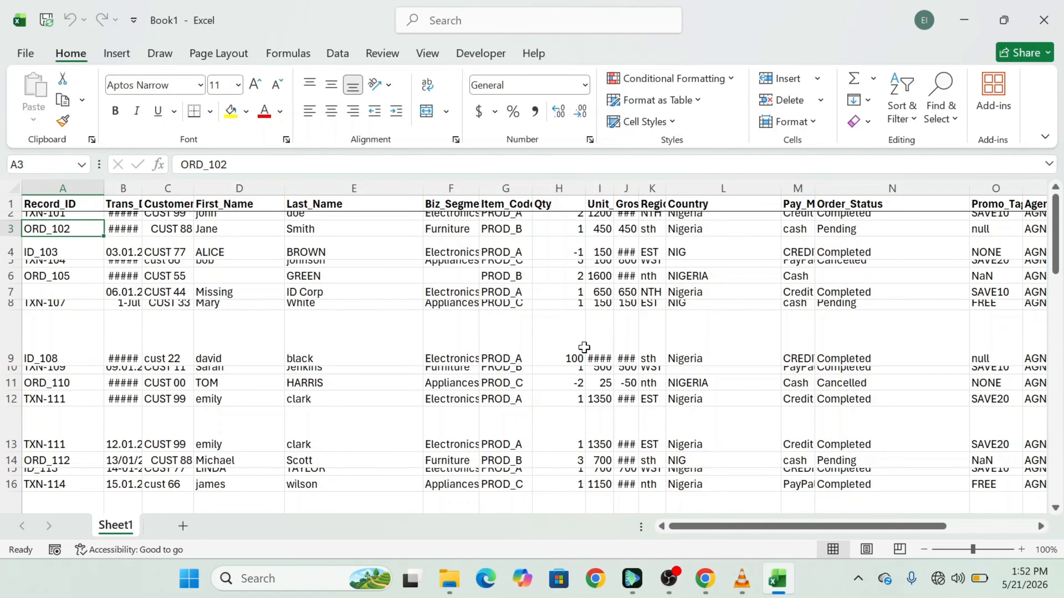
AutoFit the widths of all data columns, from Record_ID in column A through column U.
left_click(46, 205)
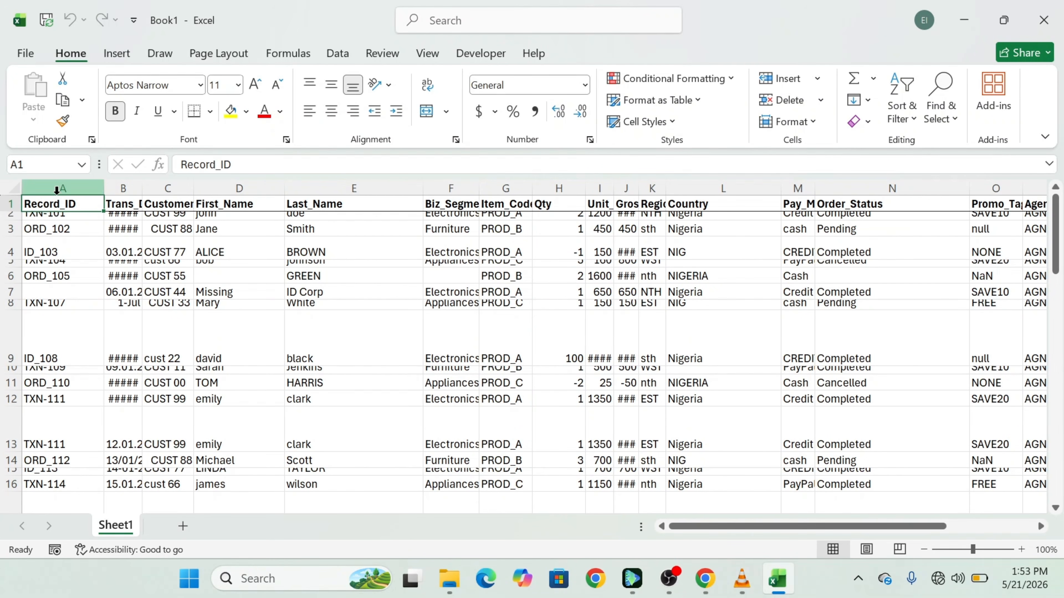
left_click_drag(56, 191, 902, 171)
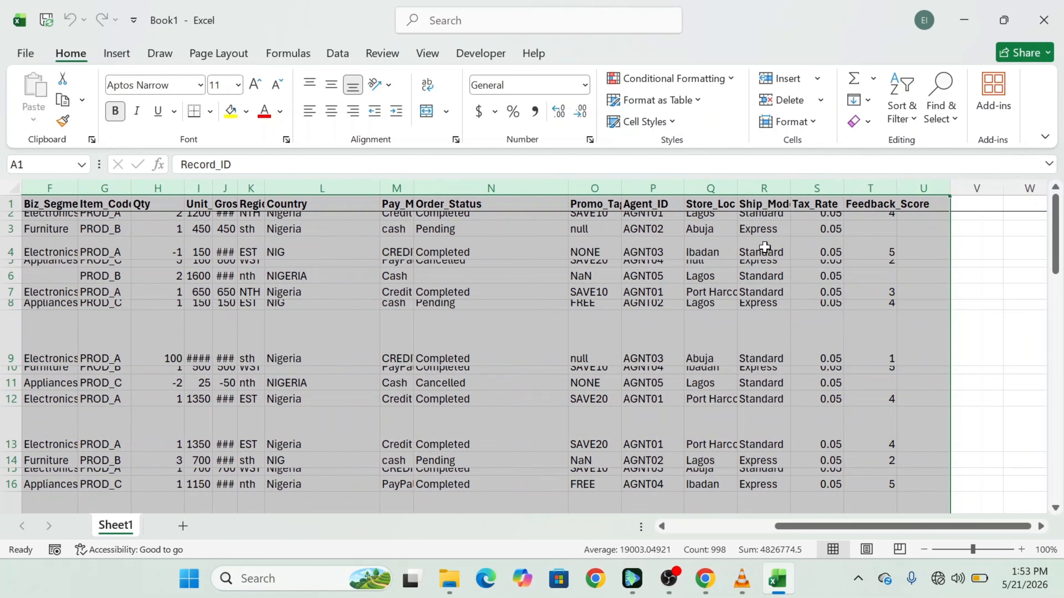
scroll(764, 248, "left", 3)
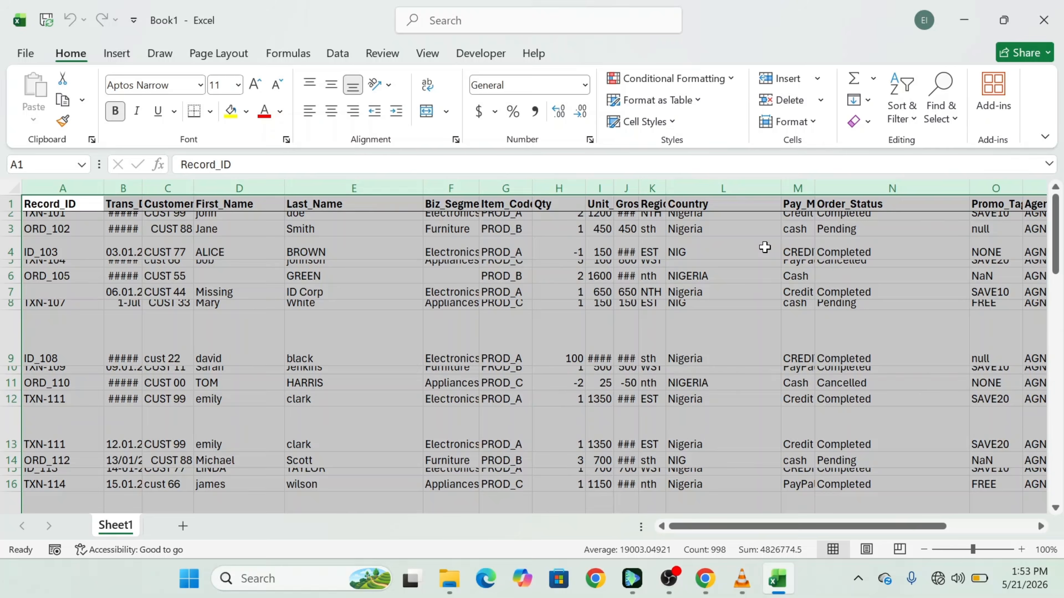
key("alt+h")
key("o")
key("i")
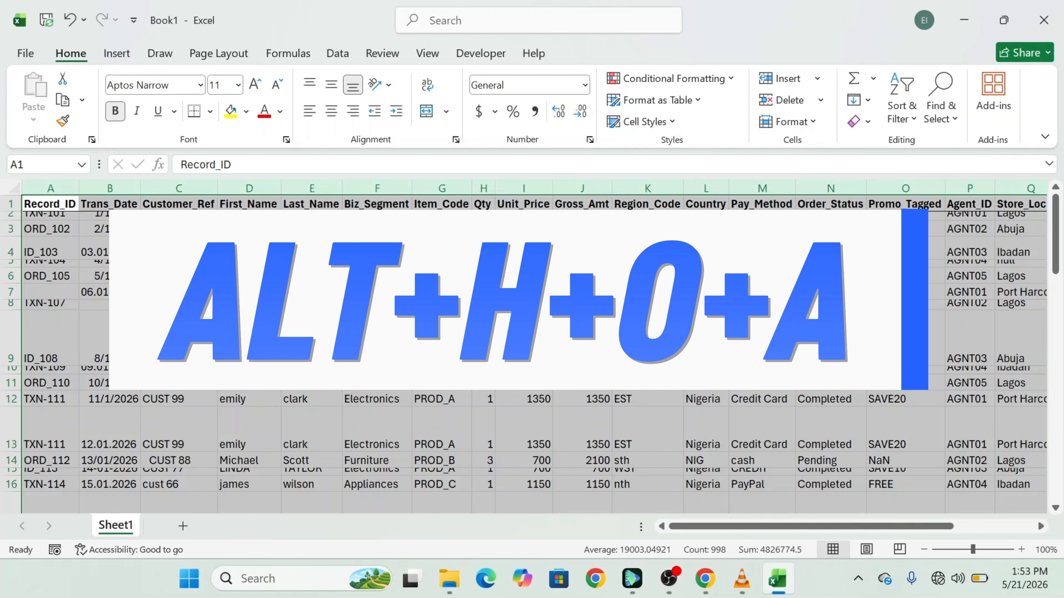
AutoFit the row heights across the selected data columns.
key("alt+h")
key("o")
key("a")
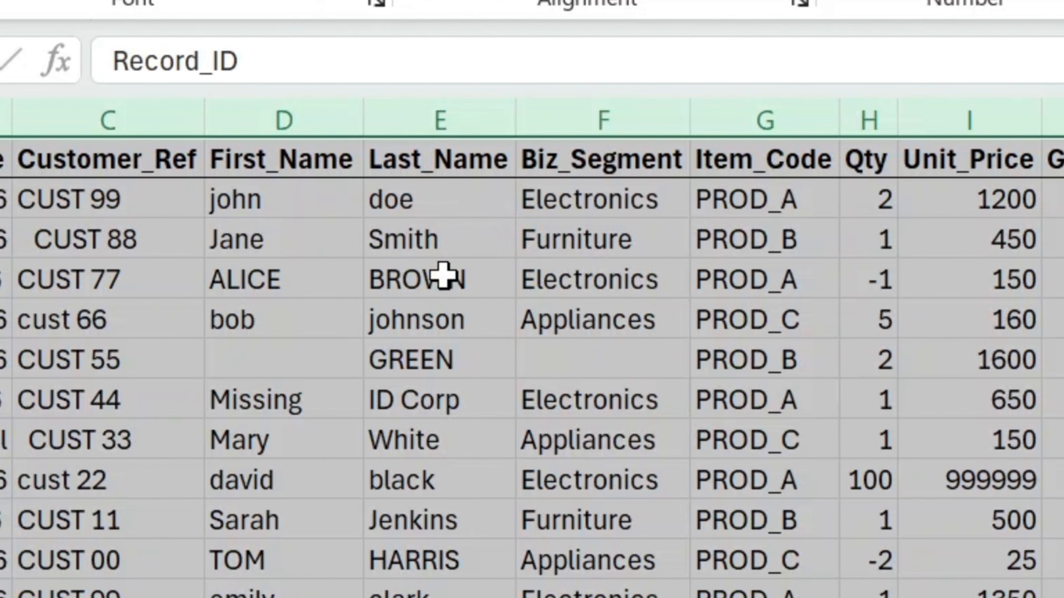
Examine the letter casing of the Last_Name entries in rows 2 to 4.
double_click(315, 251)
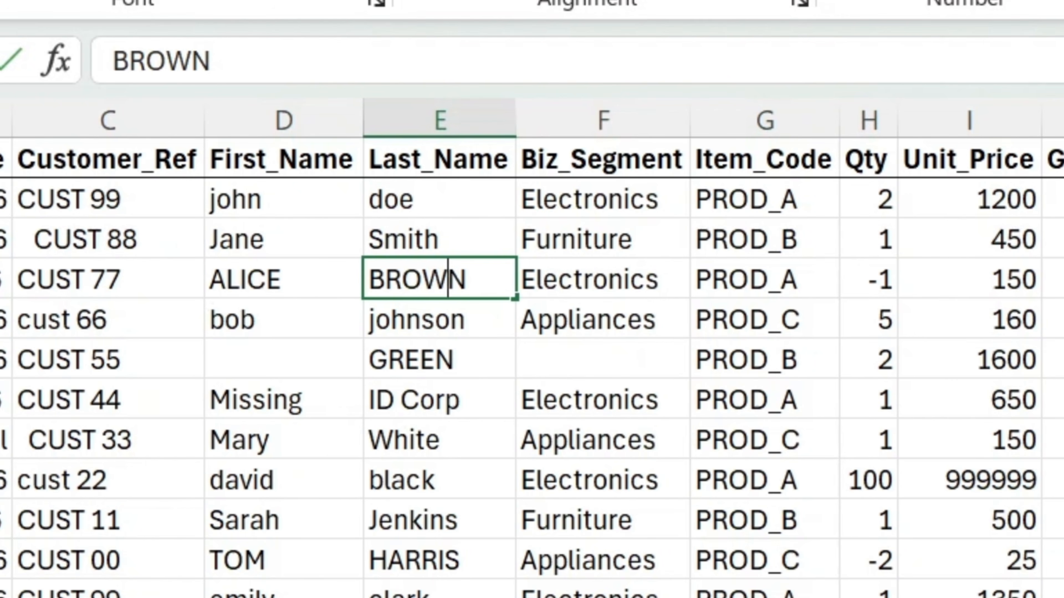
double_click(448, 279)
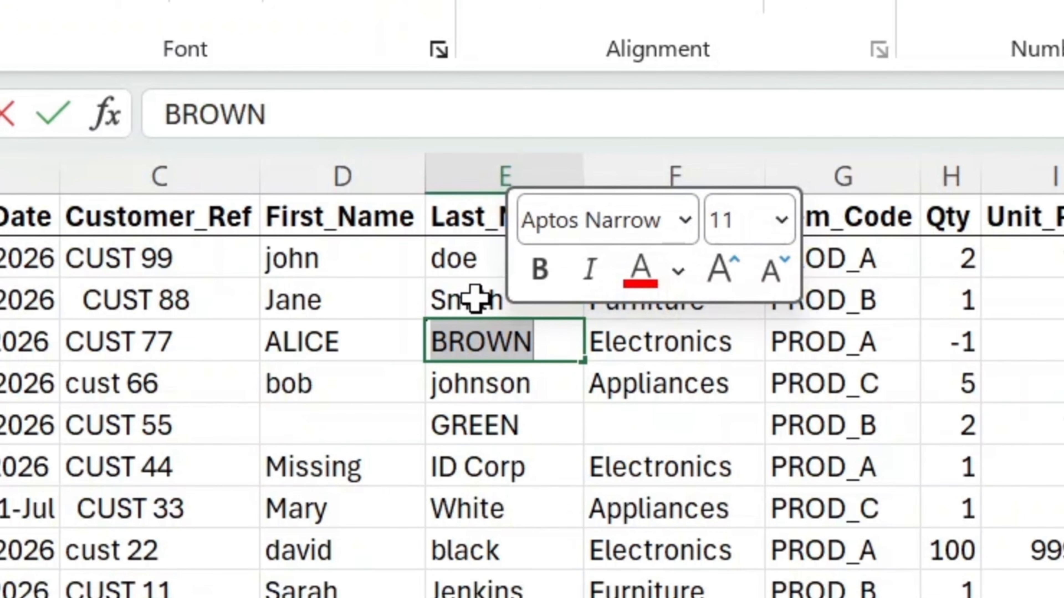
left_click(414, 238)
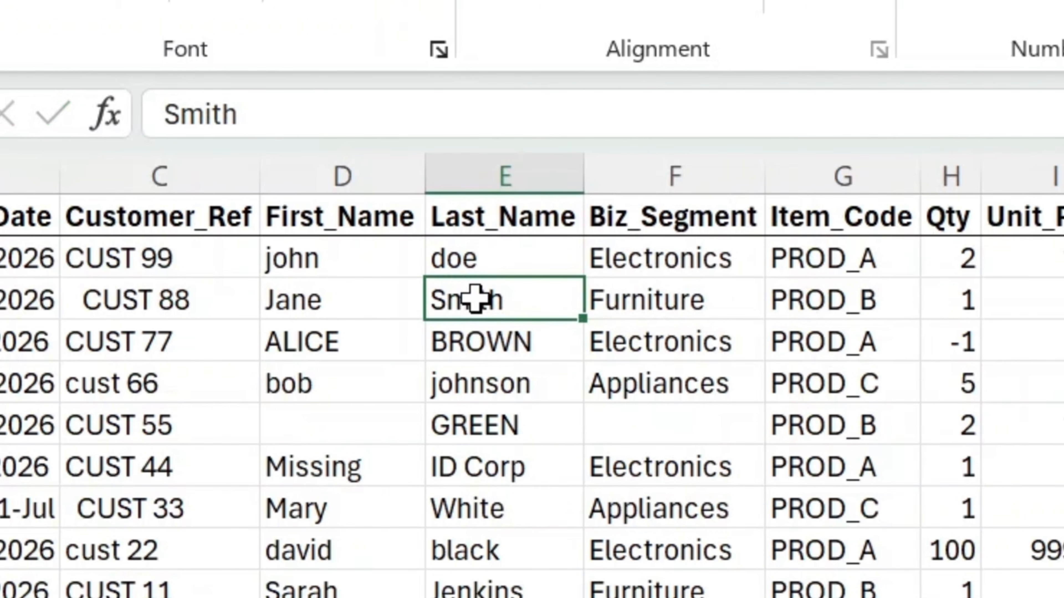
double_click(475, 299)
left_click(458, 260)
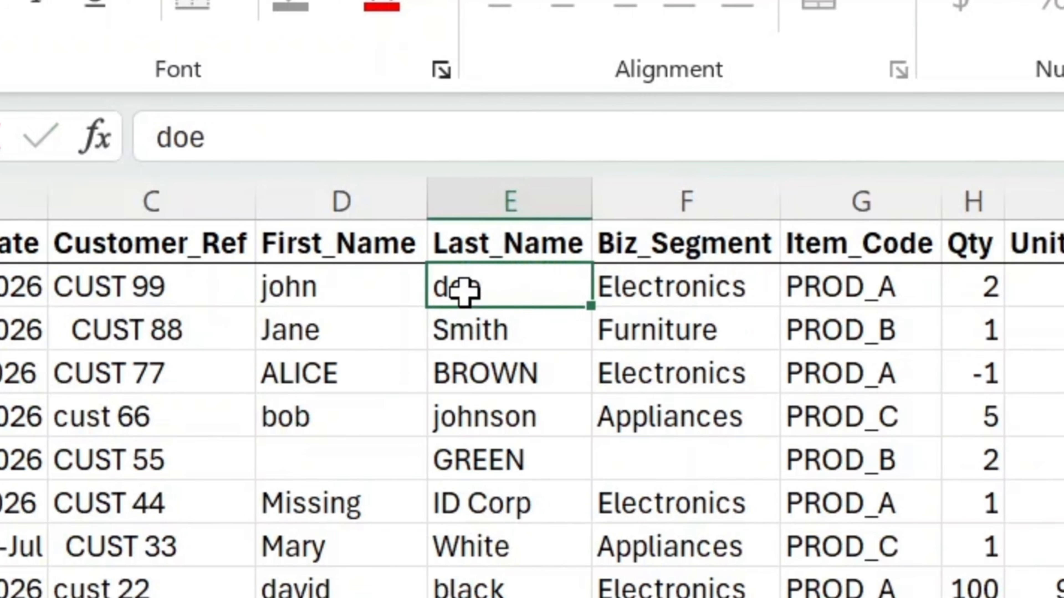
double_click(462, 291)
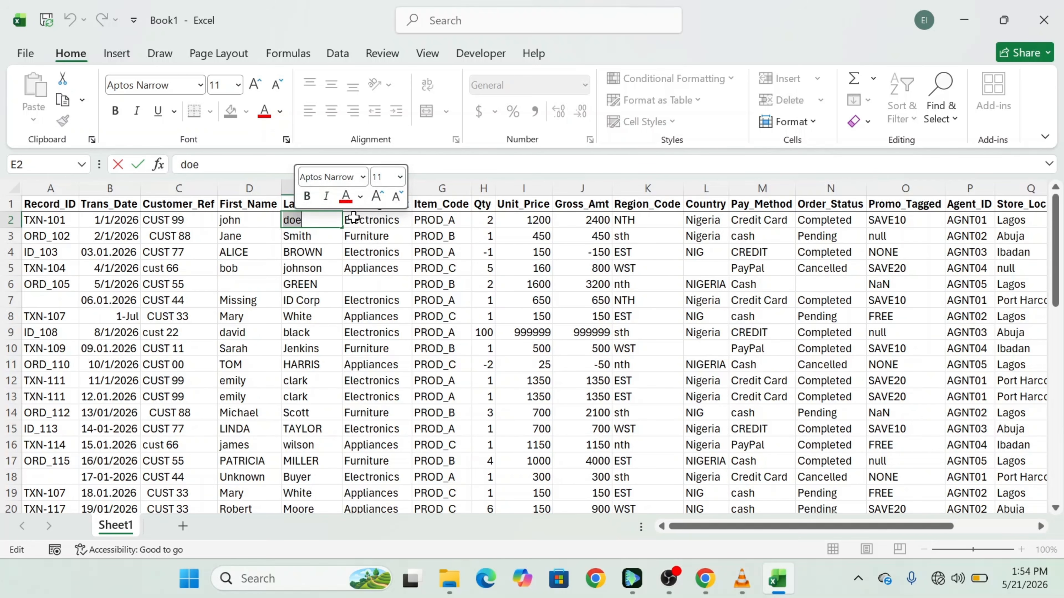
Insert a blank column between First_Name and Last_Name.
left_click(292, 187)
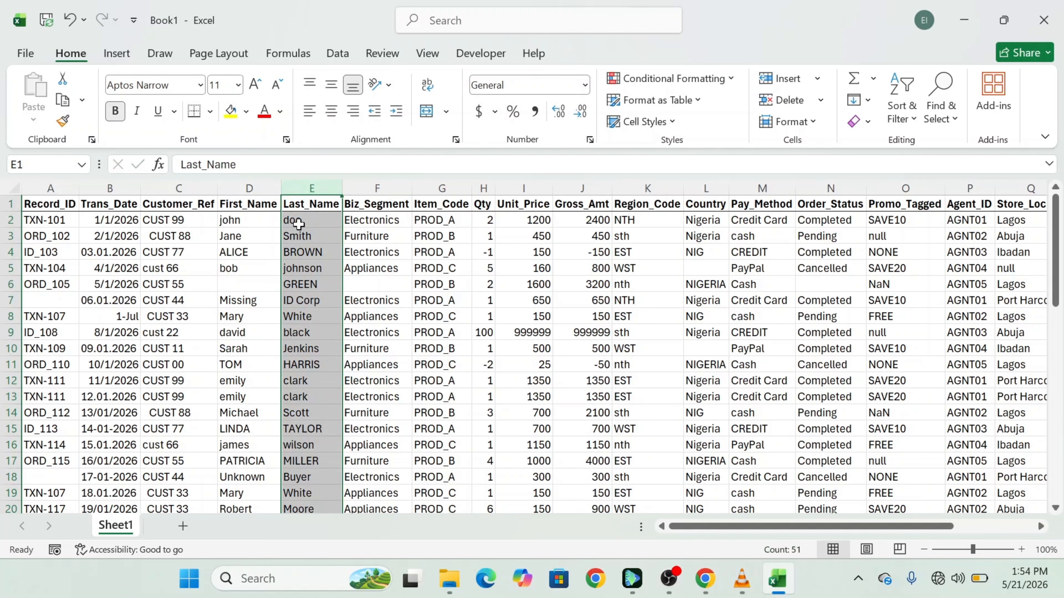
right_click(309, 290)
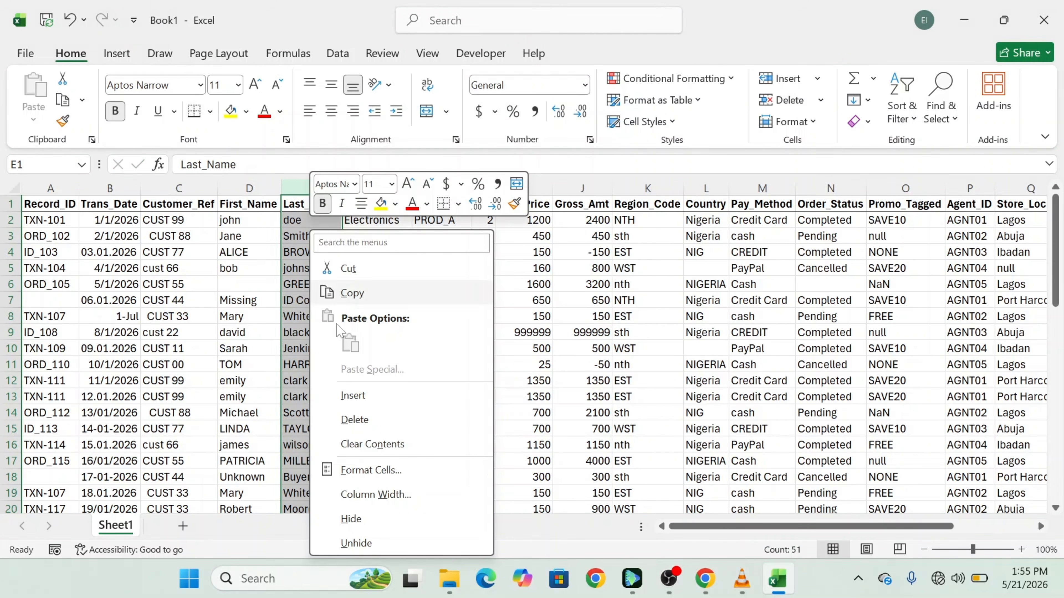
left_click(395, 397)
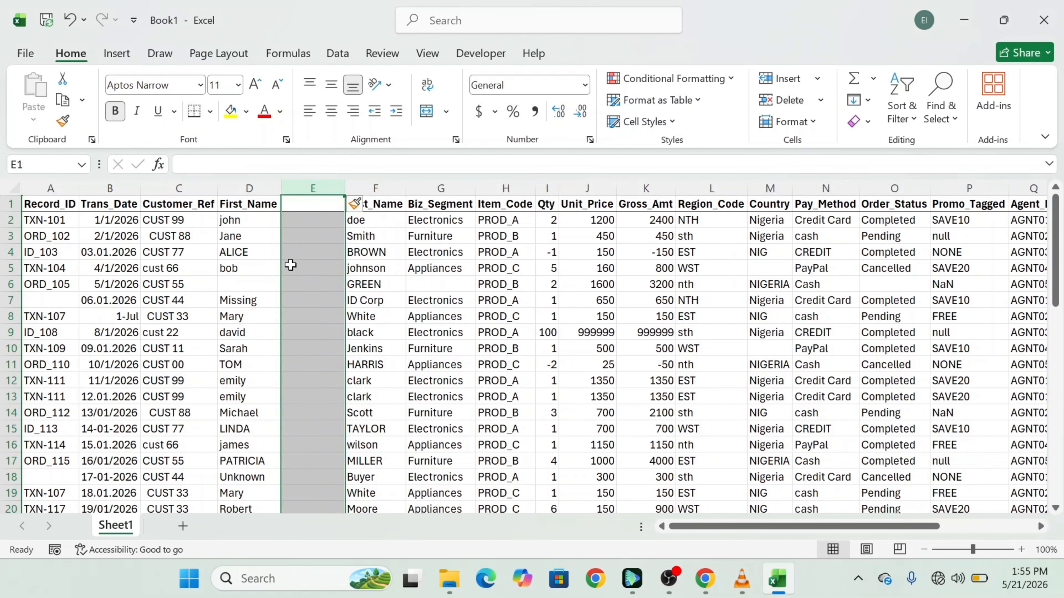
Enter the row 4 first name in proper case in E4 and Flash Fill the rest of column E.
triple_click(264, 251)
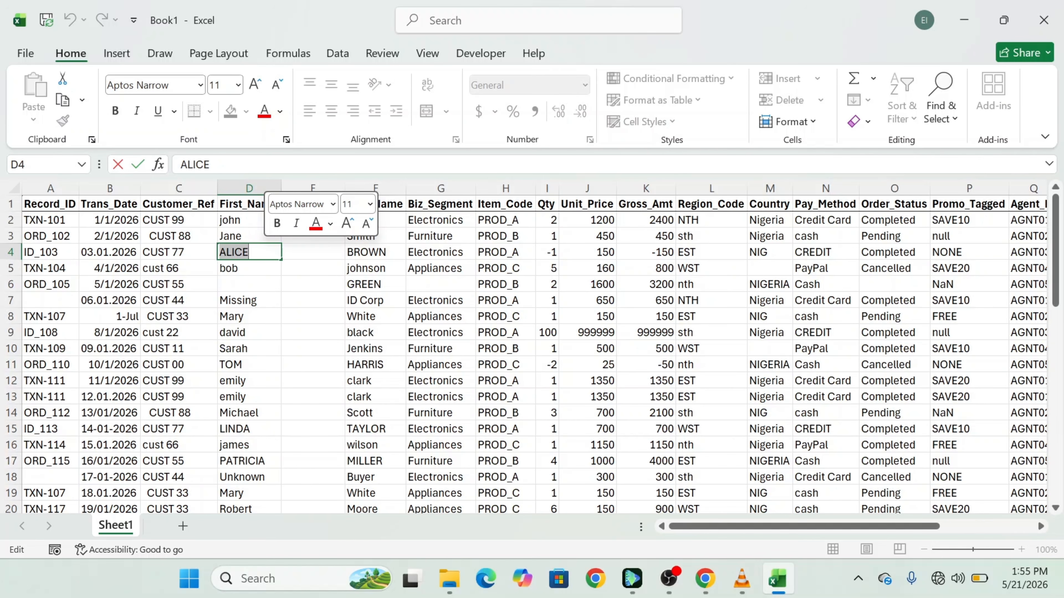
left_click(297, 252)
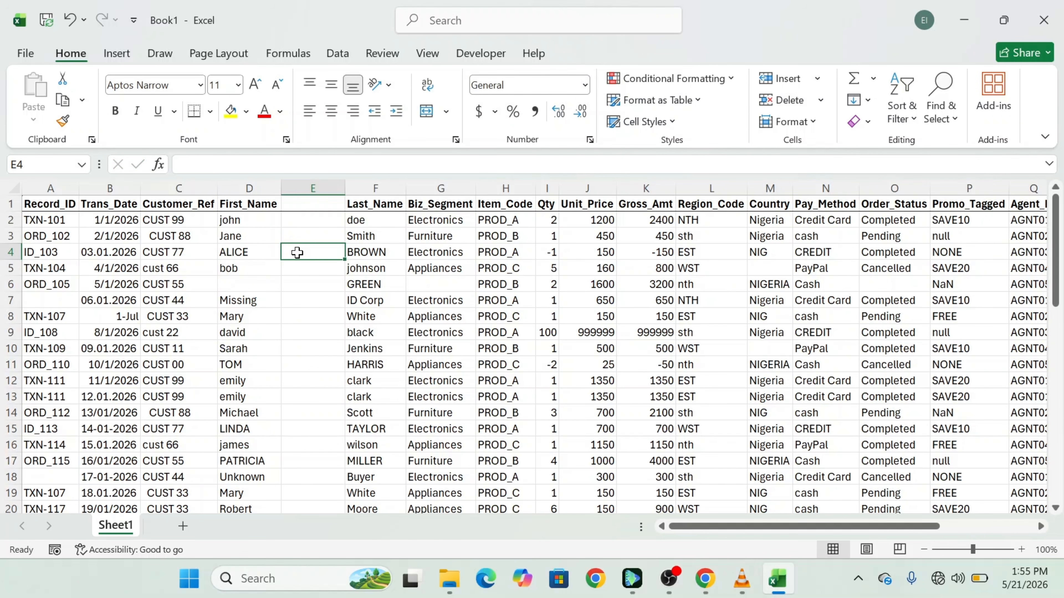
type("Al")
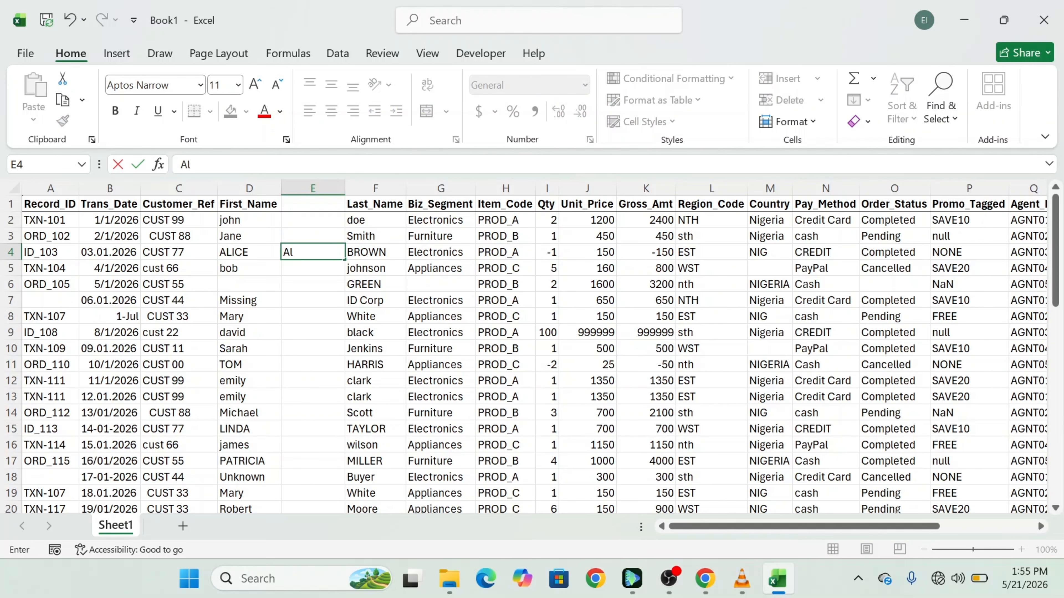
type("ice")
left_click(306, 267)
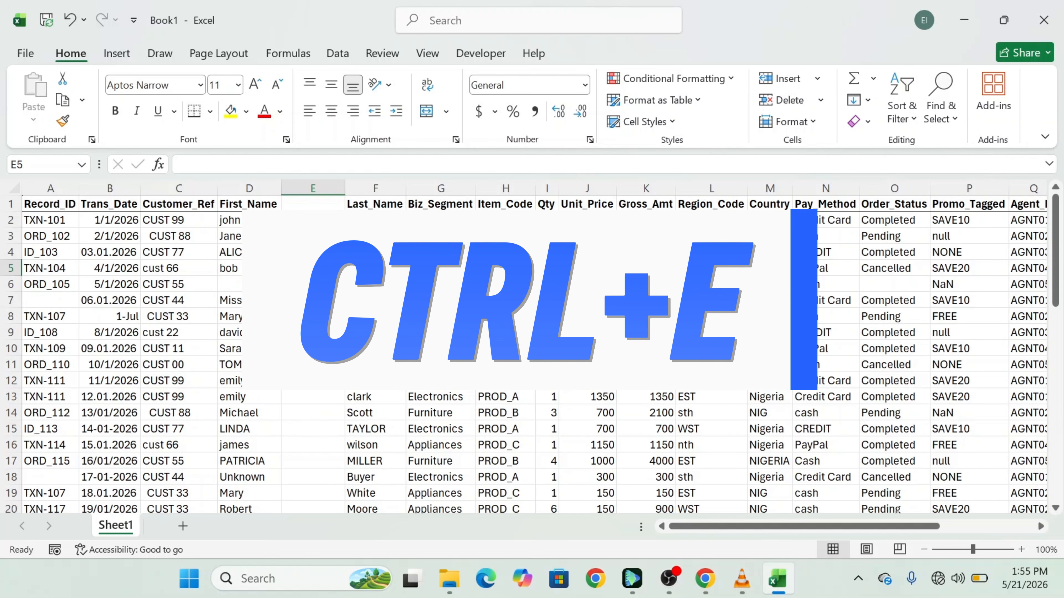
key("ctrl+e")
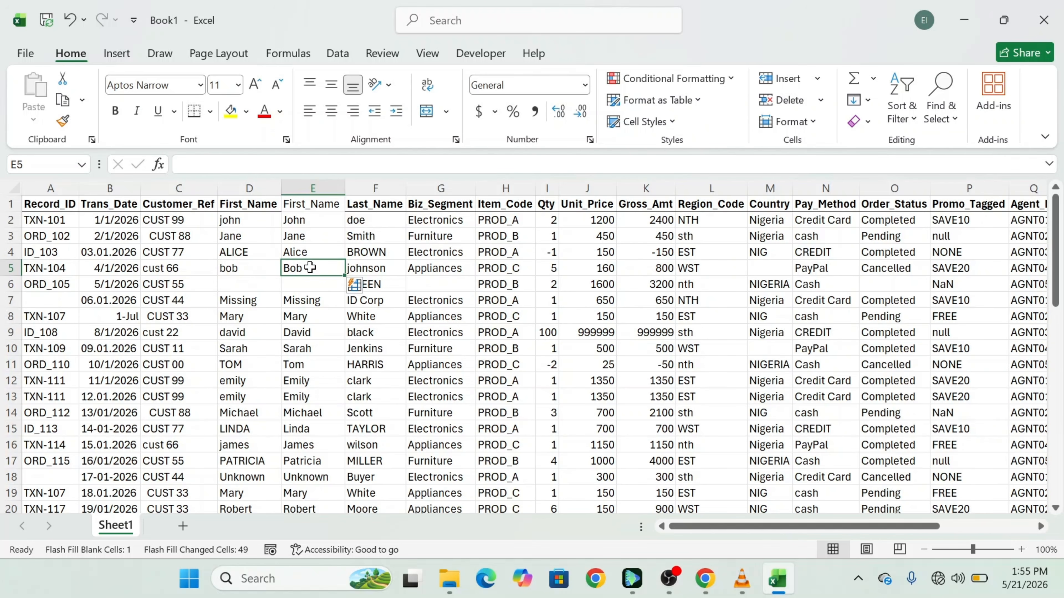
Compare the original and cleaned first names in row 11, and delete the original First_Name column.
double_click(255, 366)
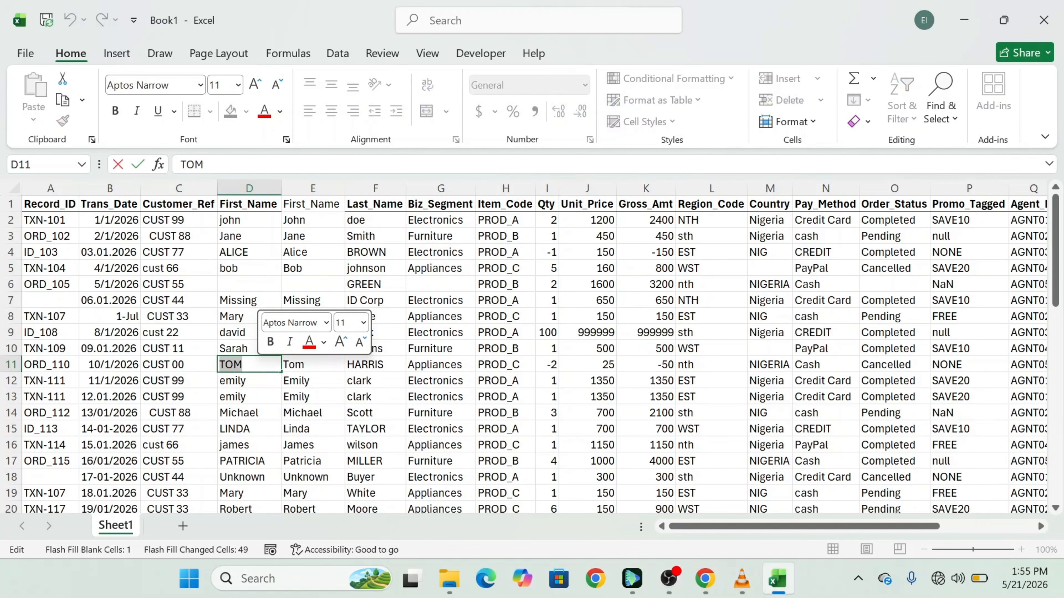
double_click(302, 366)
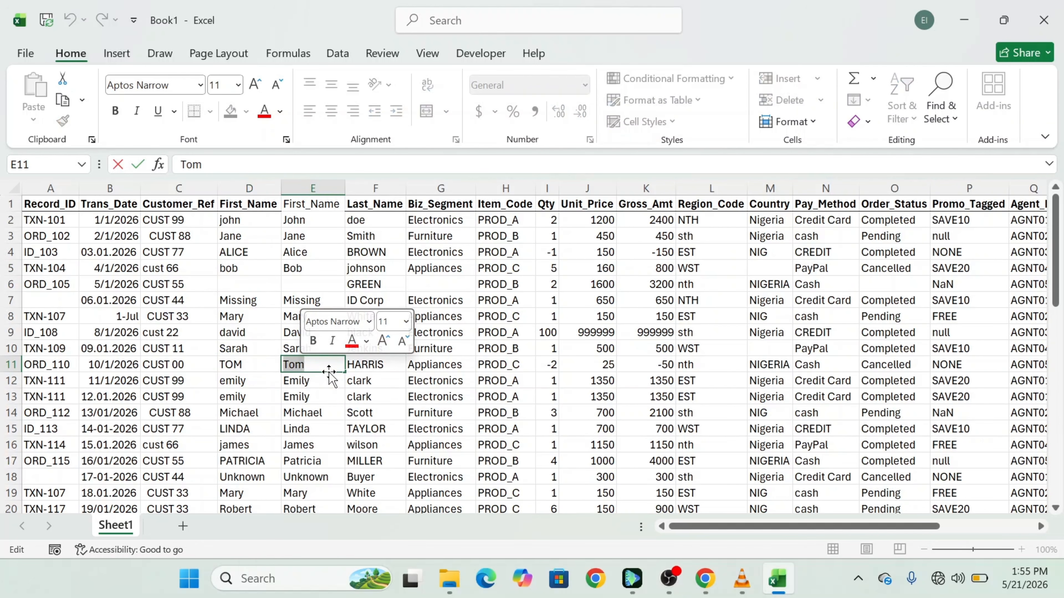
left_click(237, 190)
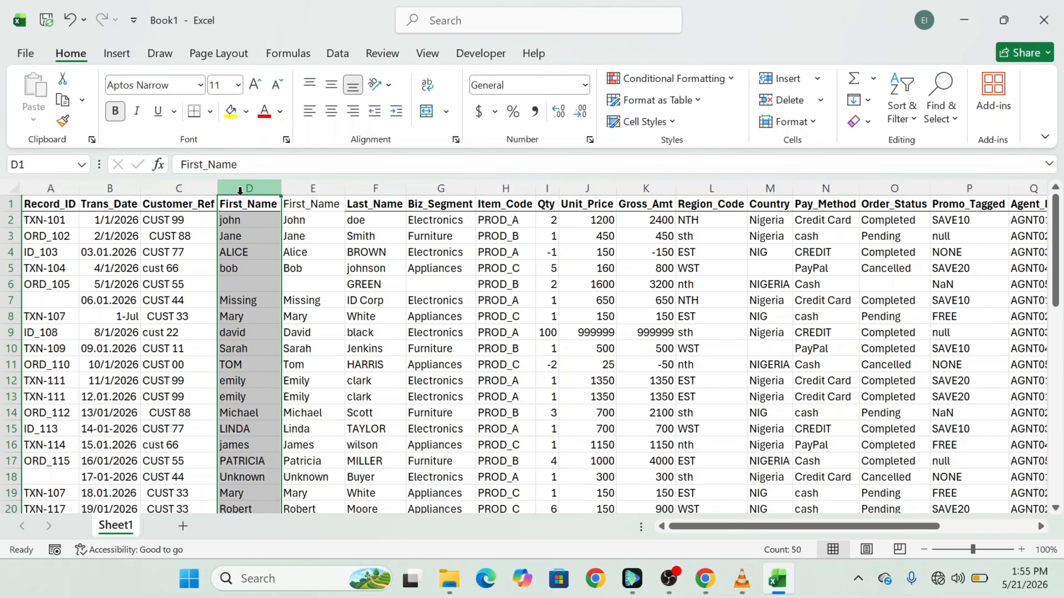
right_click(245, 252)
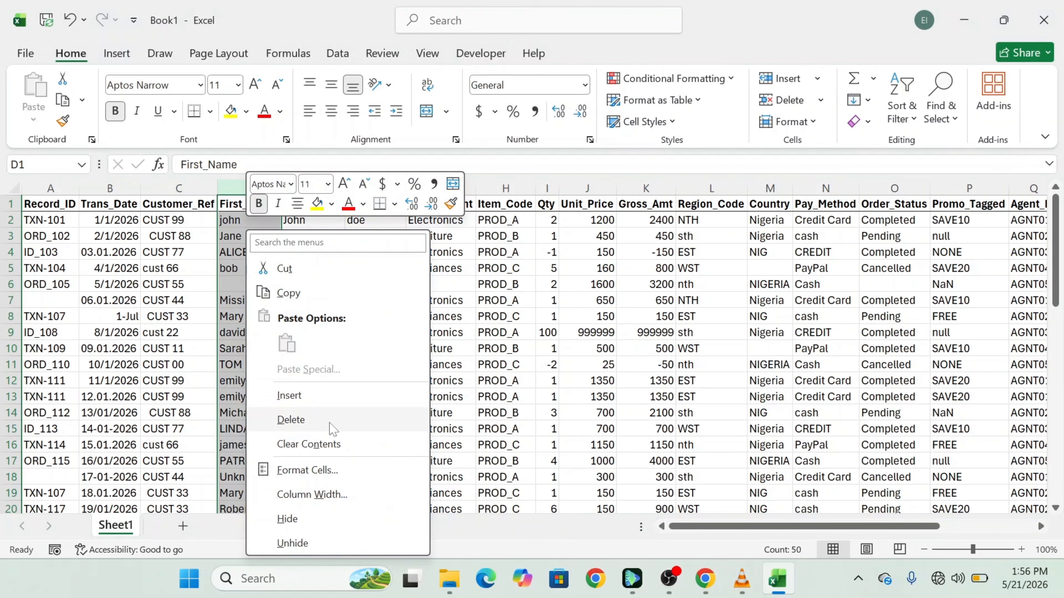
left_click(291, 419)
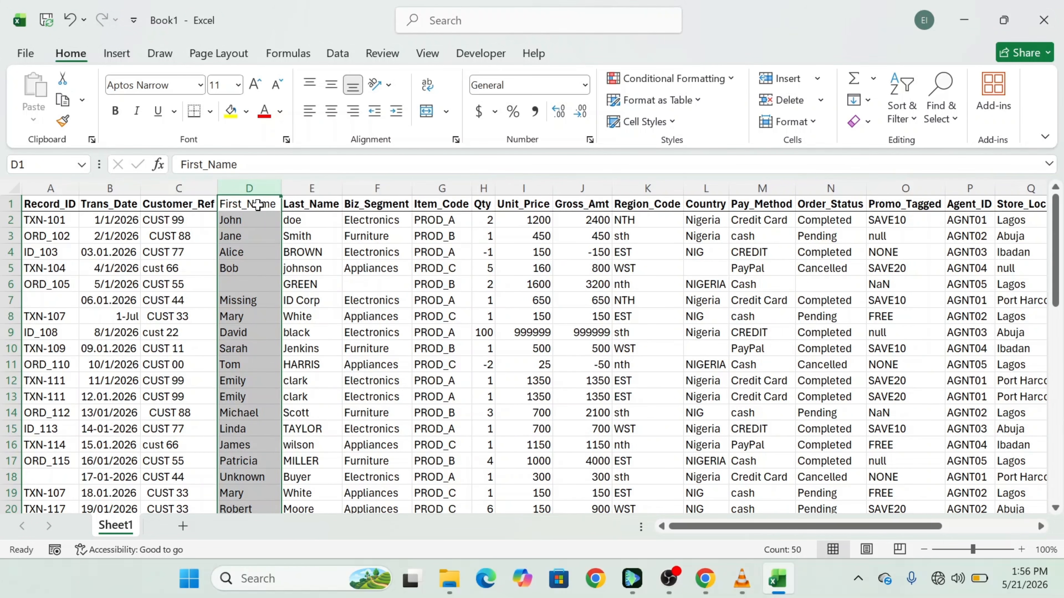
Make the First_Name header in D1 bold.
double_click(258, 205)
double_click(258, 205)
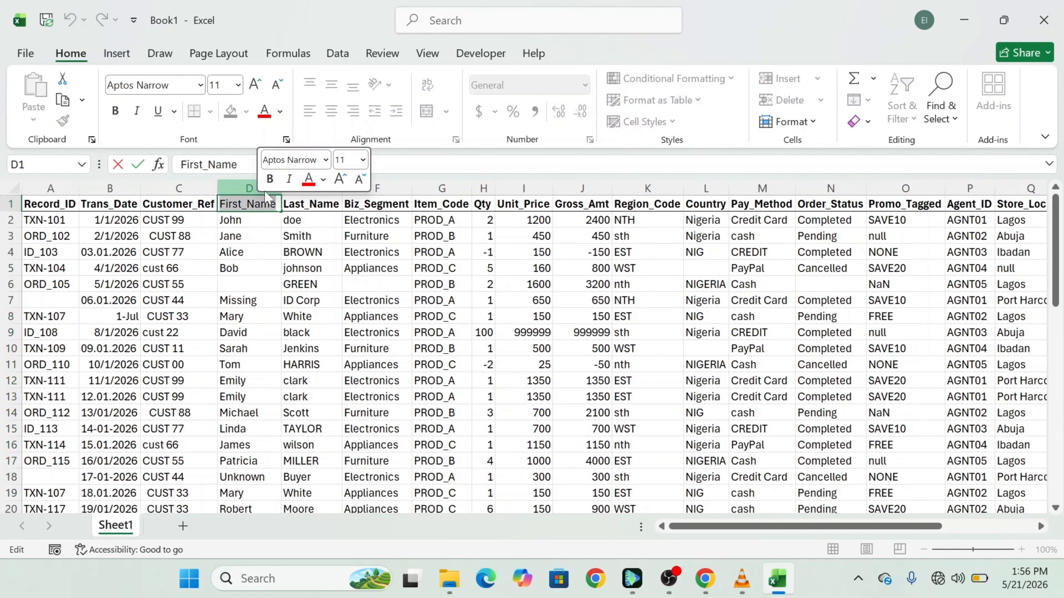
left_click(269, 179)
left_click(387, 188)
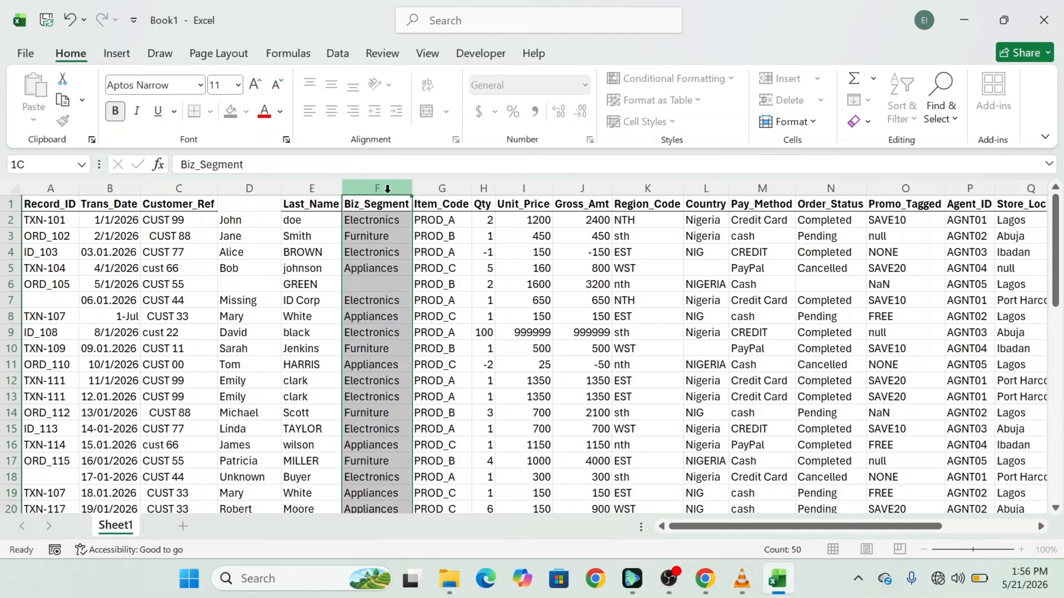
Insert a blank column between Last_Name and Biz_Segment.
left_click(329, 185)
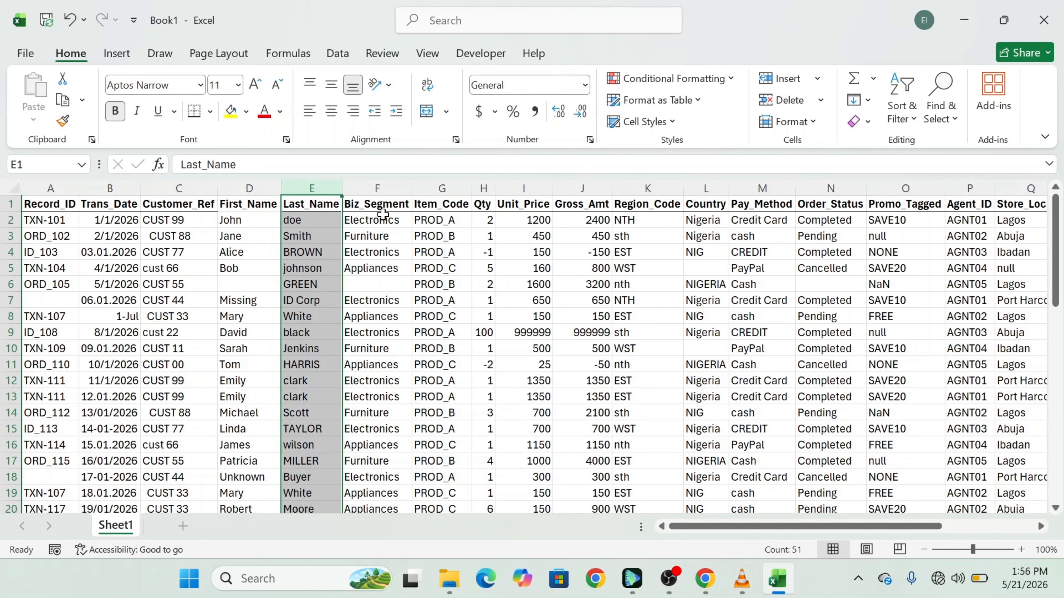
left_click(390, 187)
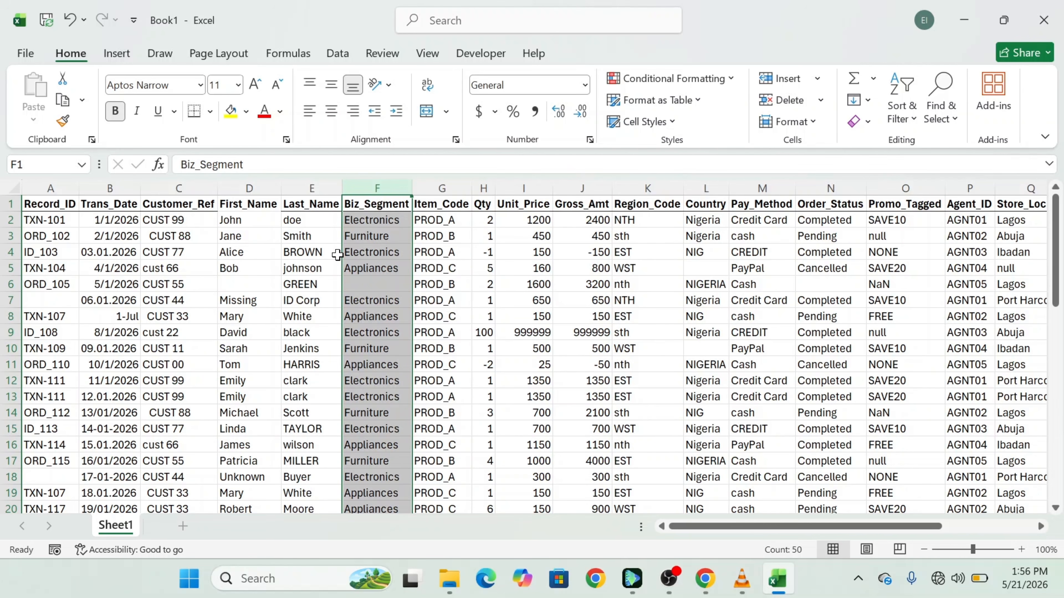
right_click(365, 271)
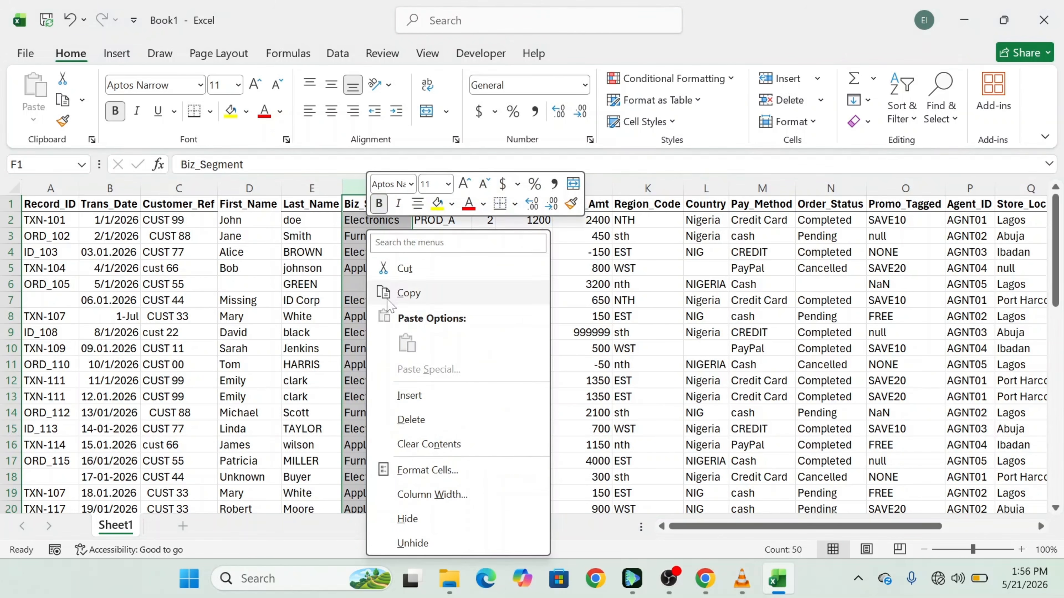
left_click(451, 403)
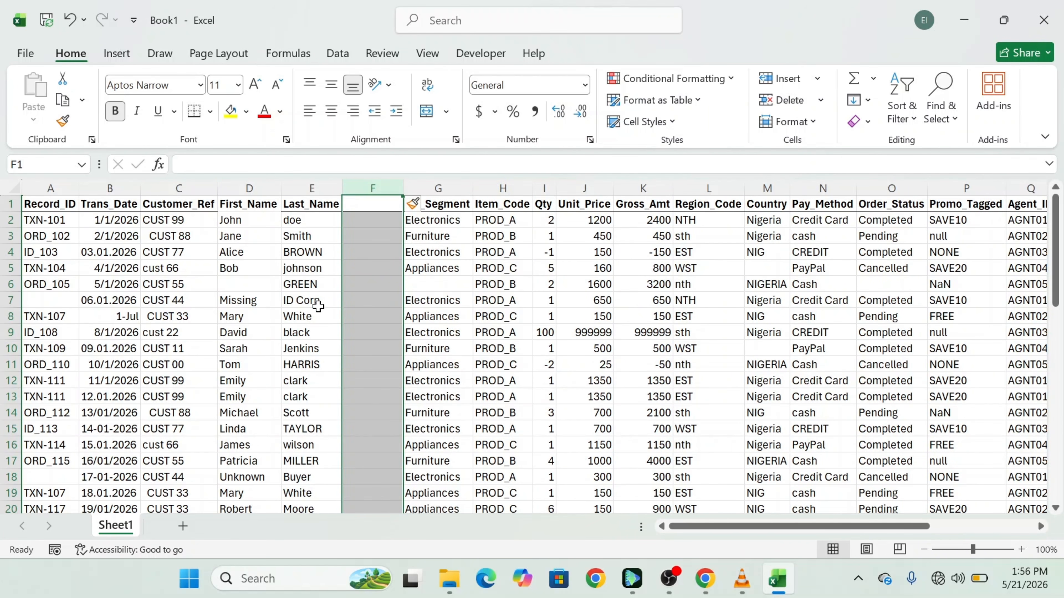
Enter the row 9 last name in proper case in F9 and Flash Fill the rest of column F.
left_click(317, 318)
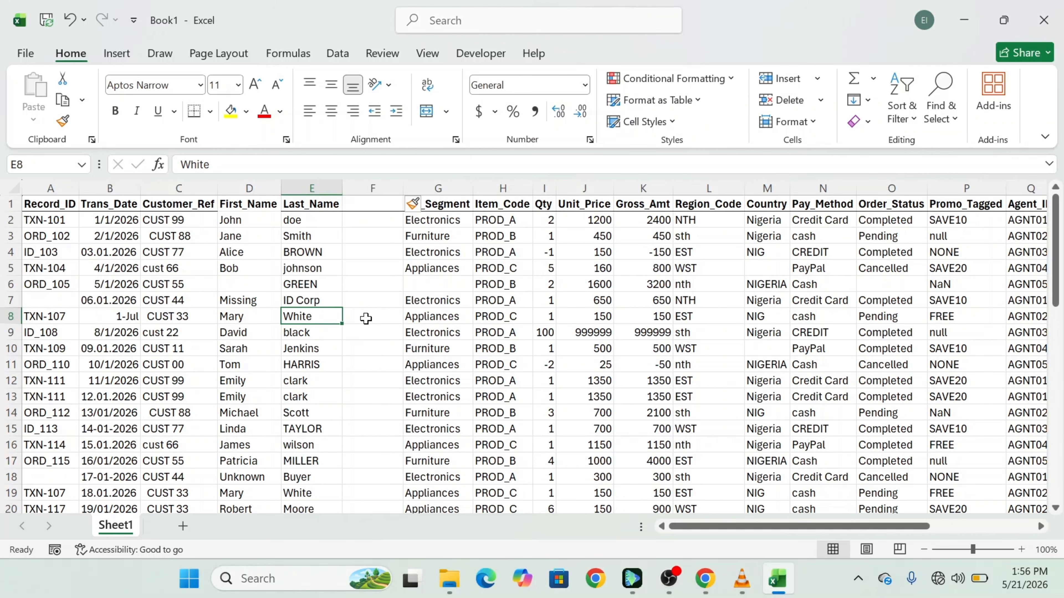
left_click(313, 414)
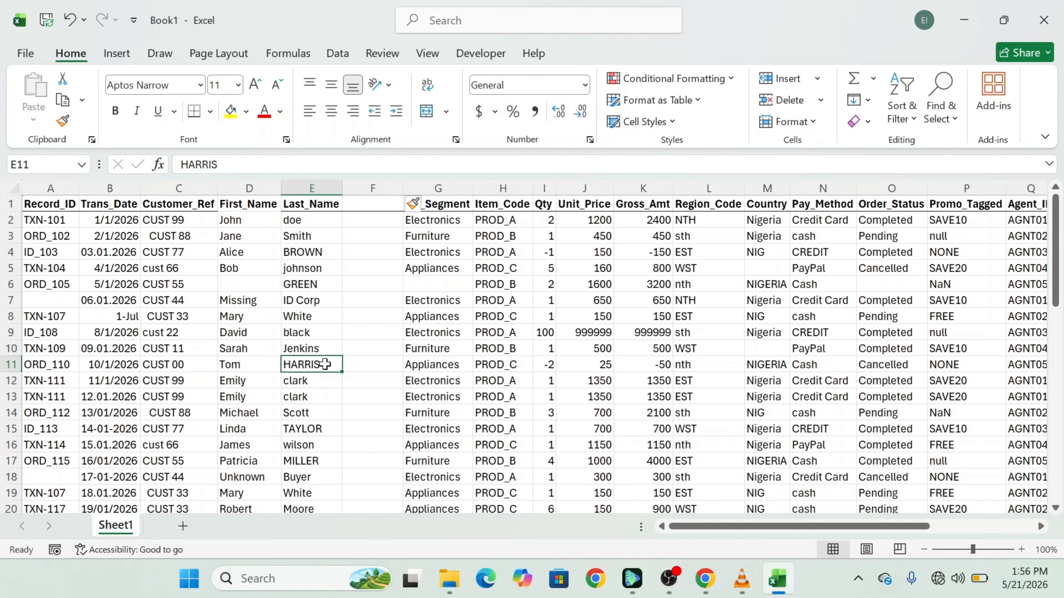
left_click(328, 331)
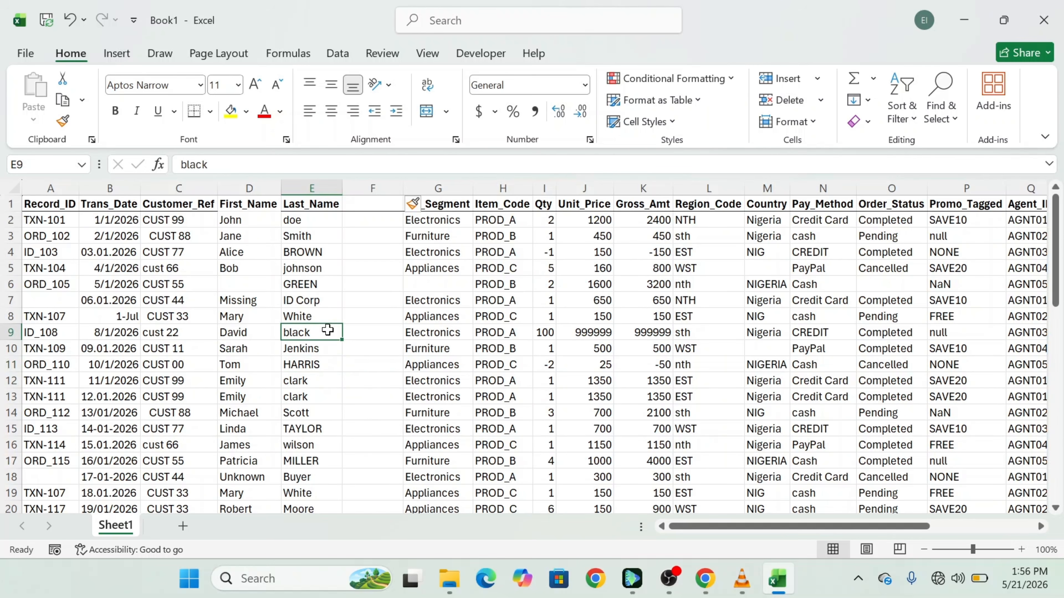
left_click(369, 334)
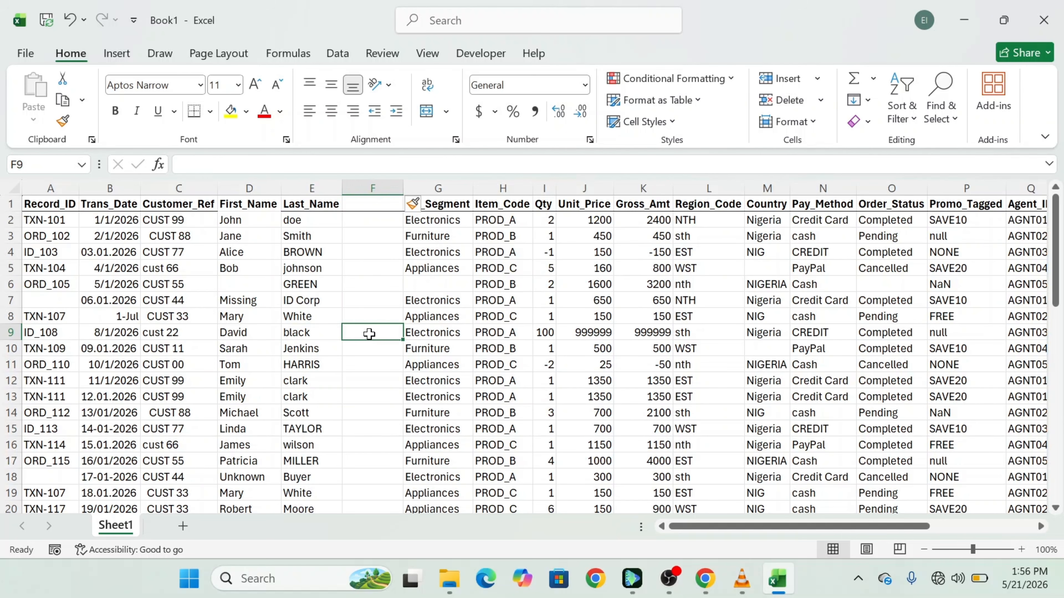
key("F2")
type("Black")
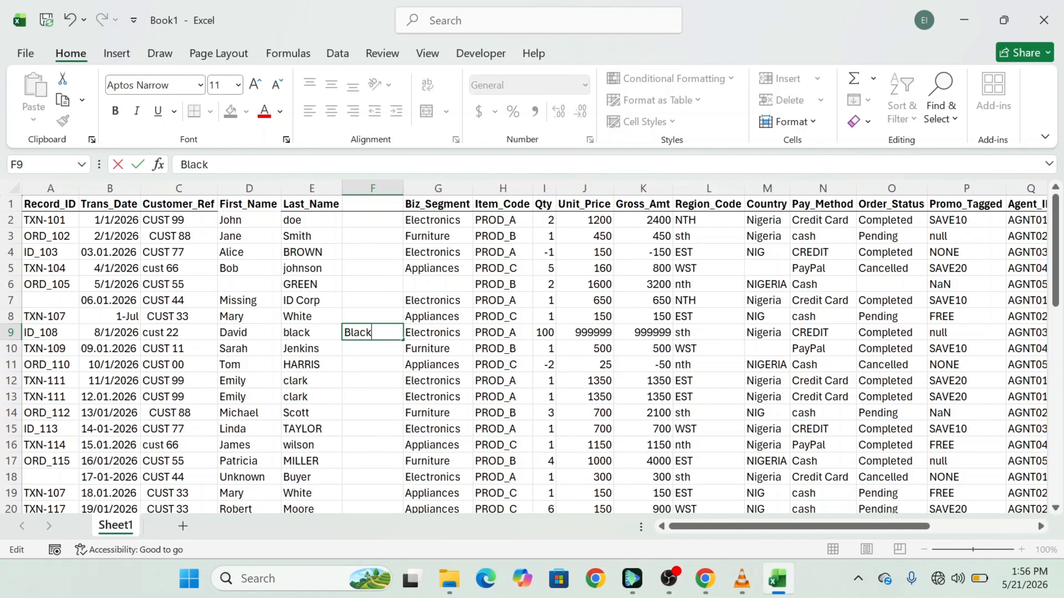
key("Return")
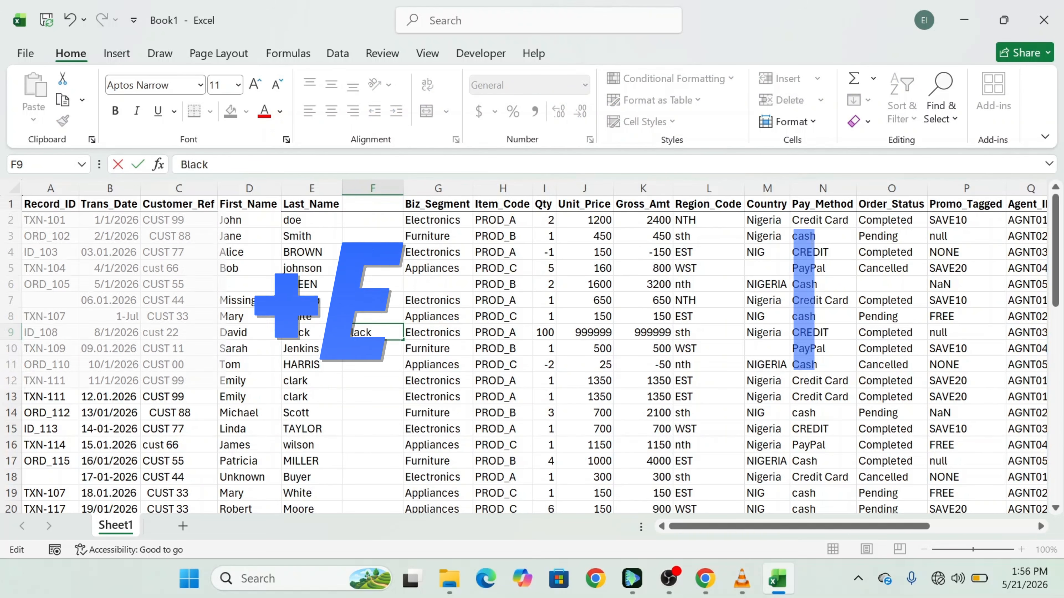
key("ctrl+e")
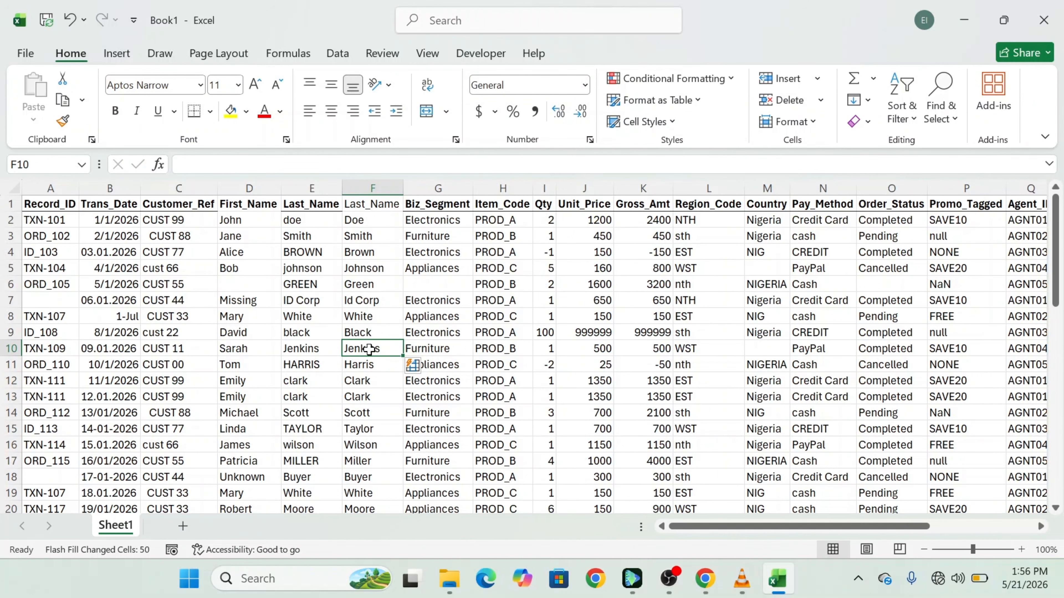
Make the Last_Name header in F1 bold.
double_click(371, 209)
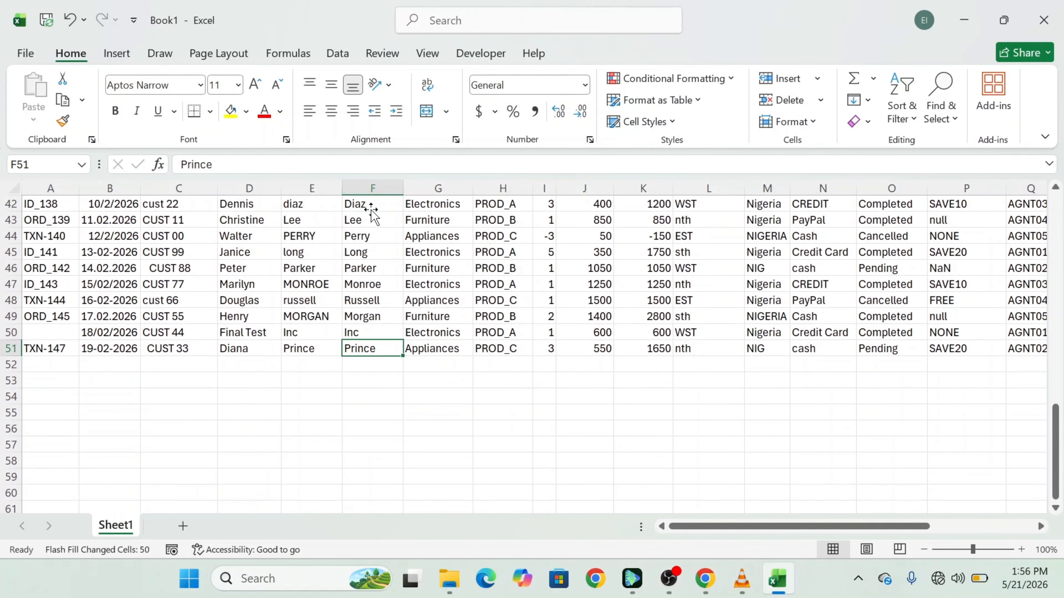
scroll(371, 208, "up", 14)
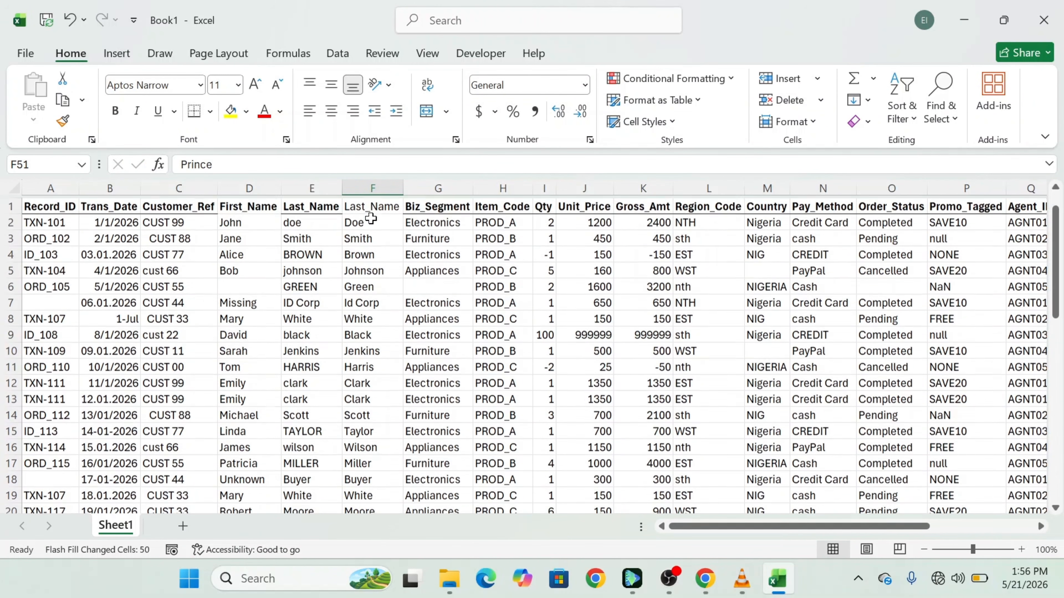
left_click(373, 205)
double_click(373, 204)
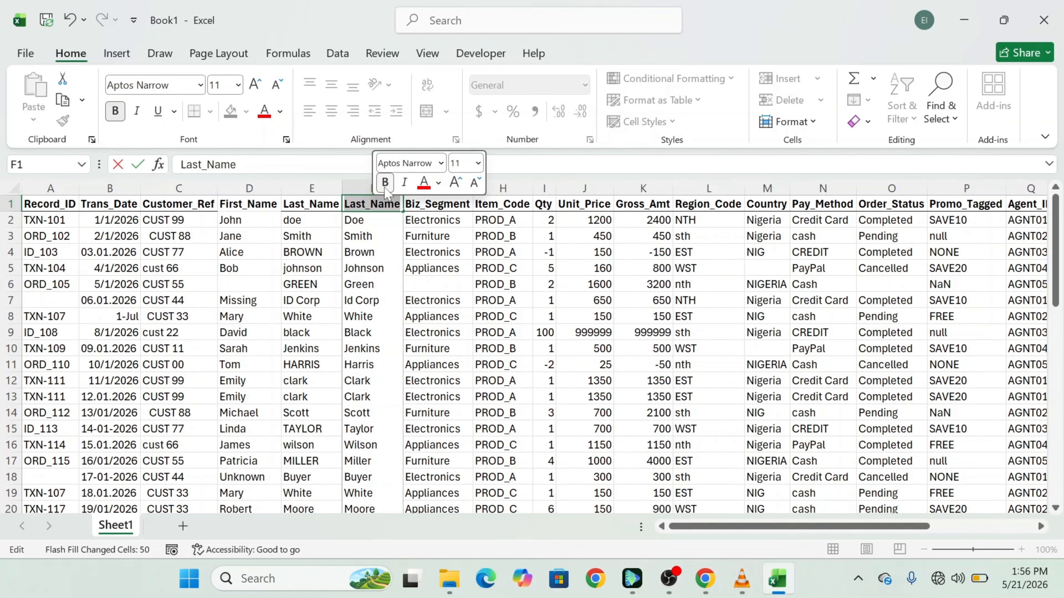
Examine how consistently the payment methods are capitalised in the Pay_Method column, down to its last row.
scroll(411, 320, "right", 1)
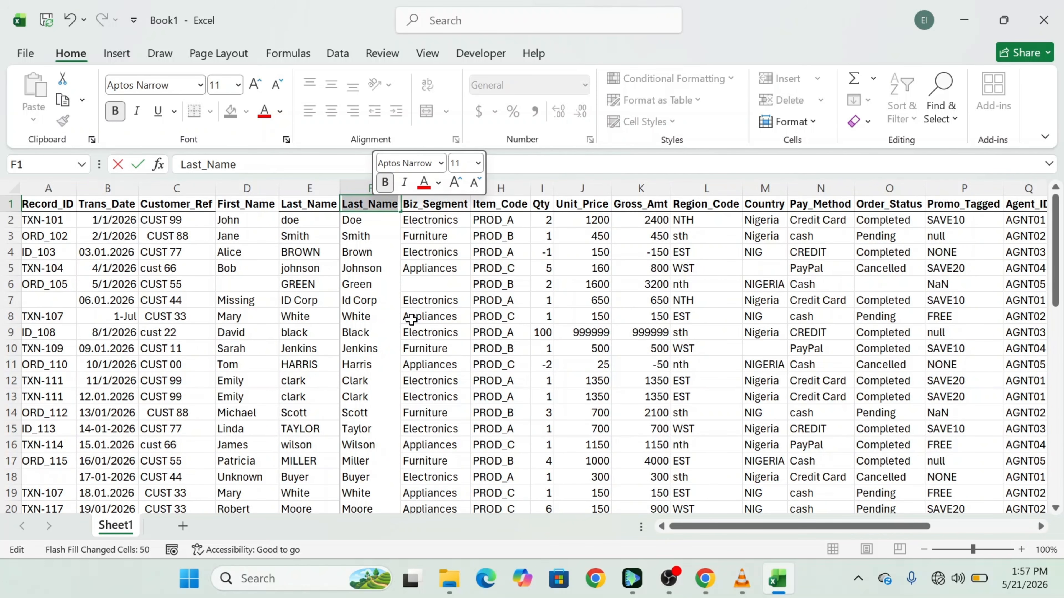
scroll(665, 305, "right", 5)
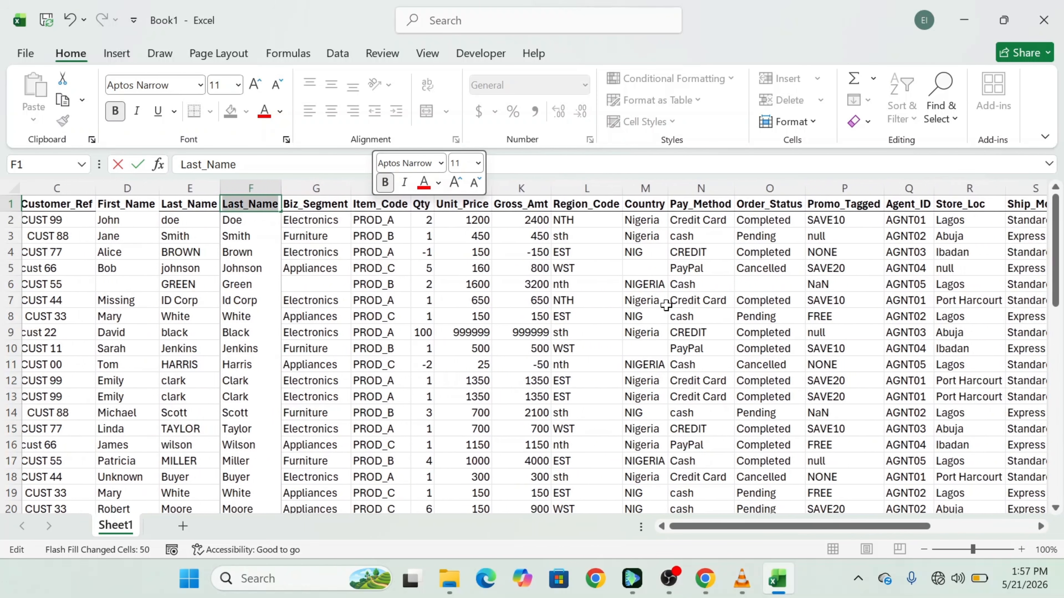
scroll(666, 305, "right", 5)
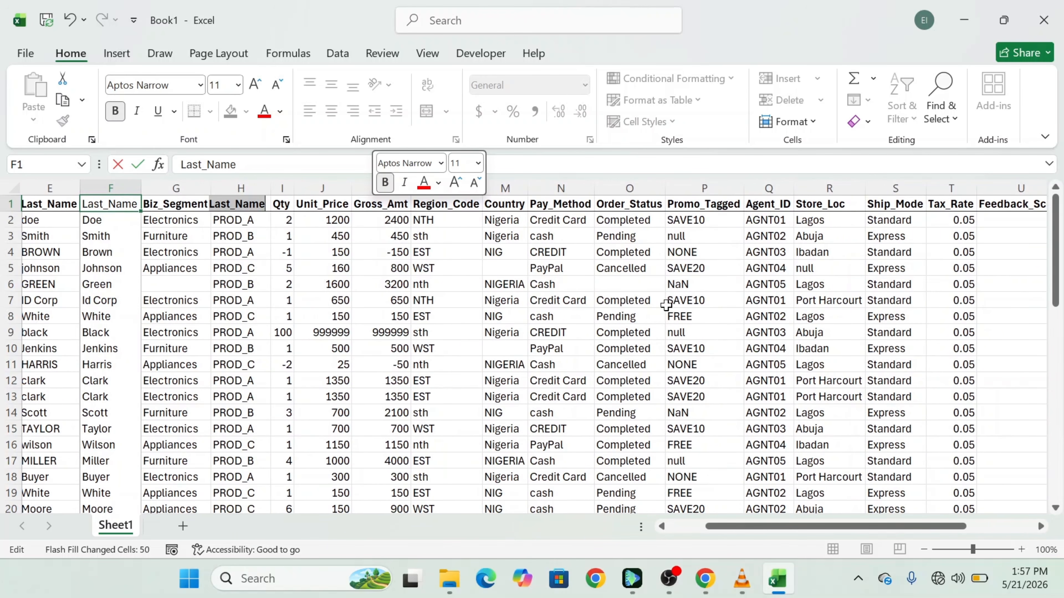
scroll(666, 305, "right", 3)
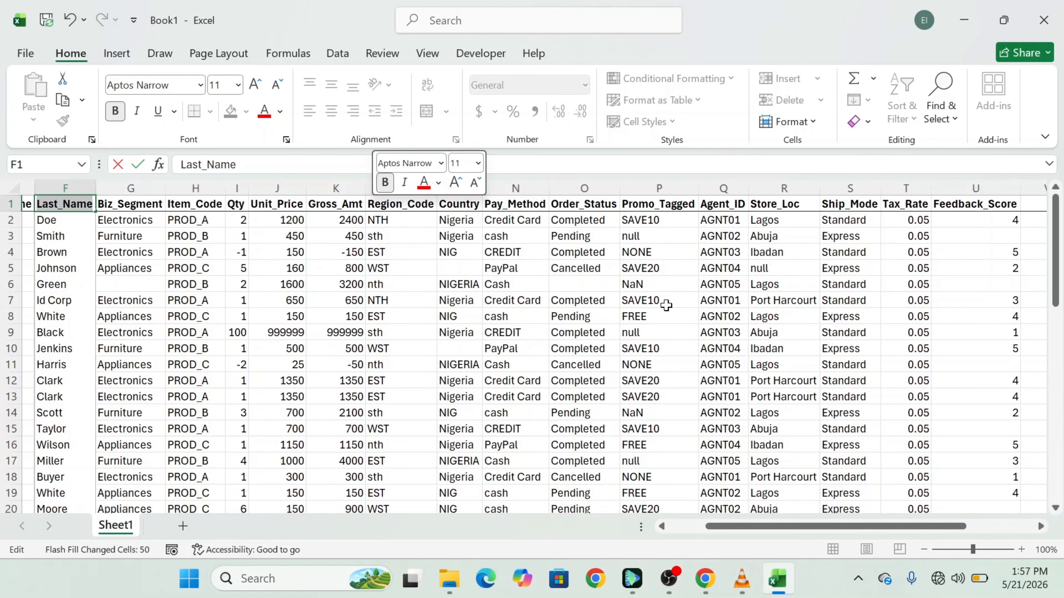
left_click(530, 256)
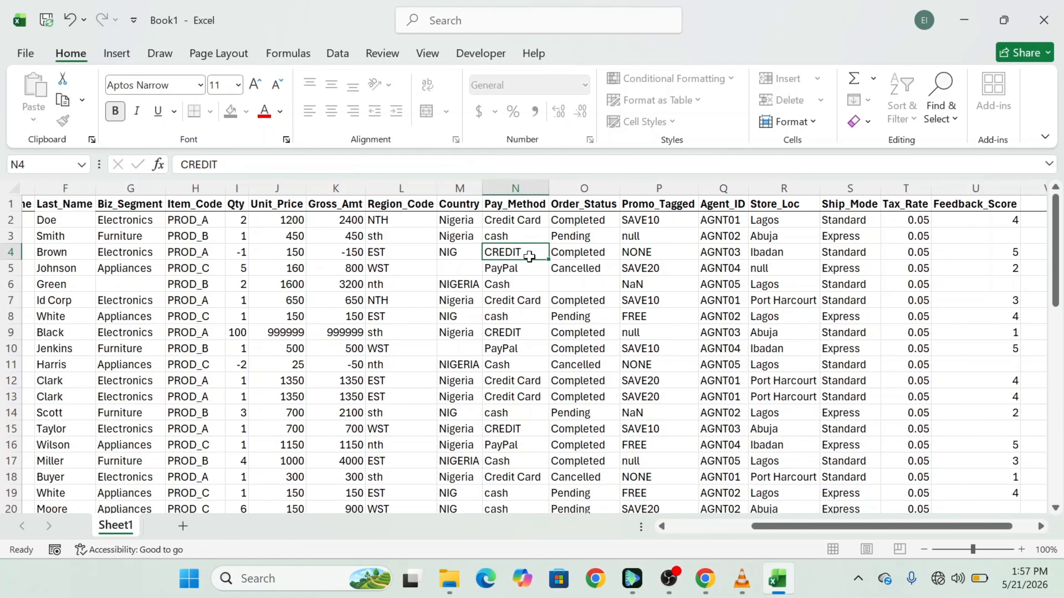
double_click(529, 256)
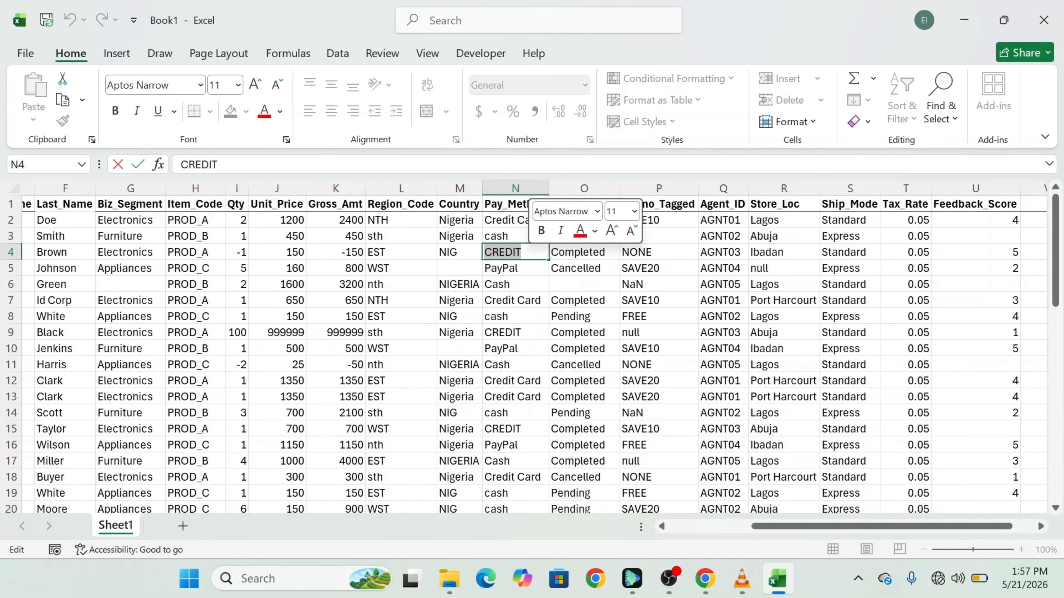
left_click(528, 285)
double_click(528, 285)
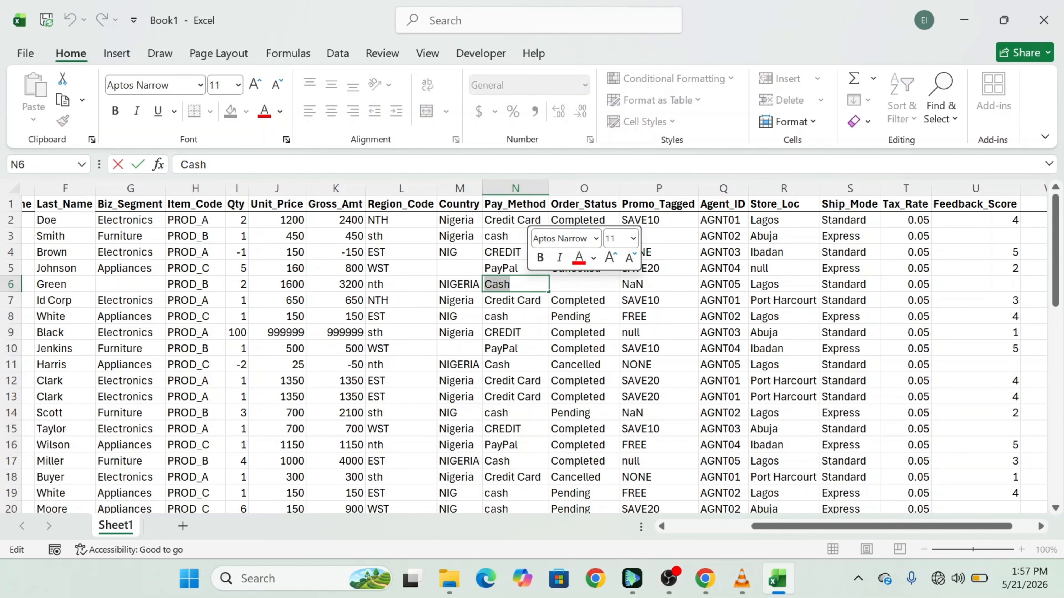
left_click(502, 268)
double_click(502, 268)
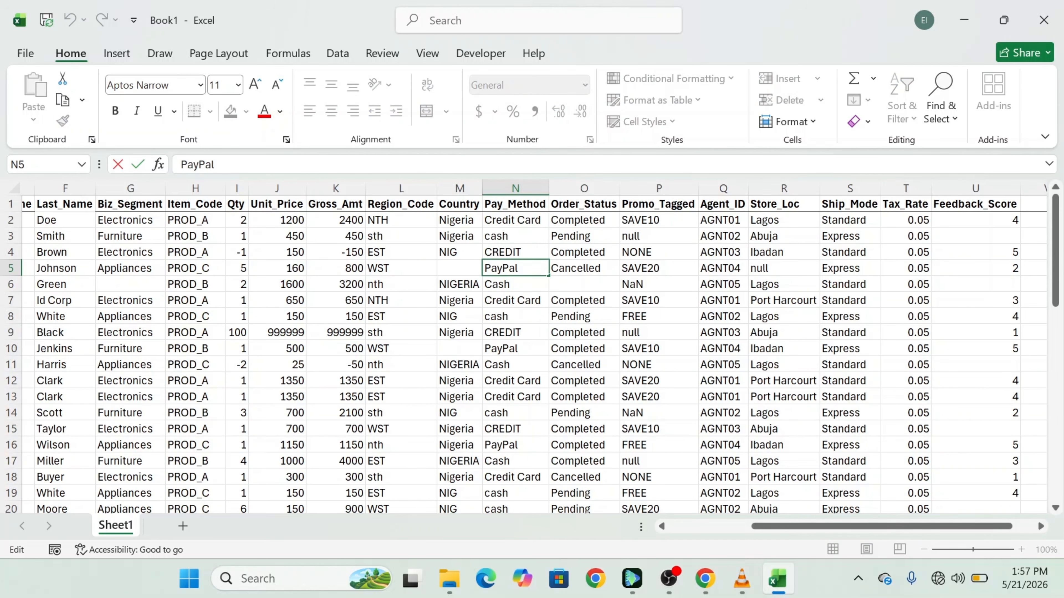
left_click(507, 245)
key("ctrl+Down")
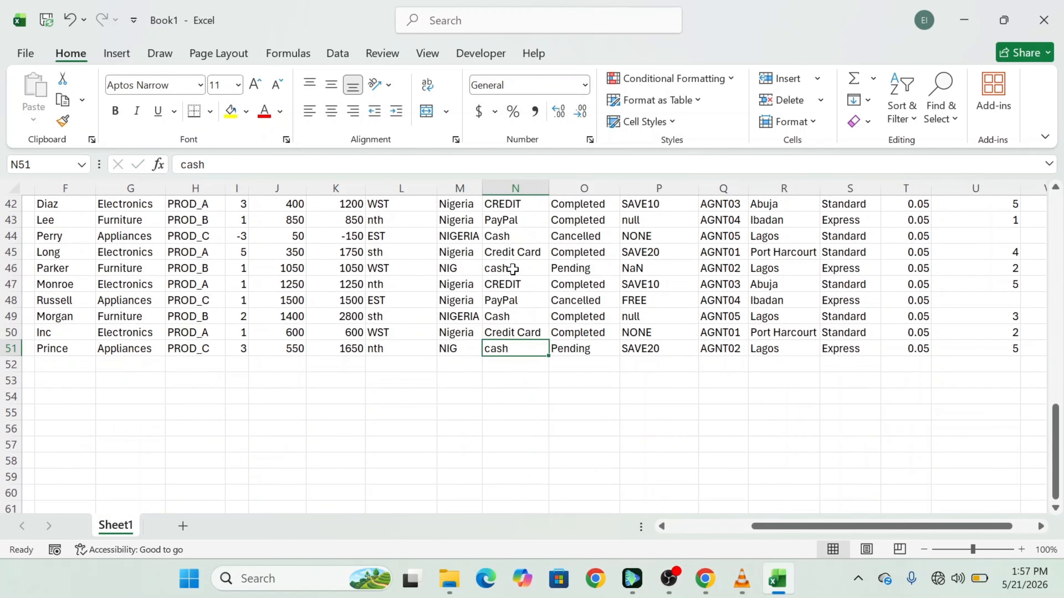
Insert a blank column between Pay_Method and Order_Status.
scroll(516, 277, "up", 11)
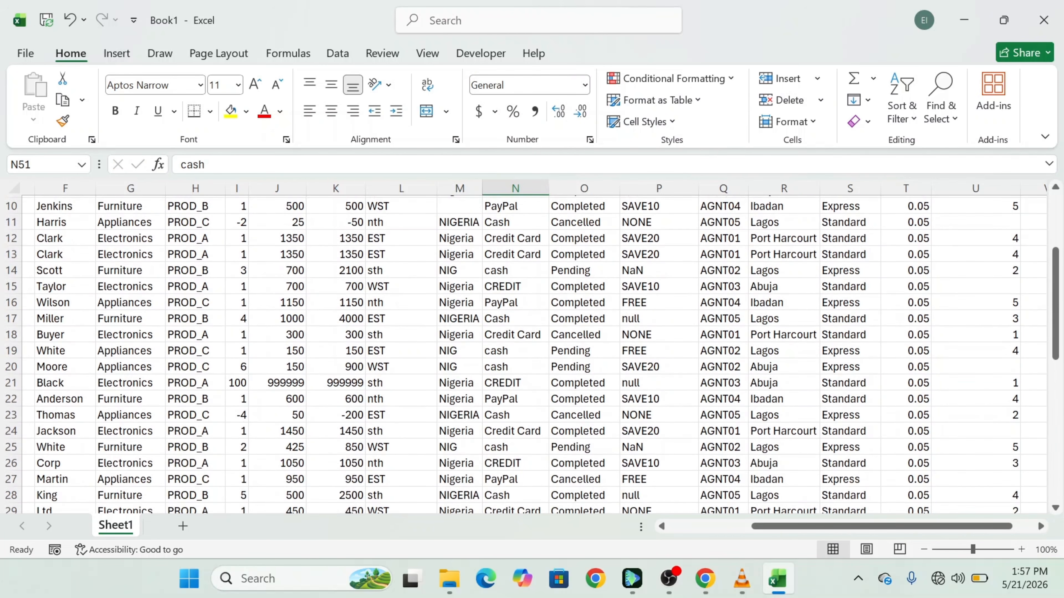
left_click(588, 188)
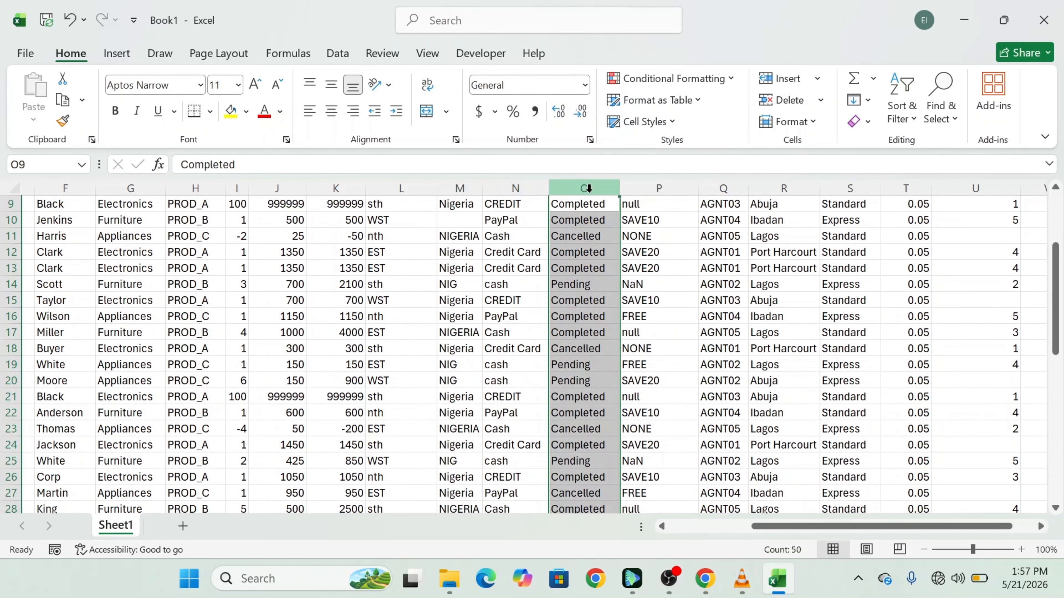
right_click(590, 250)
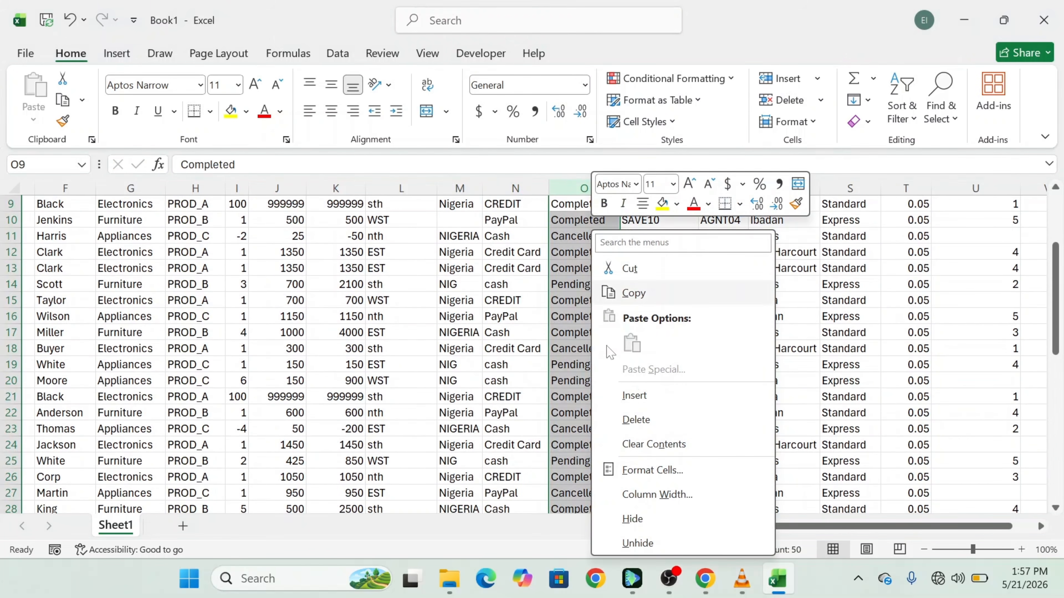
left_click(687, 400)
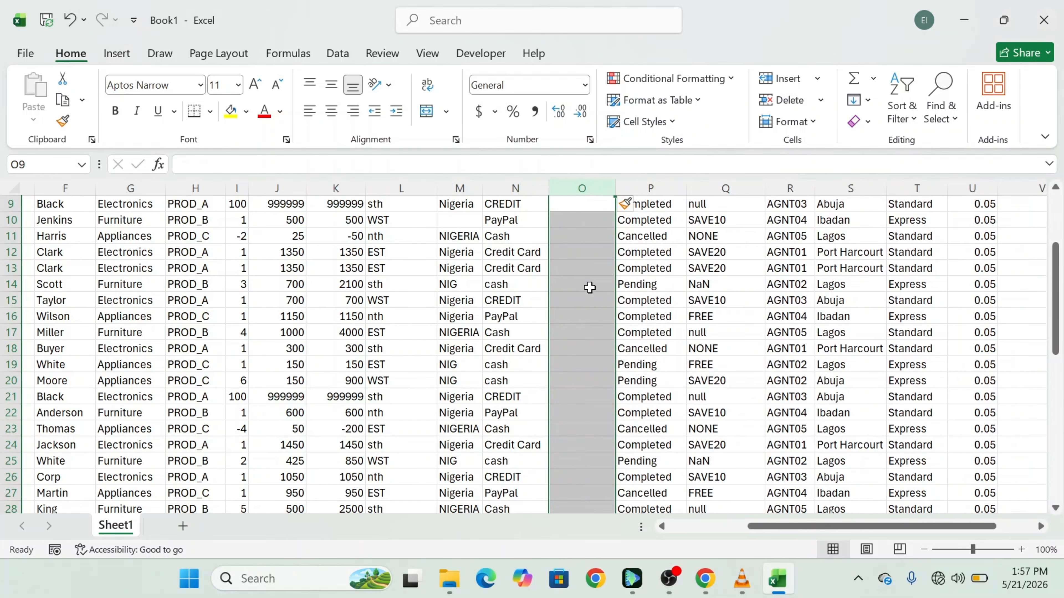
Enter "Credit" in O9 and Flash Fill the rest of column O with proper-case payment methods.
scroll(590, 288, "up", 3)
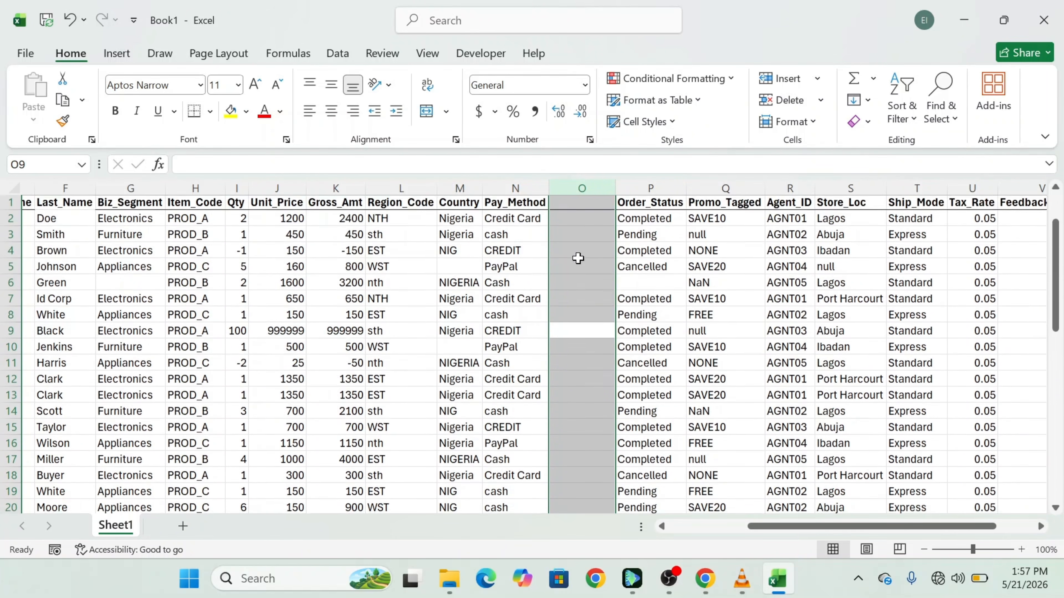
left_click(566, 309)
type("C")
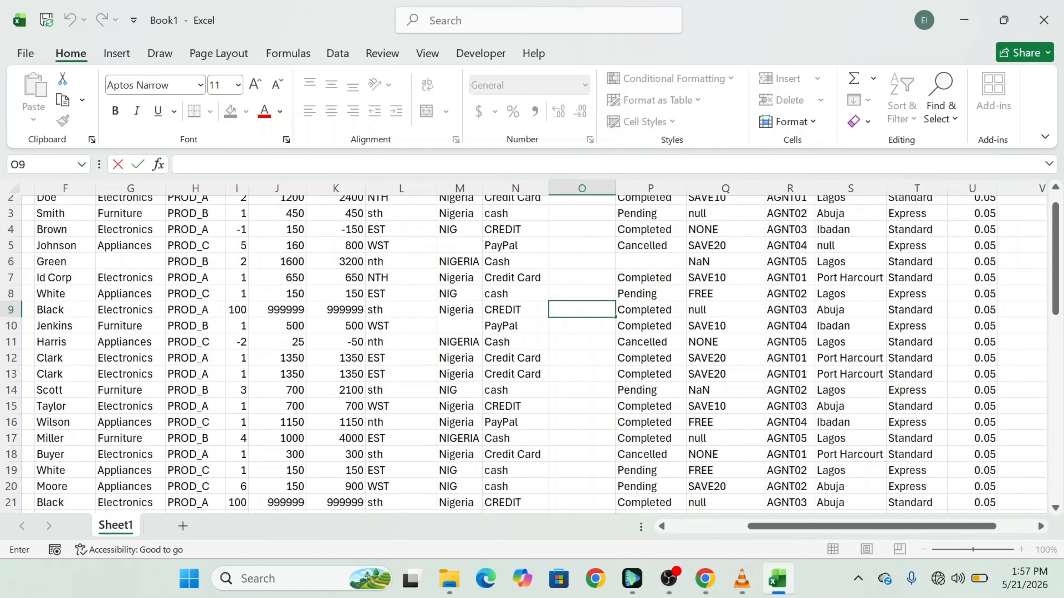
type("redit")
left_click(574, 330)
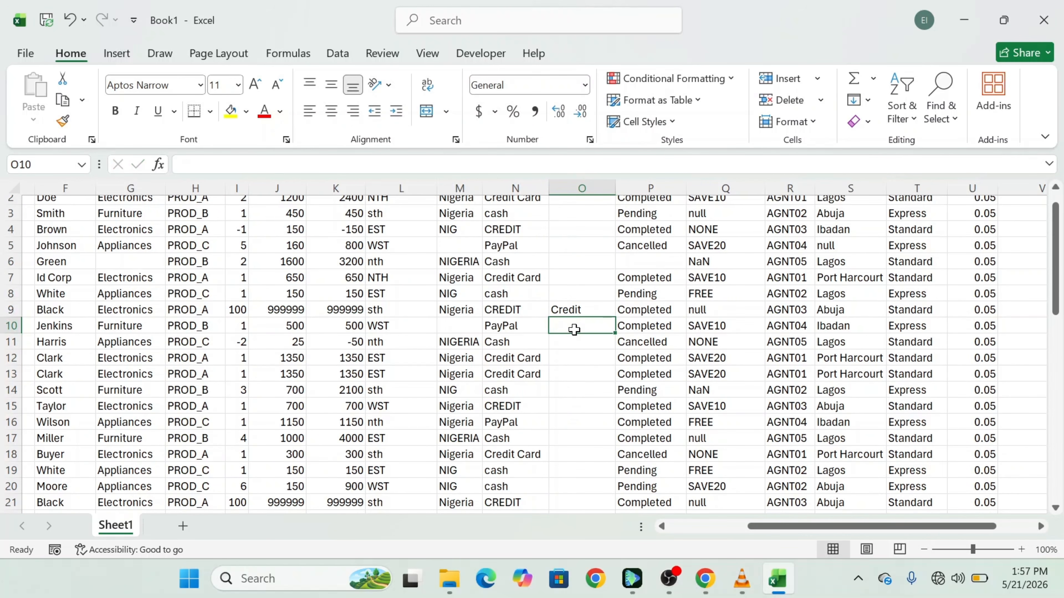
key("ctrl+e")
scroll(569, 273, "up", 1)
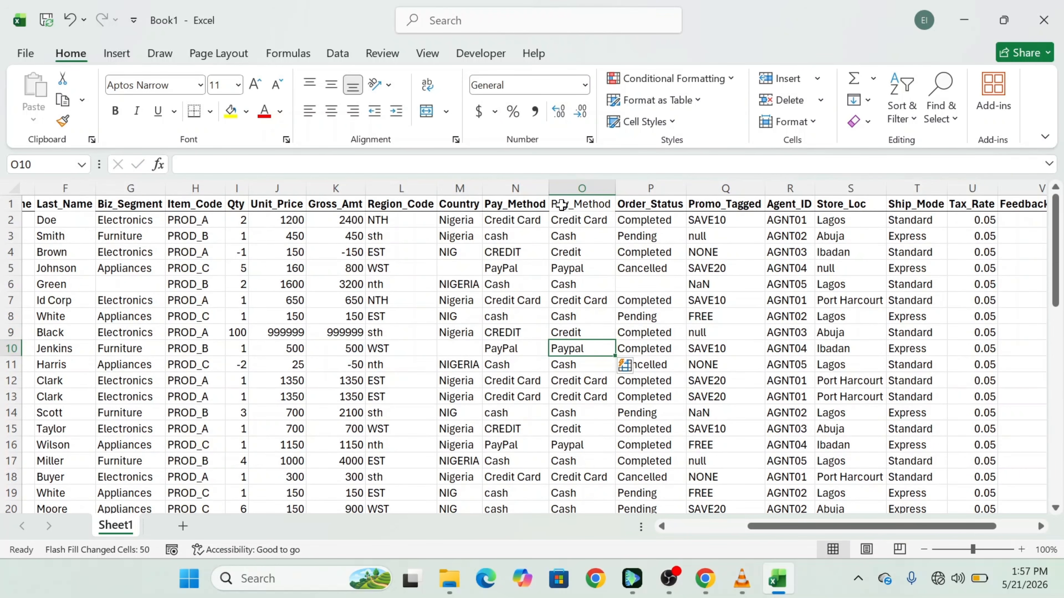
Make the Pay_Method header in O1 bold.
left_click(562, 205)
double_click(561, 204)
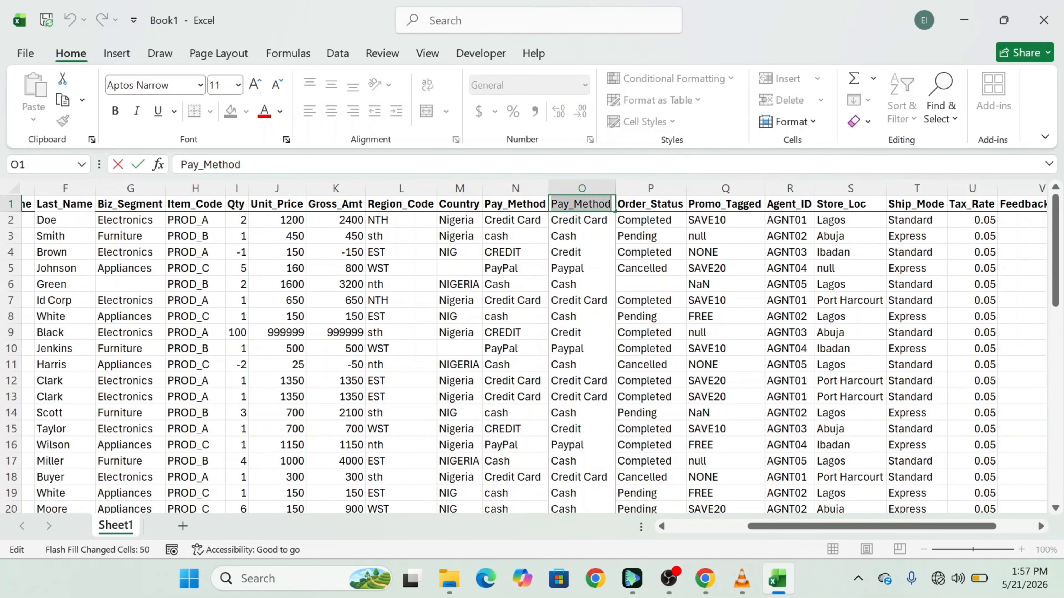
left_click(581, 182)
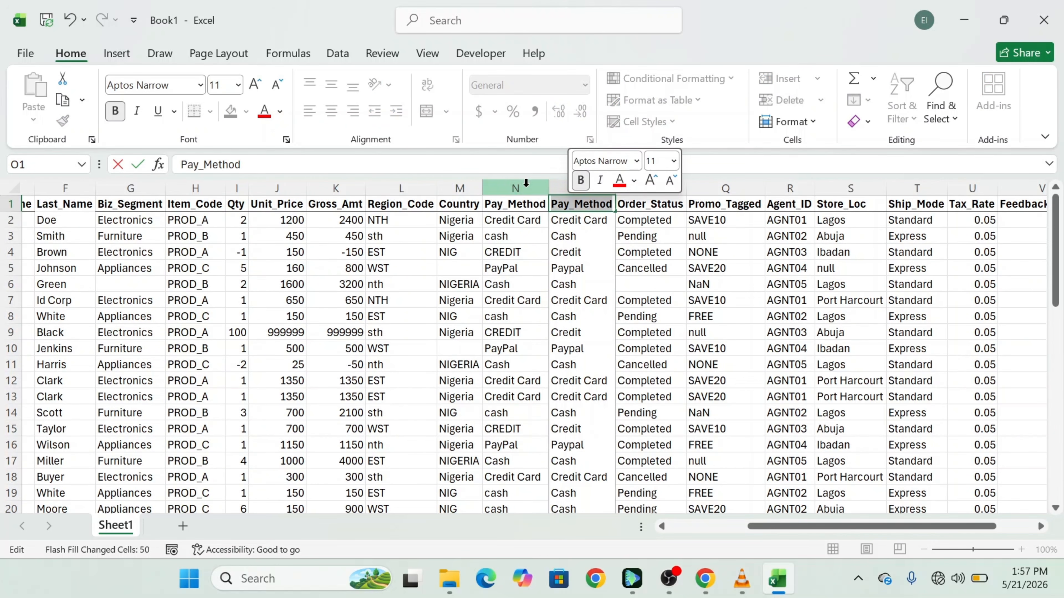
Delete the original Pay_Method column N.
left_click(507, 186)
right_click(505, 301)
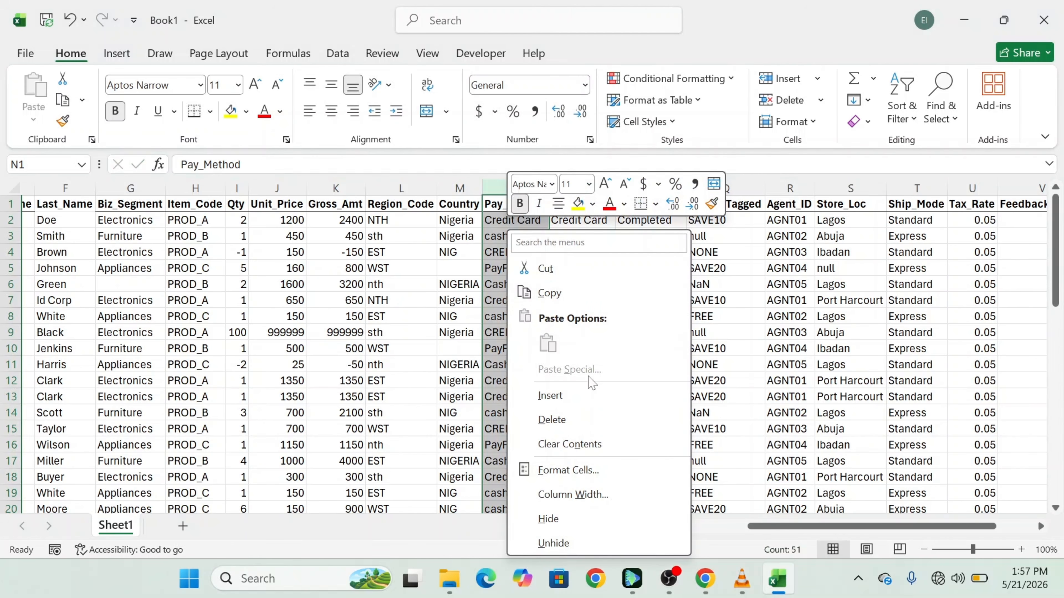
left_click(582, 419)
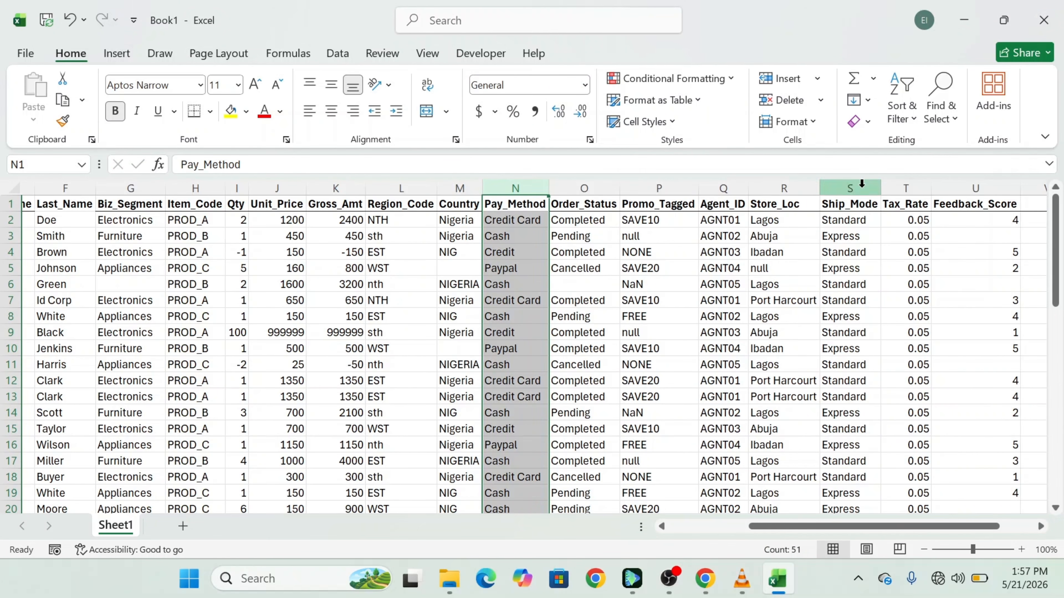
Insert a blank column between Customer_Ref and First_Name.
scroll(635, 382, "left", 3)
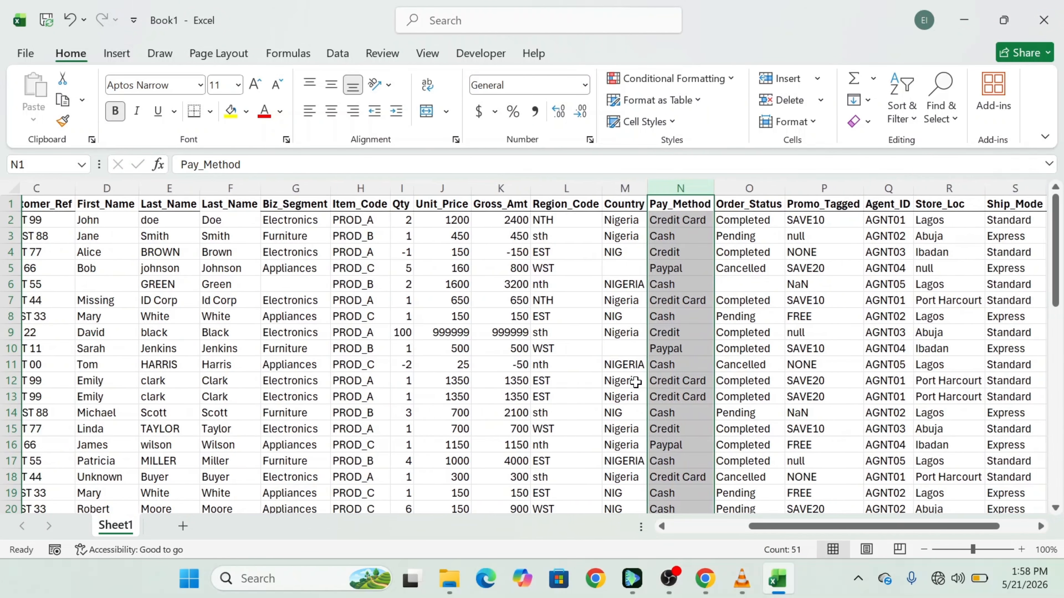
scroll(636, 382, "left", 3)
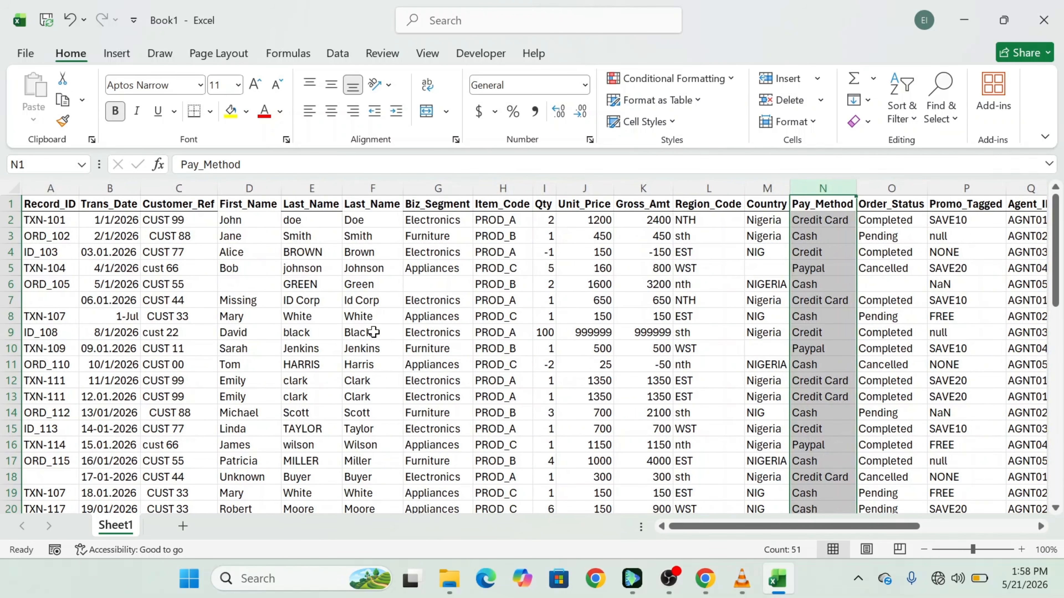
left_click(186, 334)
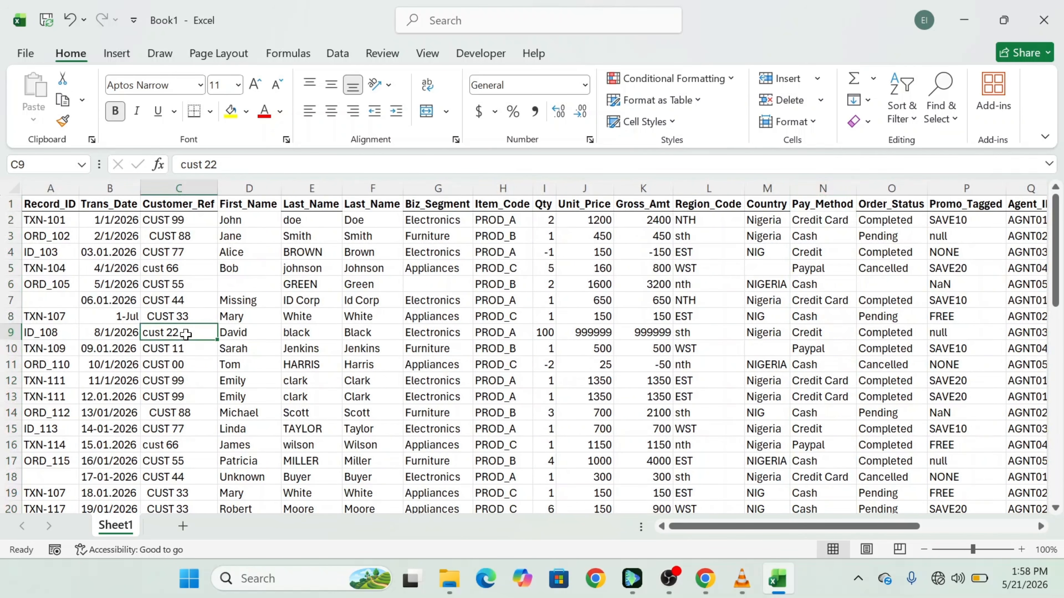
double_click(186, 334)
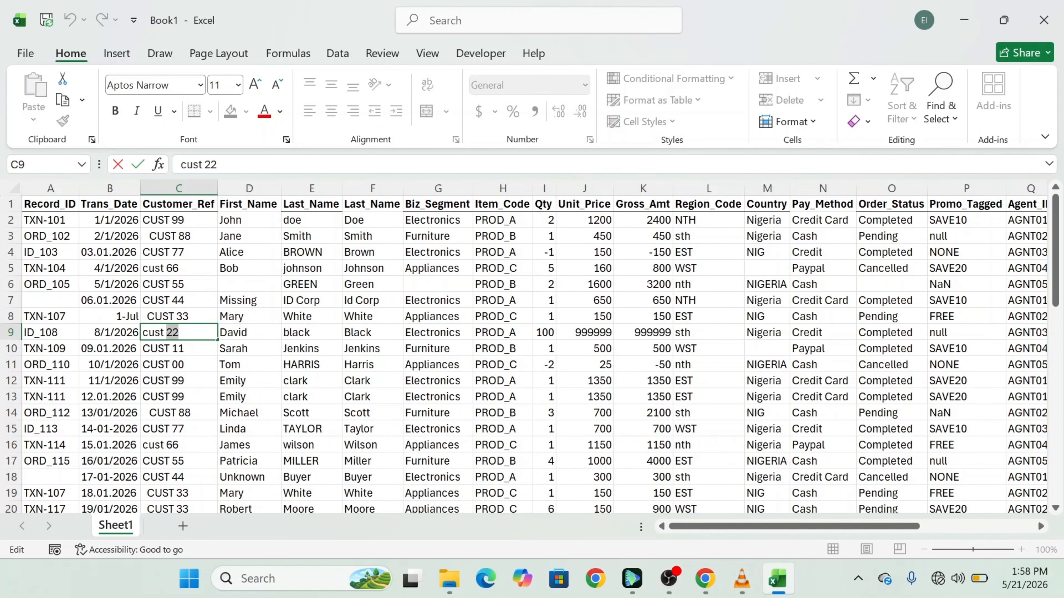
triple_click(154, 334)
double_click(155, 333)
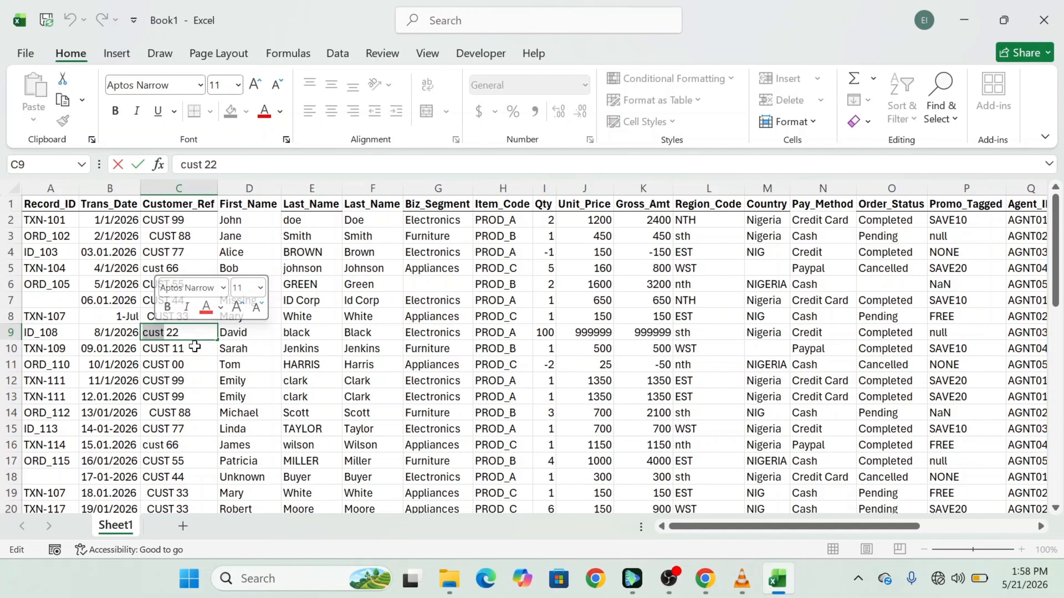
left_click(249, 188)
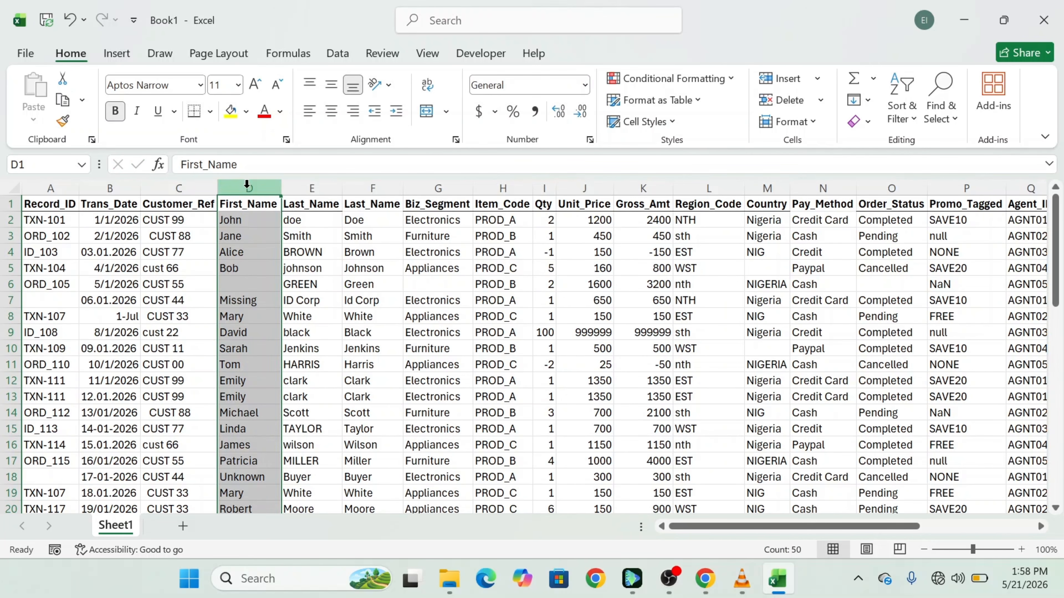
right_click(265, 314)
key("Escape")
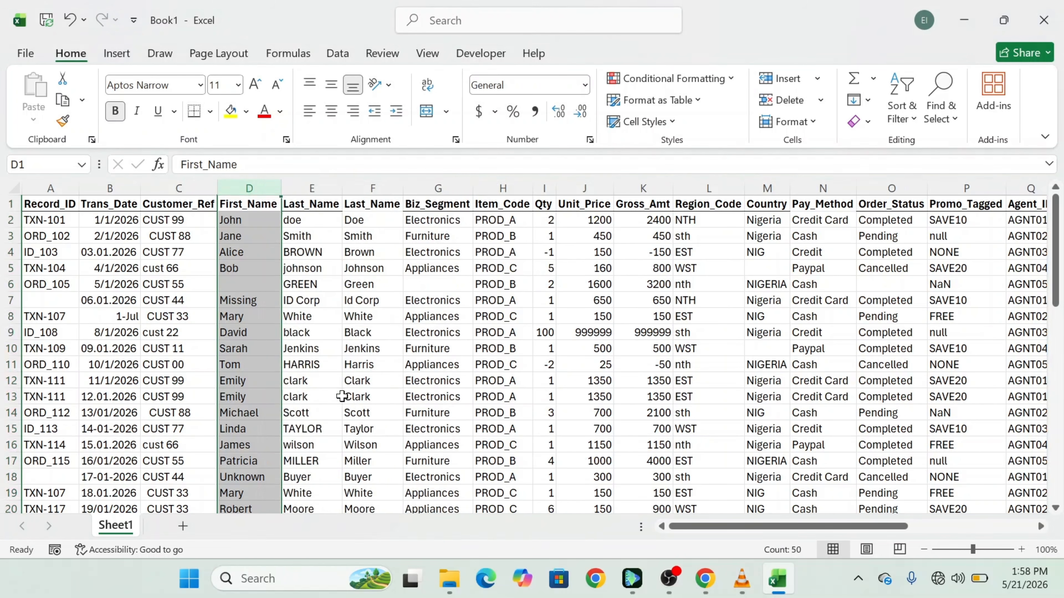
Enter C9's customer reference in D9 with an upper-case "CUST" prefix and Flash Fill the rest of column D.
left_click(224, 334)
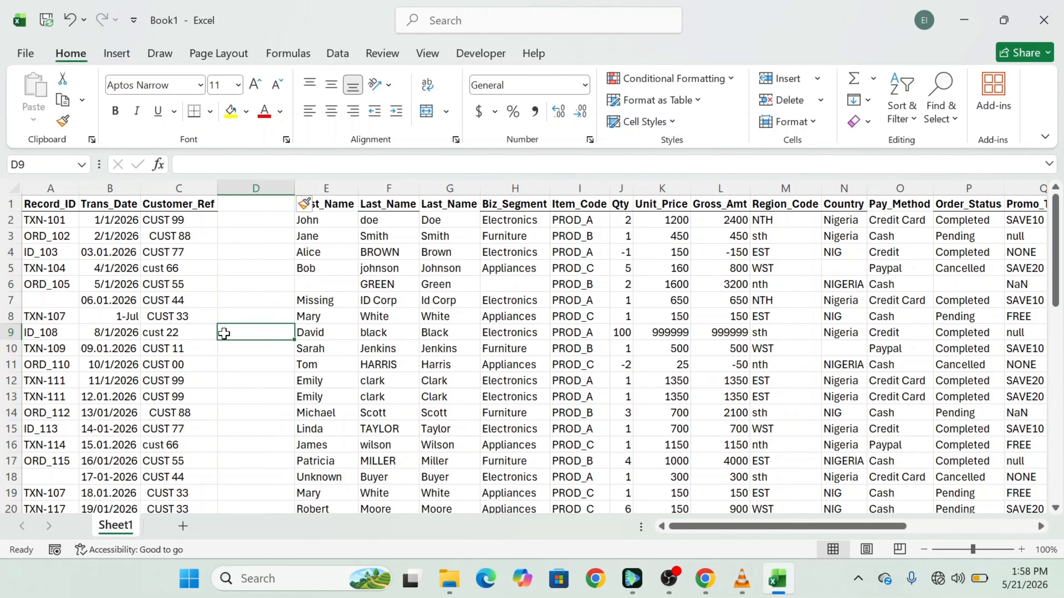
type("Cus")
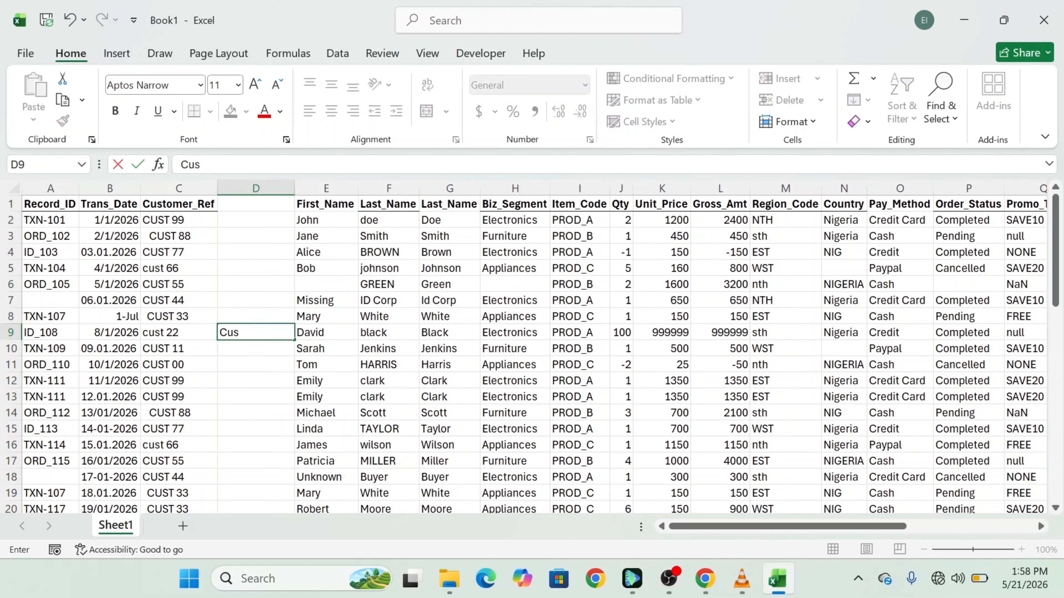
type("t")
key("BackSpace")
key("BackSpace")
type("UST 22")
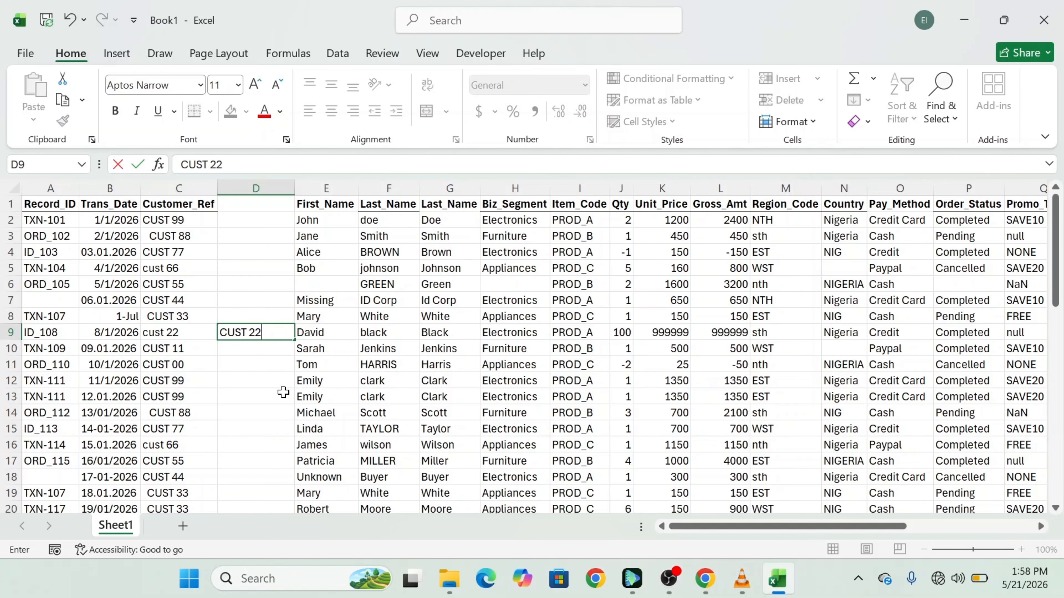
key("Return")
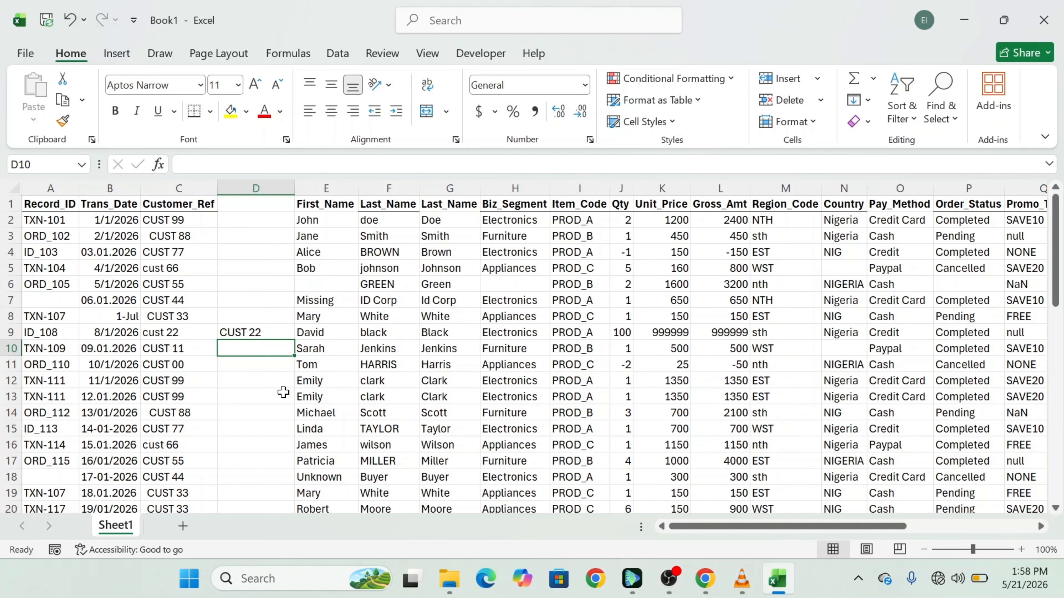
key("ctrl+e")
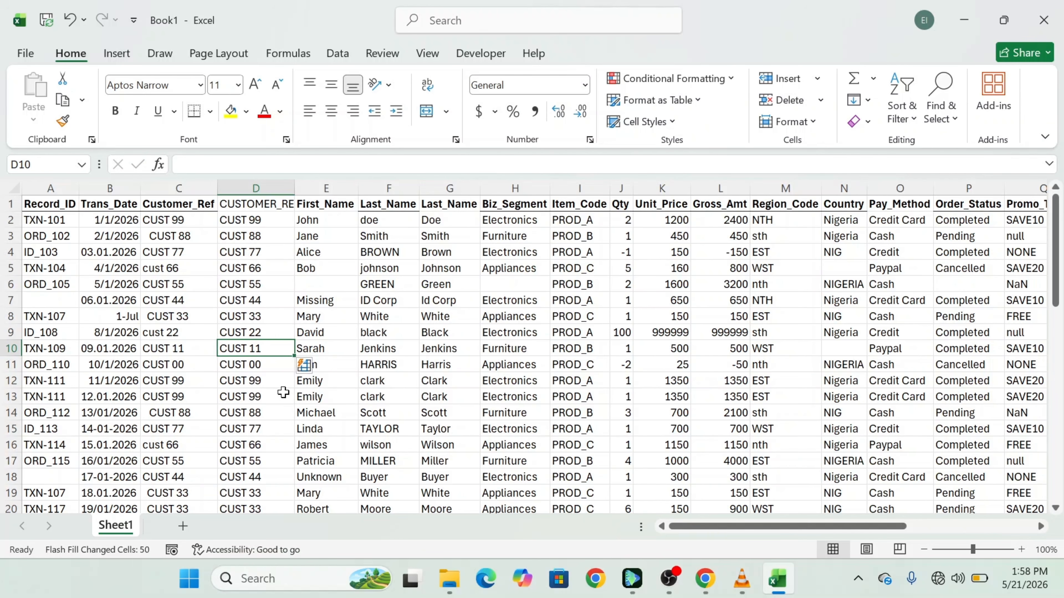
scroll(283, 392, "down", 4)
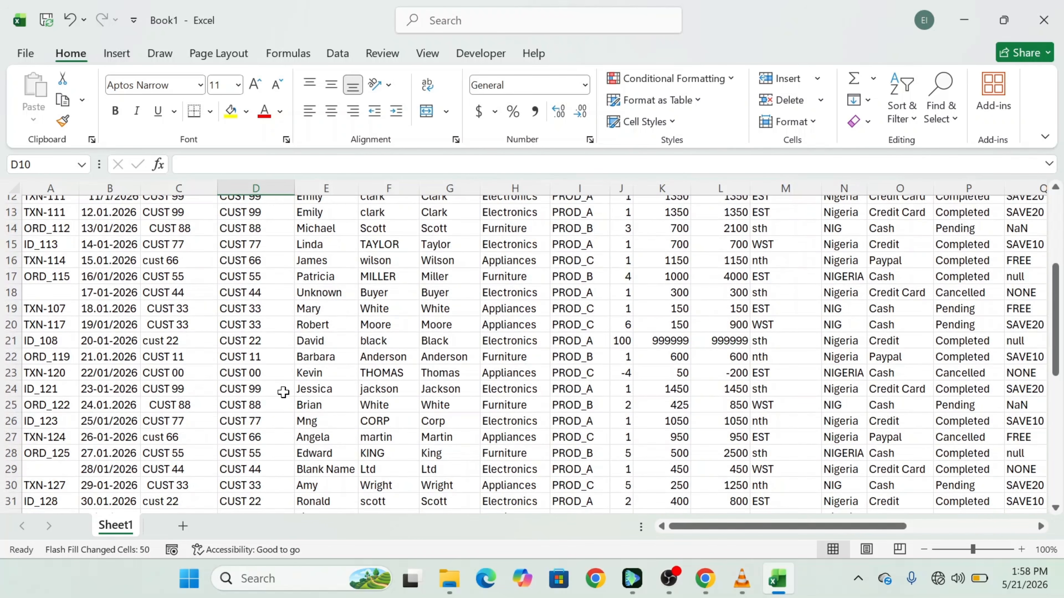
scroll(283, 392, "down", 3)
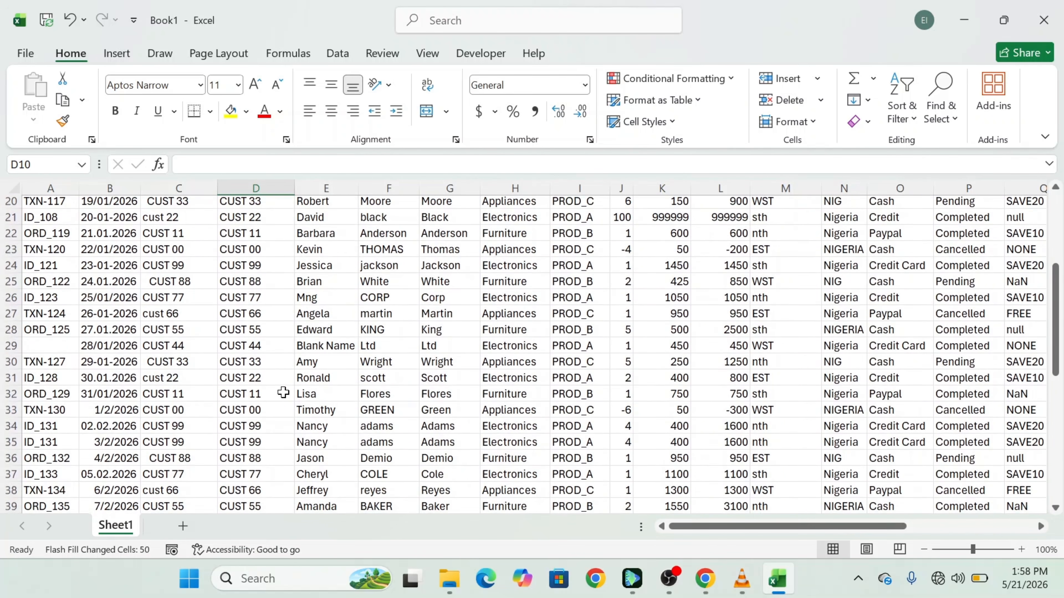
scroll(283, 392, "up", 6)
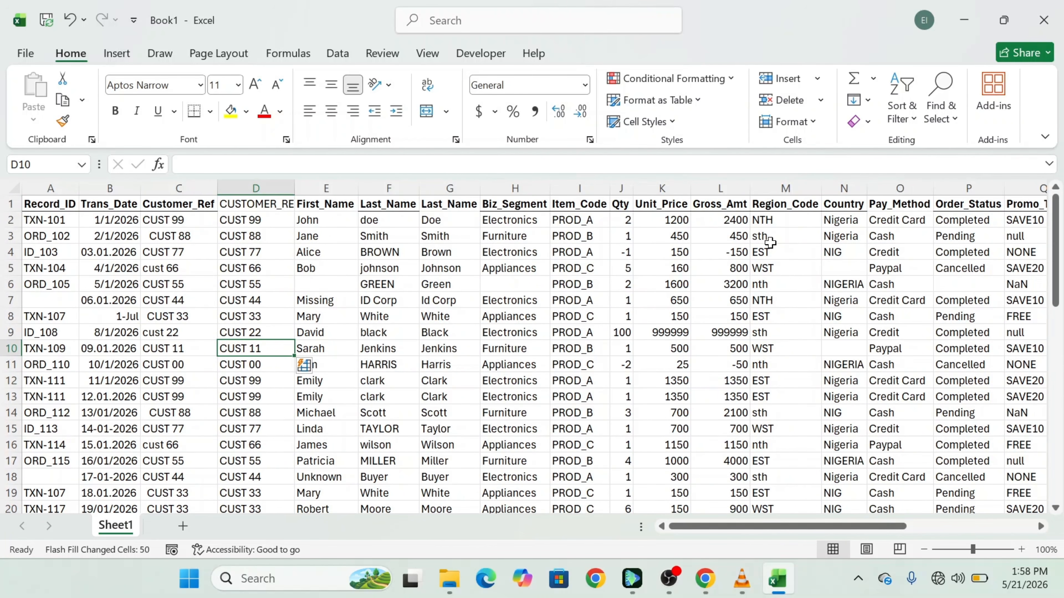
Insert a blank column between Region_Code and Country.
scroll(770, 242, "right", 4)
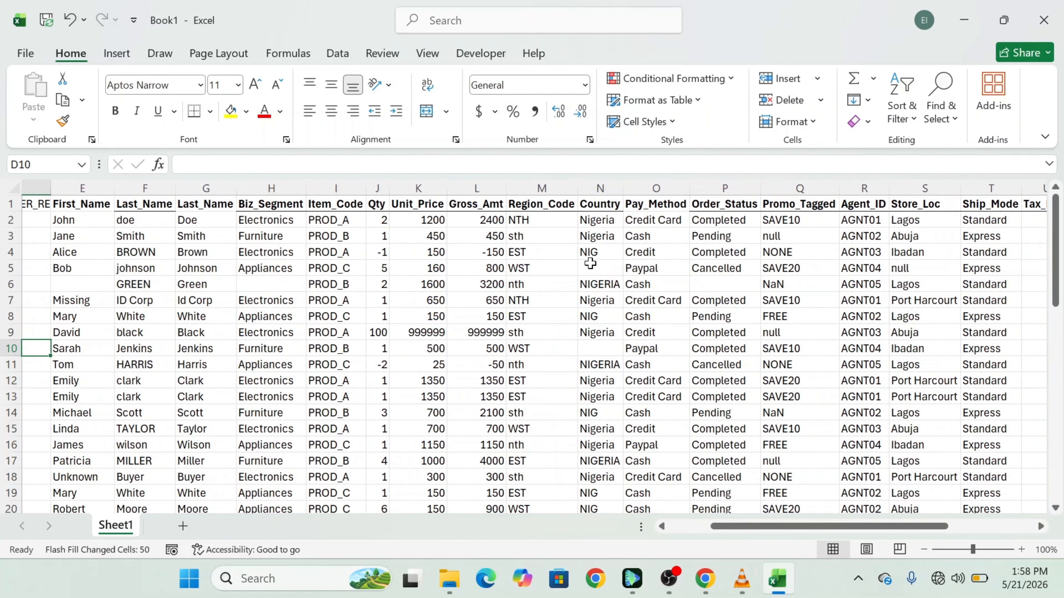
left_click(516, 236)
double_click(516, 236)
double_click(516, 236)
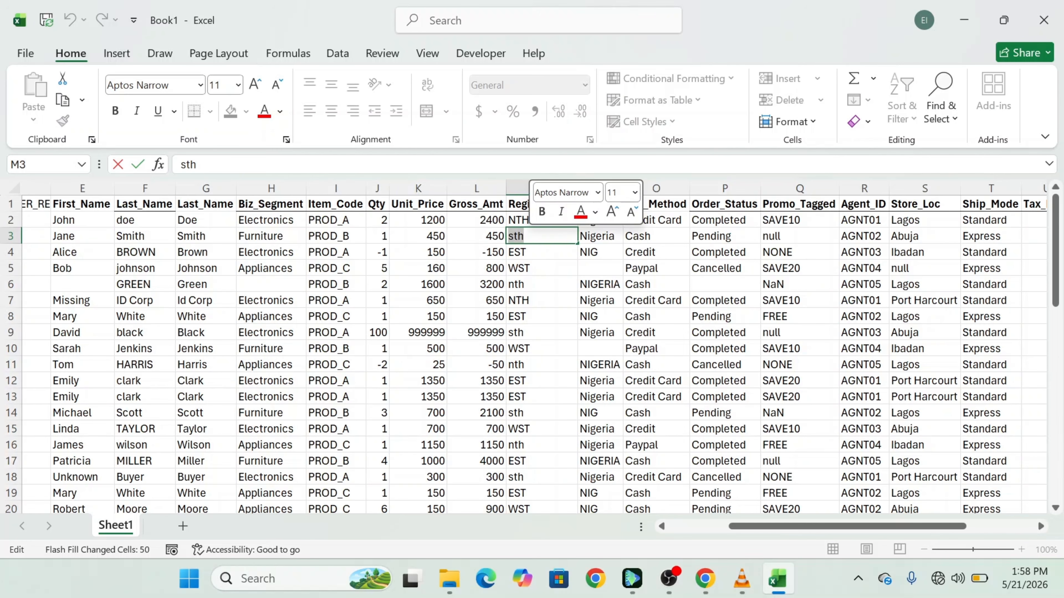
left_click(641, 289)
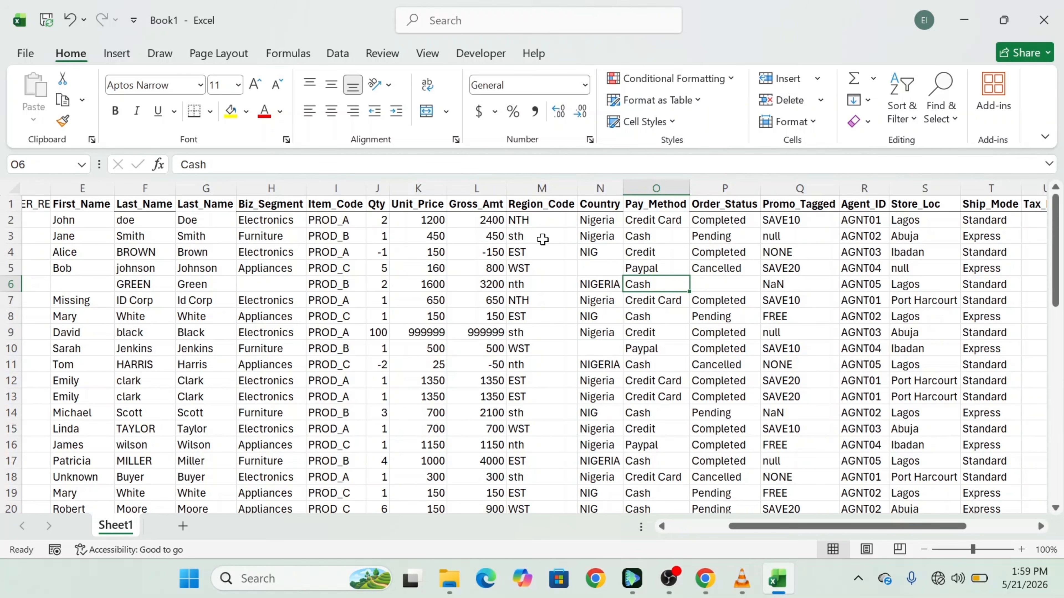
left_click(598, 183)
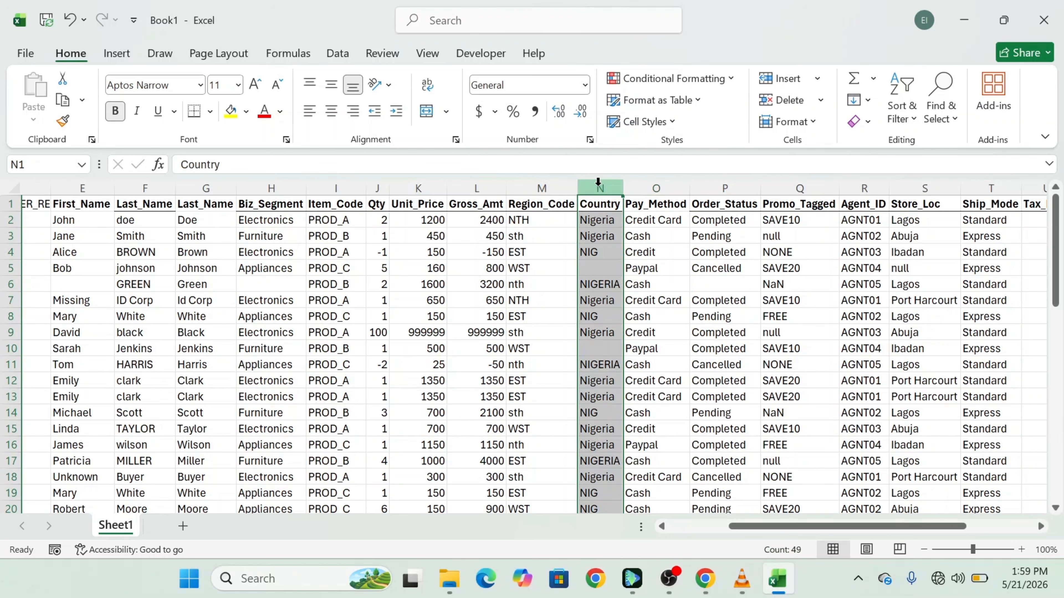
right_click(590, 272)
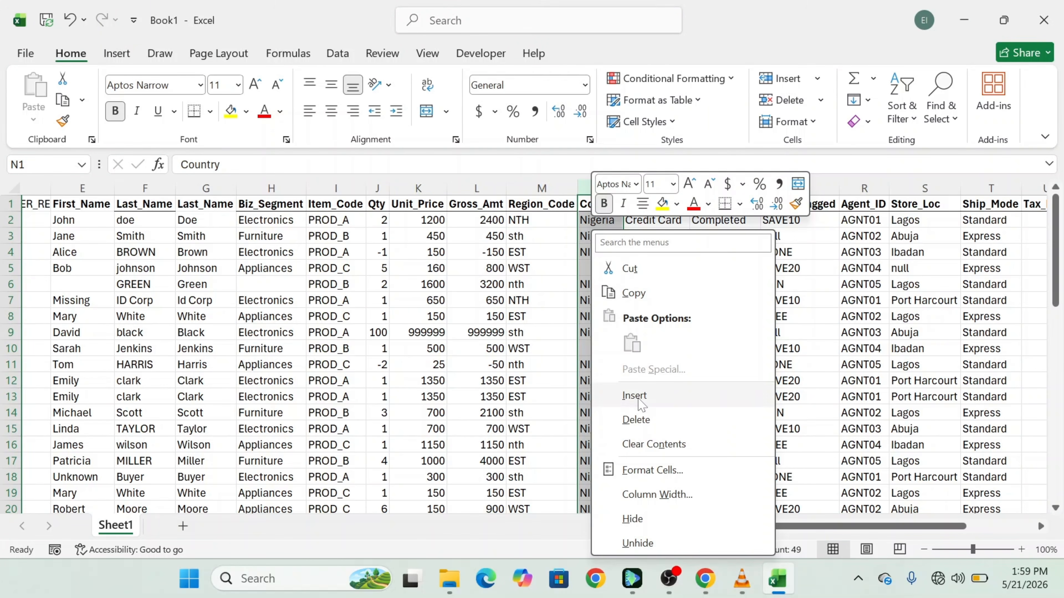
left_click(639, 404)
Enter "STH" in N3 and Flash Fill the rest of column N with upper-case region codes.
double_click(596, 236)
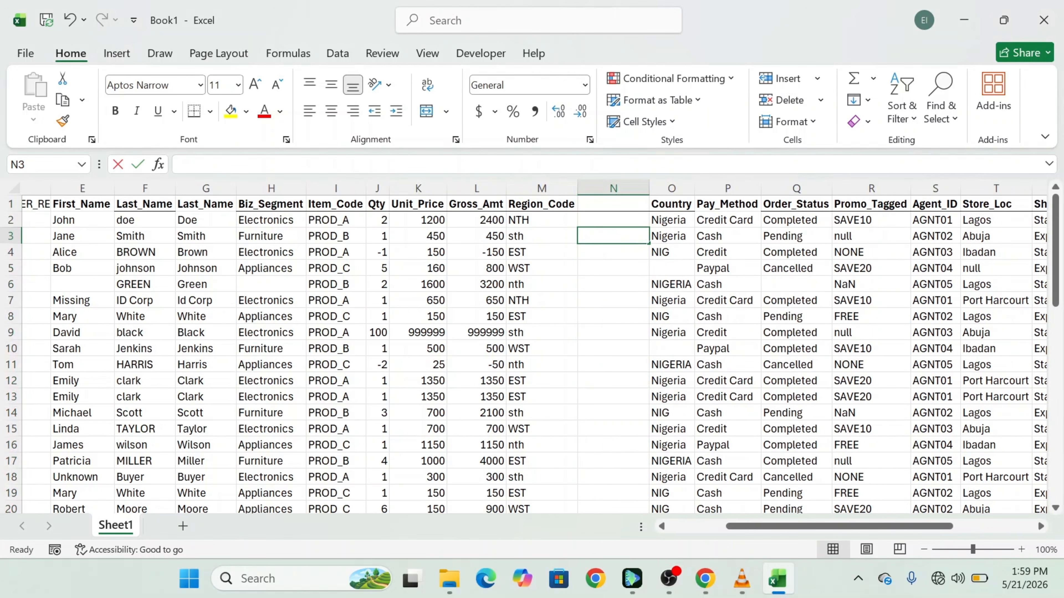
type("ST")
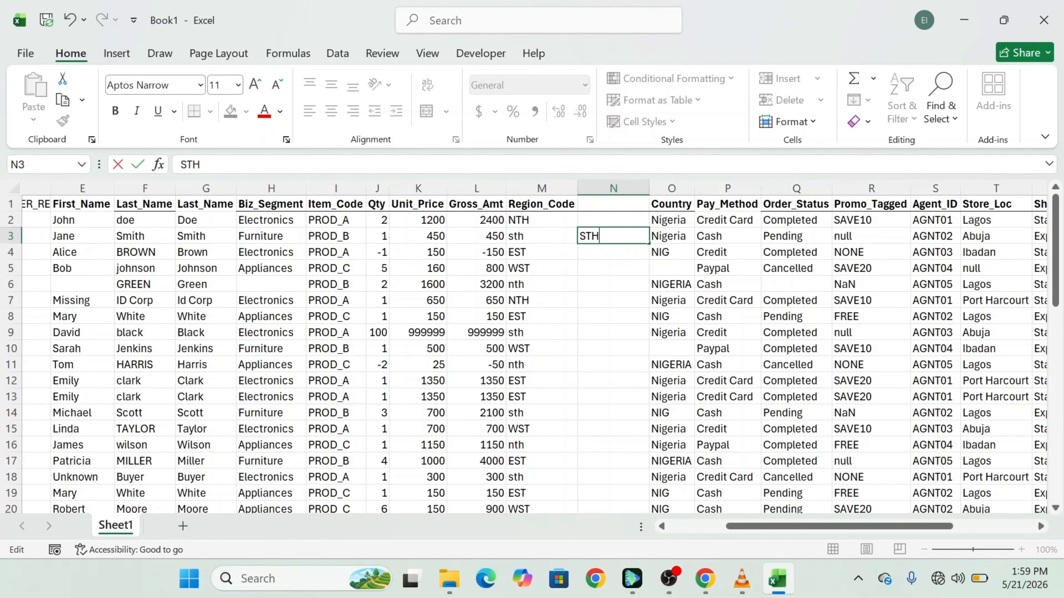
type("H")
left_click(599, 250)
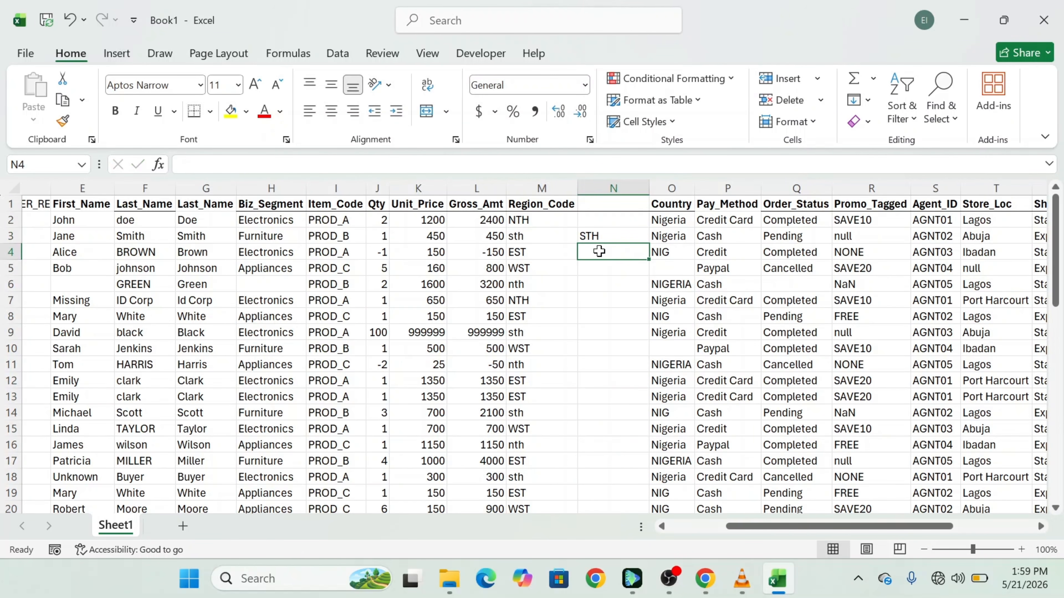
key("ctrl+e")
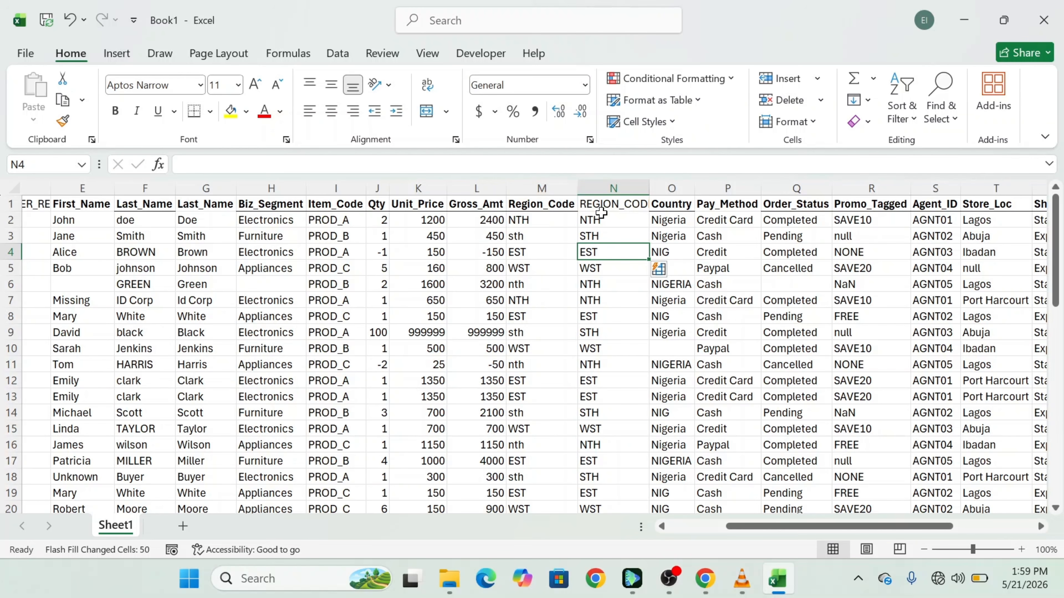
Make the REGION_CODE header in N1 bold.
double_click(607, 204)
left_click_drag(580, 204, 654, 204)
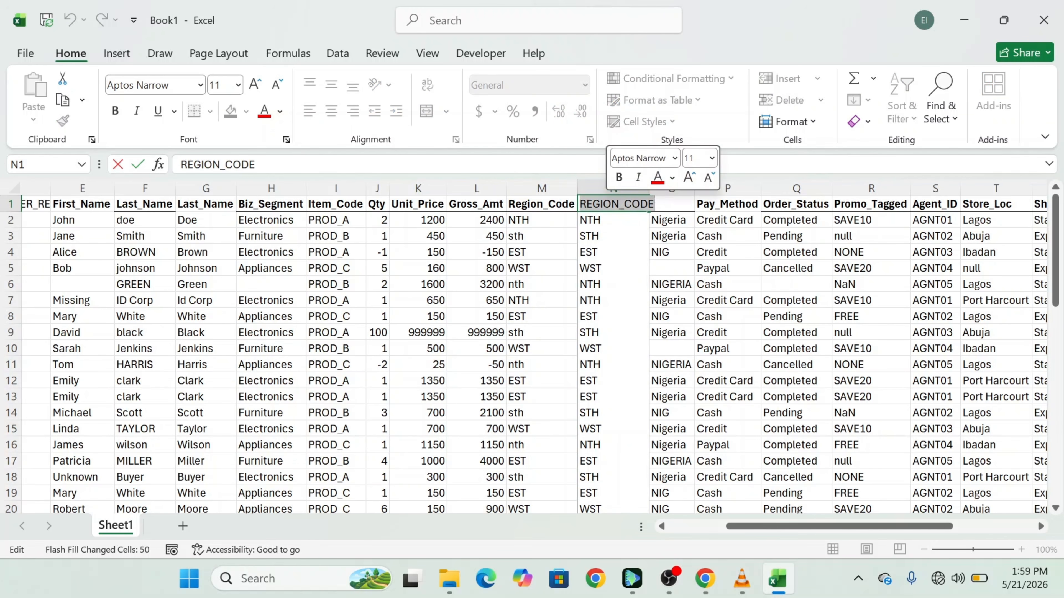
left_click(619, 177)
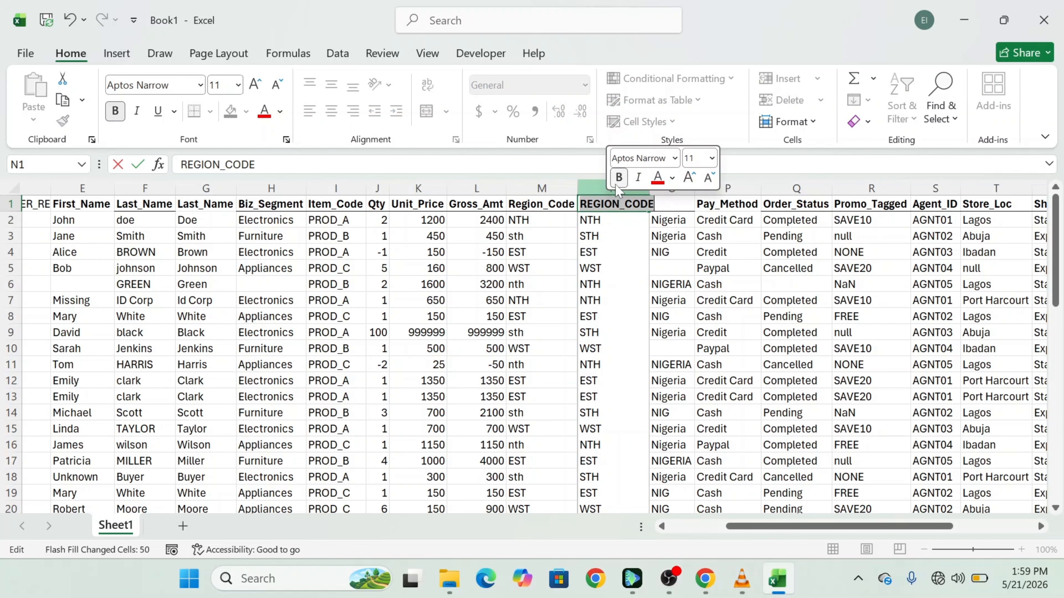
Delete the original Region_Code column M.
left_click(539, 187)
right_click(532, 224)
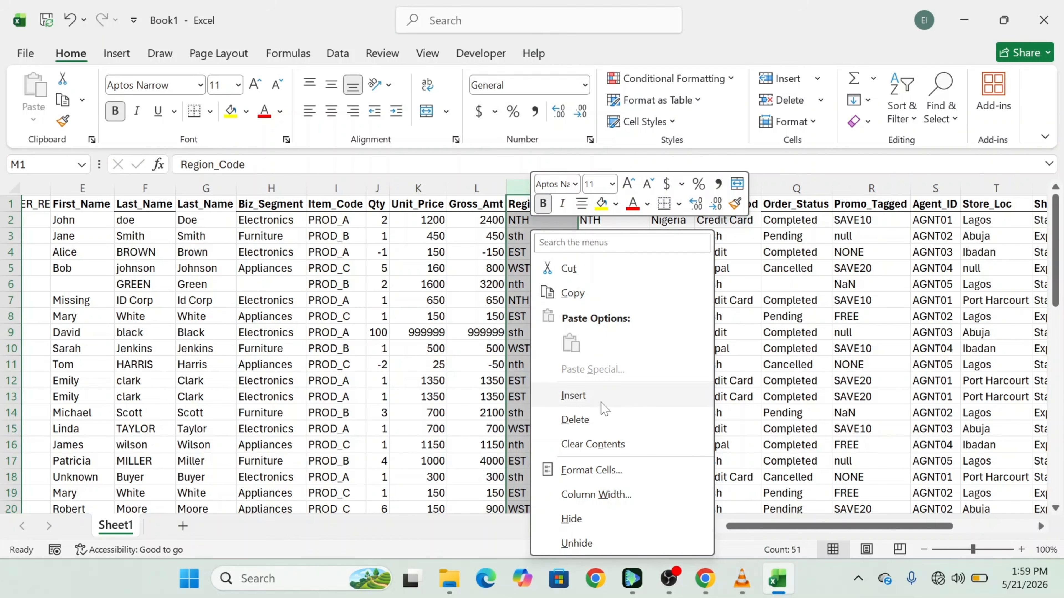
left_click(607, 421)
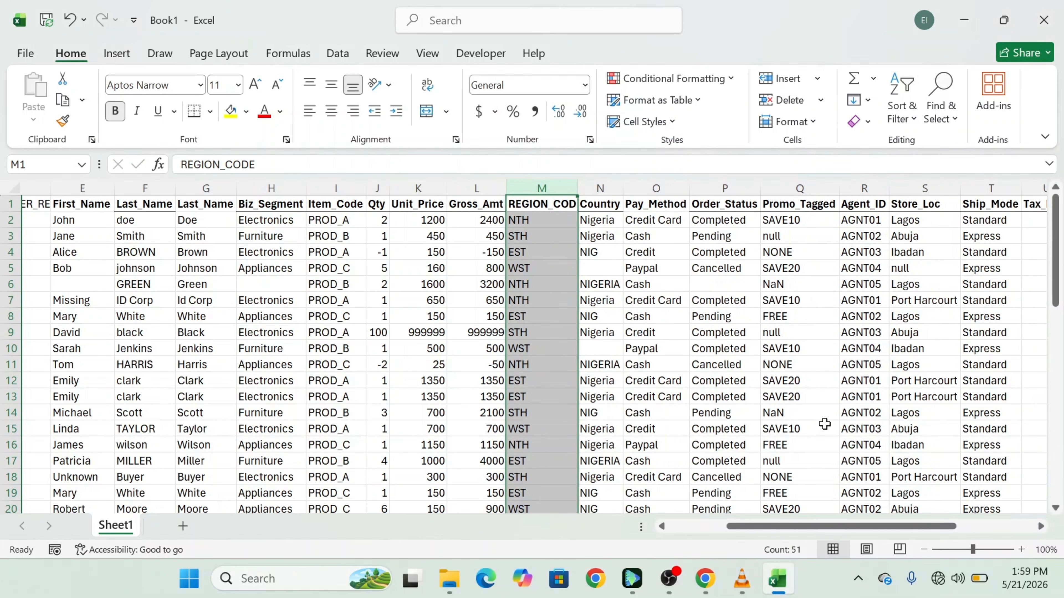
Examine the prefixes and separators of the Record_ID values in column A, including cells A26 to A28.
scroll(824, 424, "left", 5)
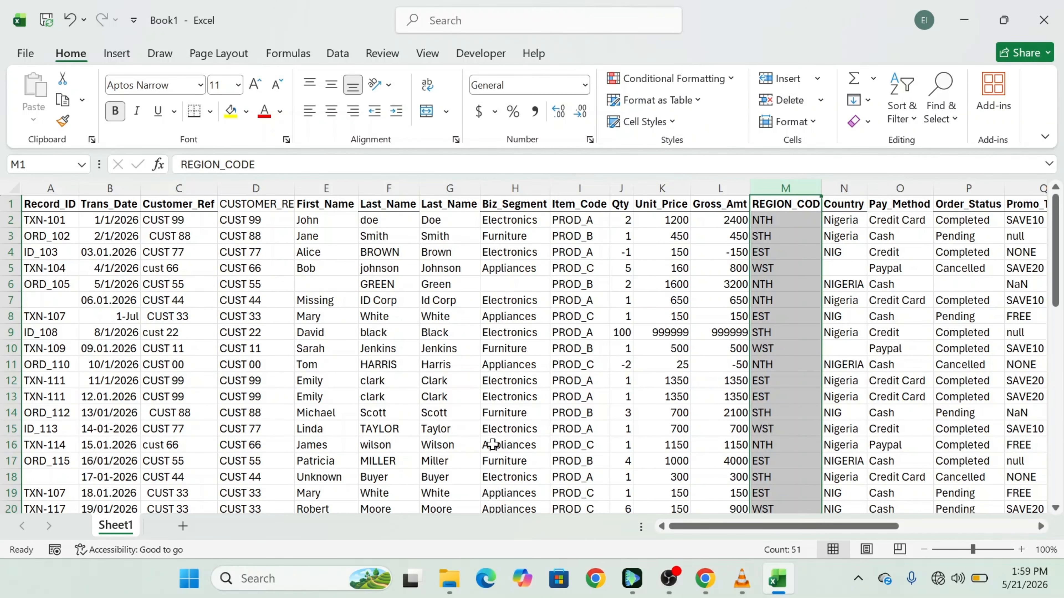
left_click(54, 190)
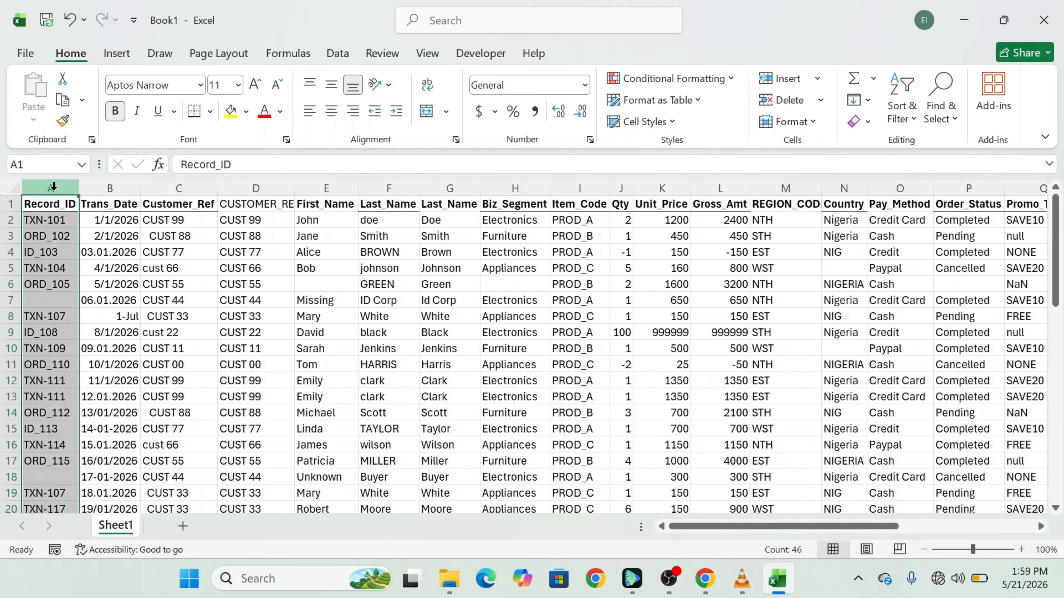
scroll(64, 450, "down", 7)
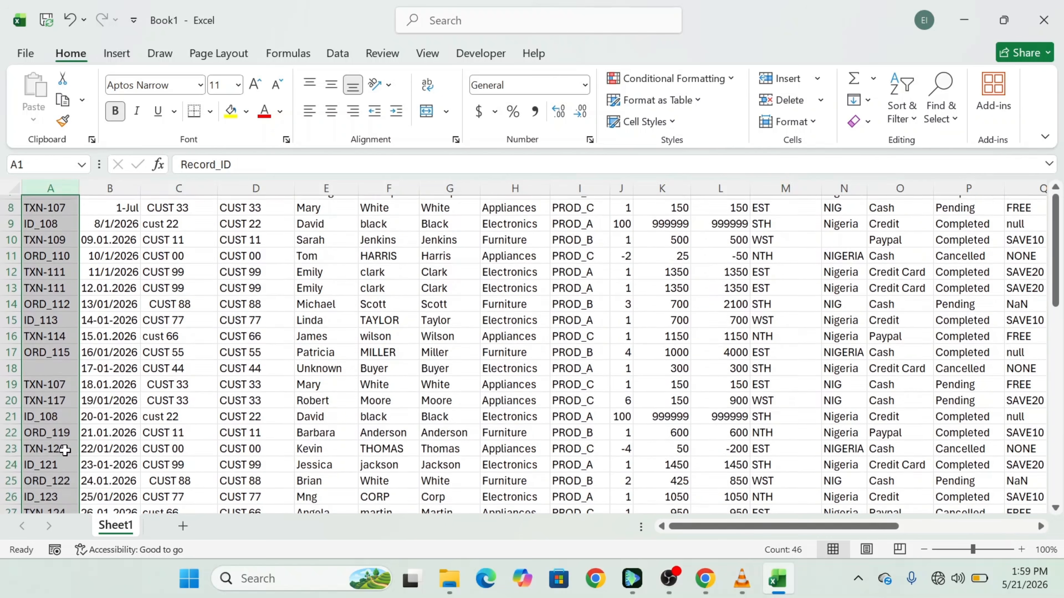
scroll(65, 449, "up", 1)
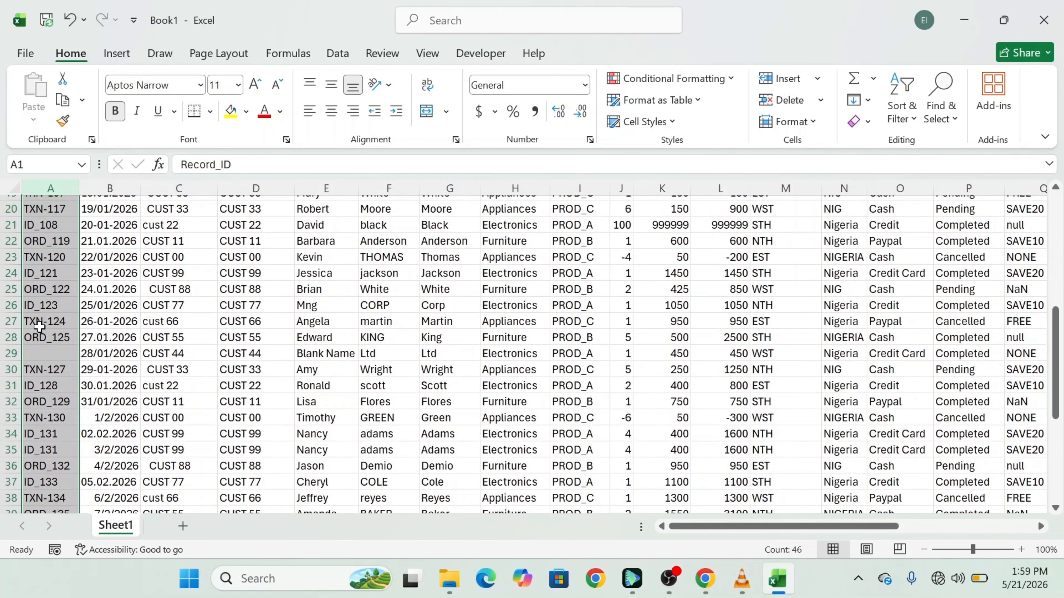
left_click(46, 321)
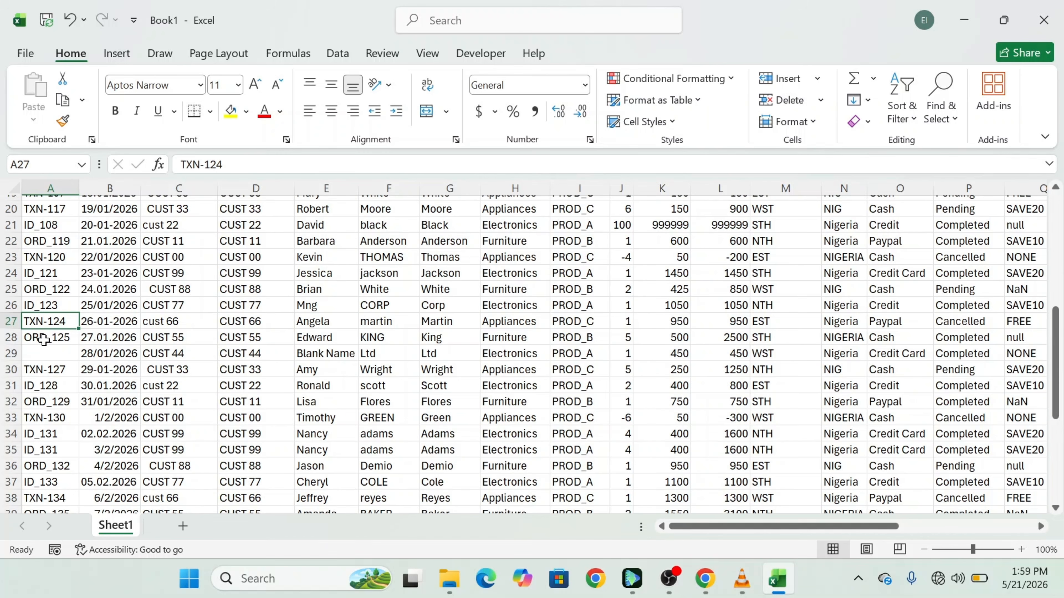
left_click(45, 334)
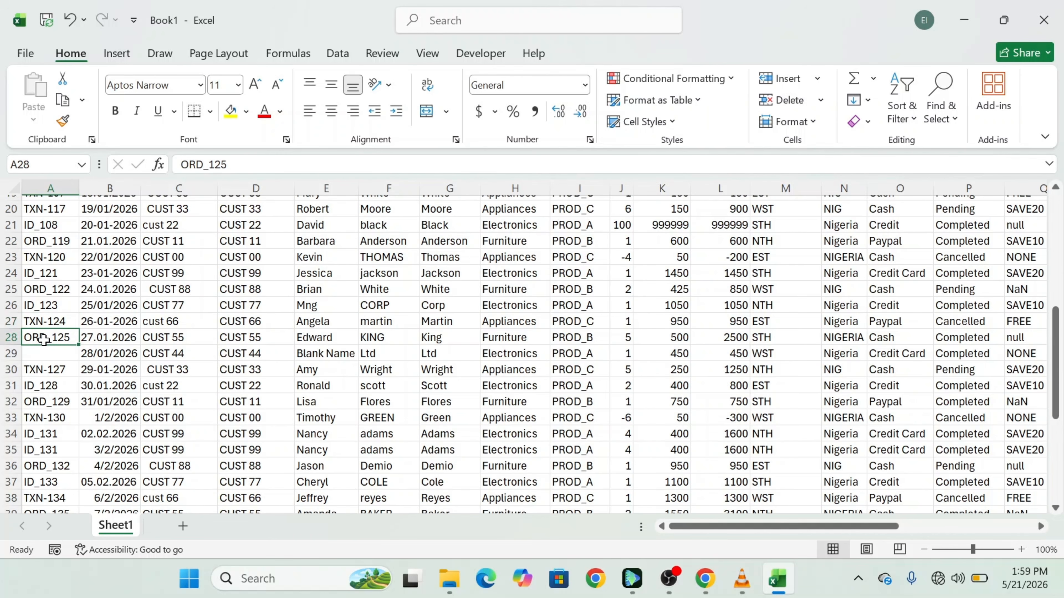
left_click(55, 305)
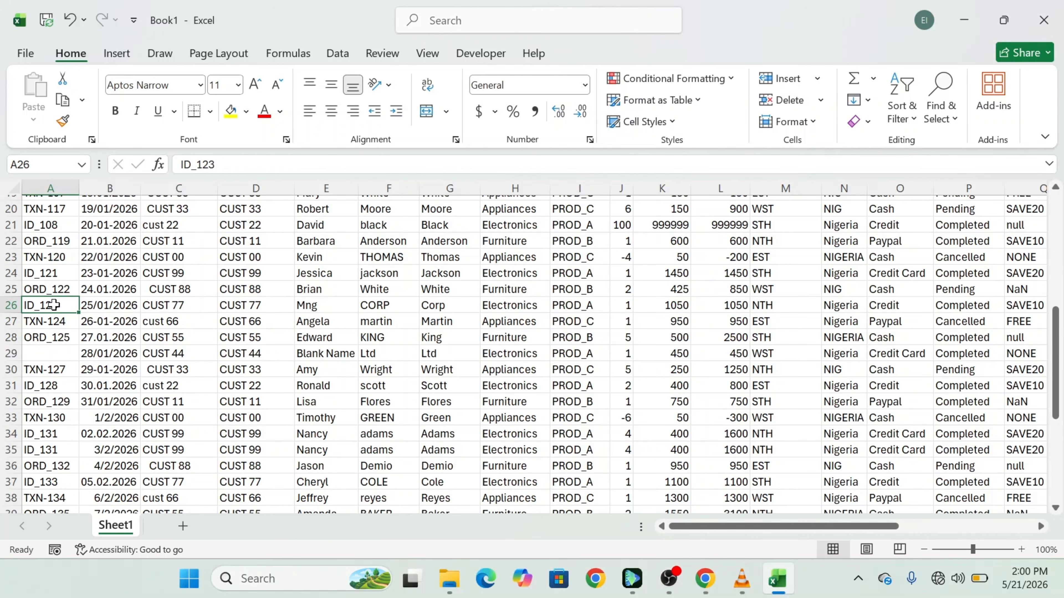
Select the entire Record_ID column A.
scroll(54, 305, "up", 6)
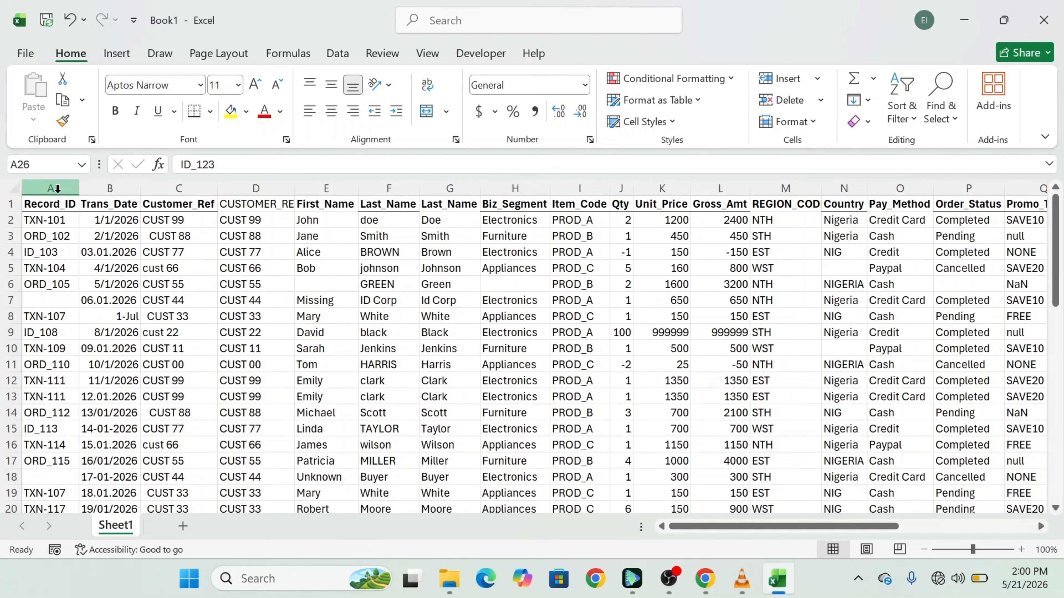
left_click(58, 185)
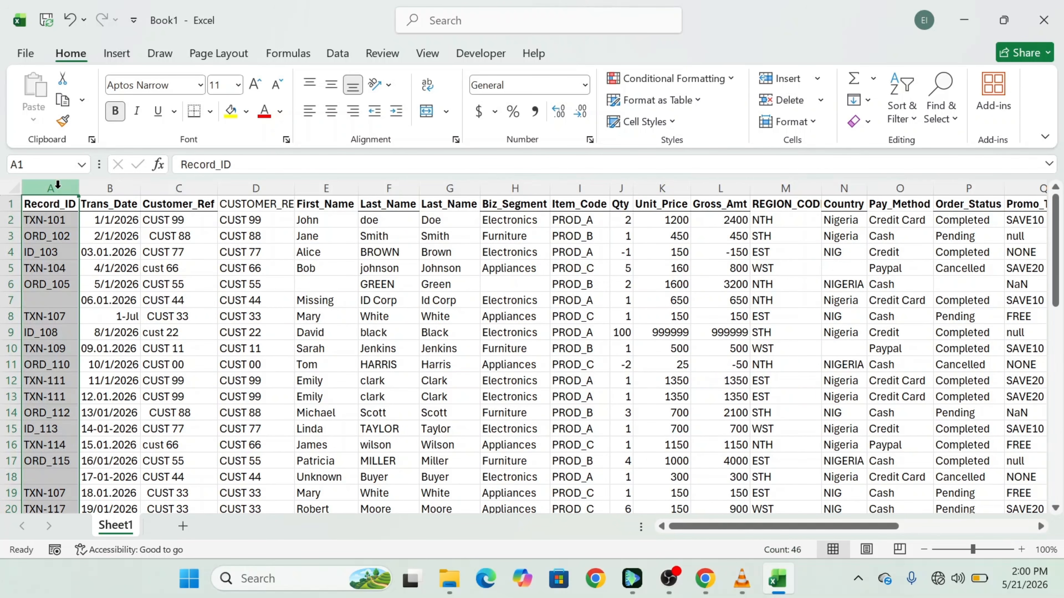
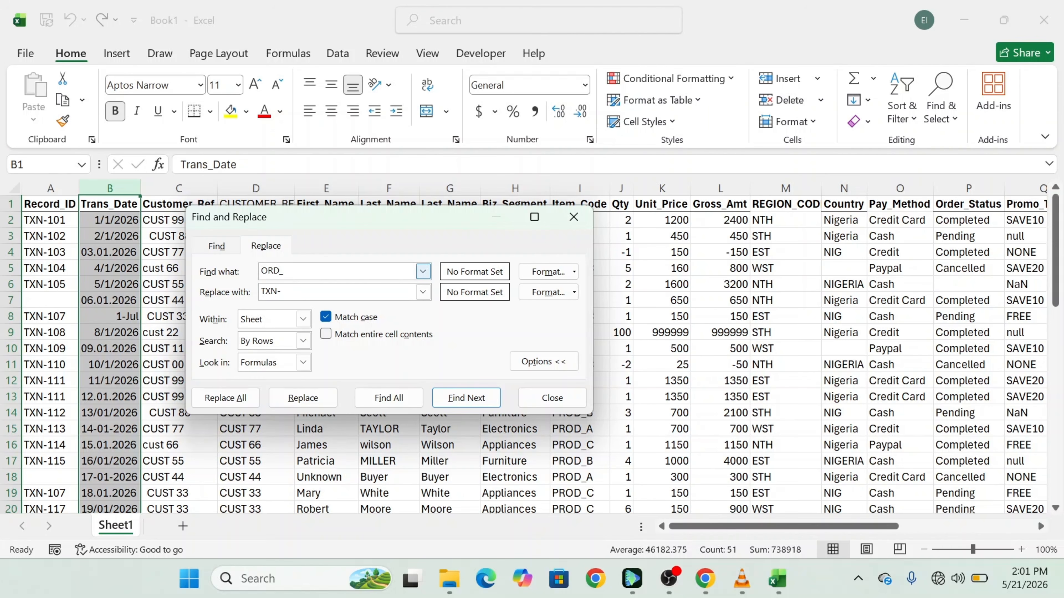
Replace every "." with "/" in the dates of the Trans_Date column B.
key("ctrl+a")
key("BackSpace")
left_click(293, 291)
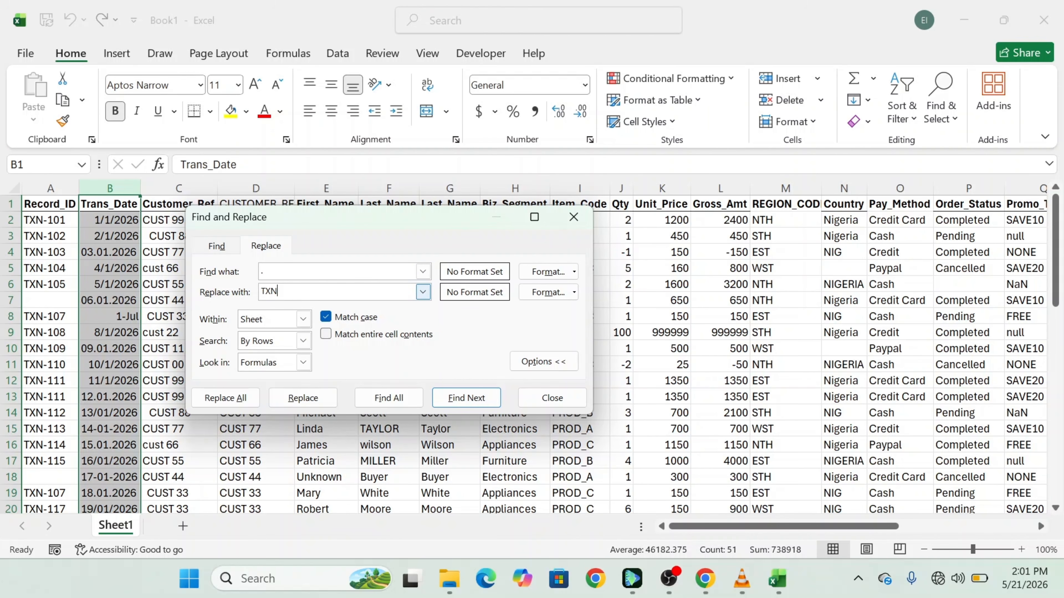
key("BackSpace")
key("BackSpace")
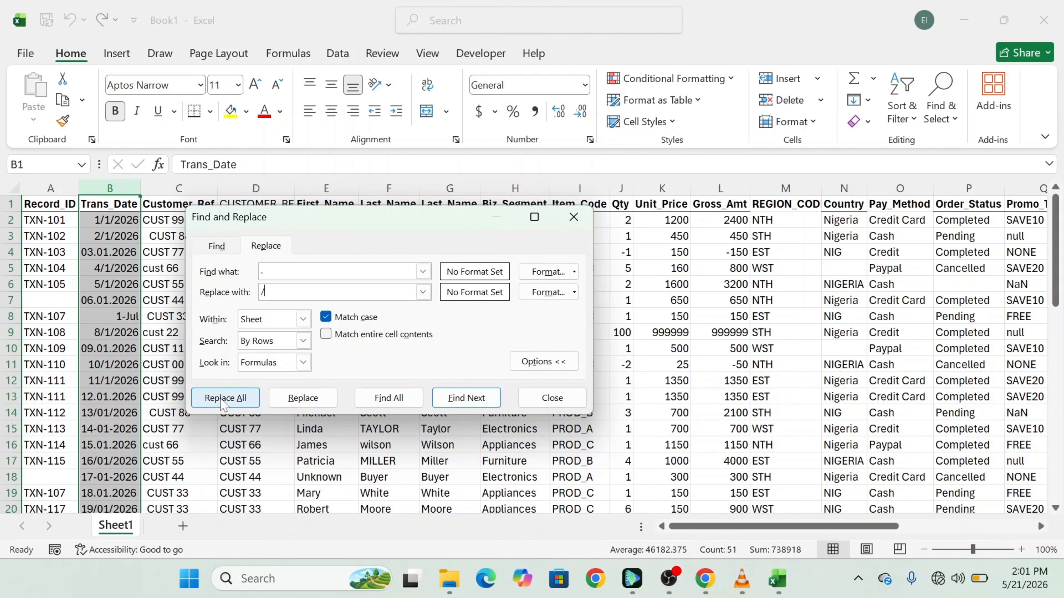
left_click(225, 398)
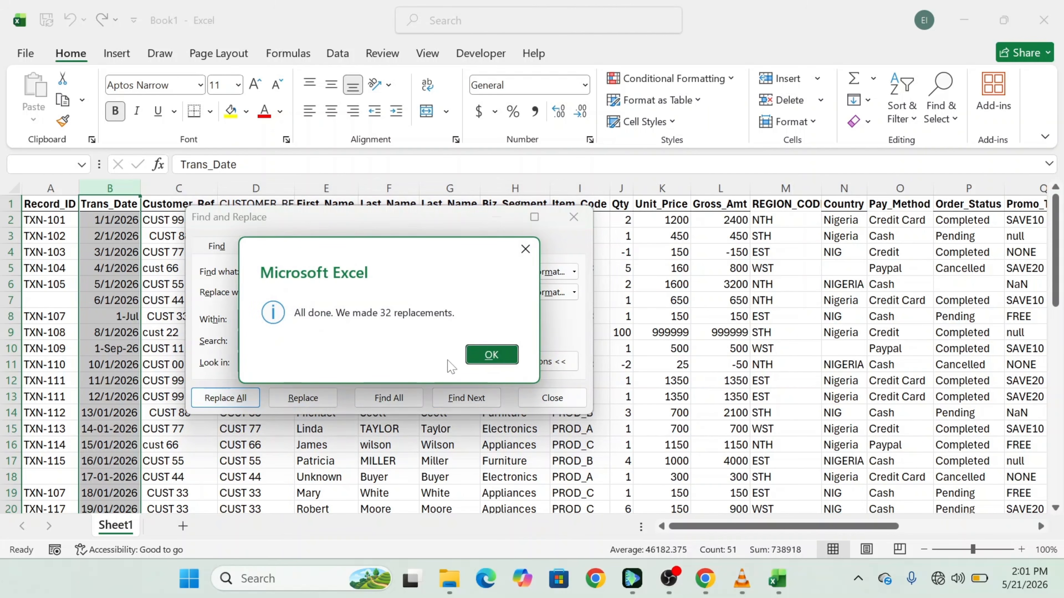
left_click(481, 356)
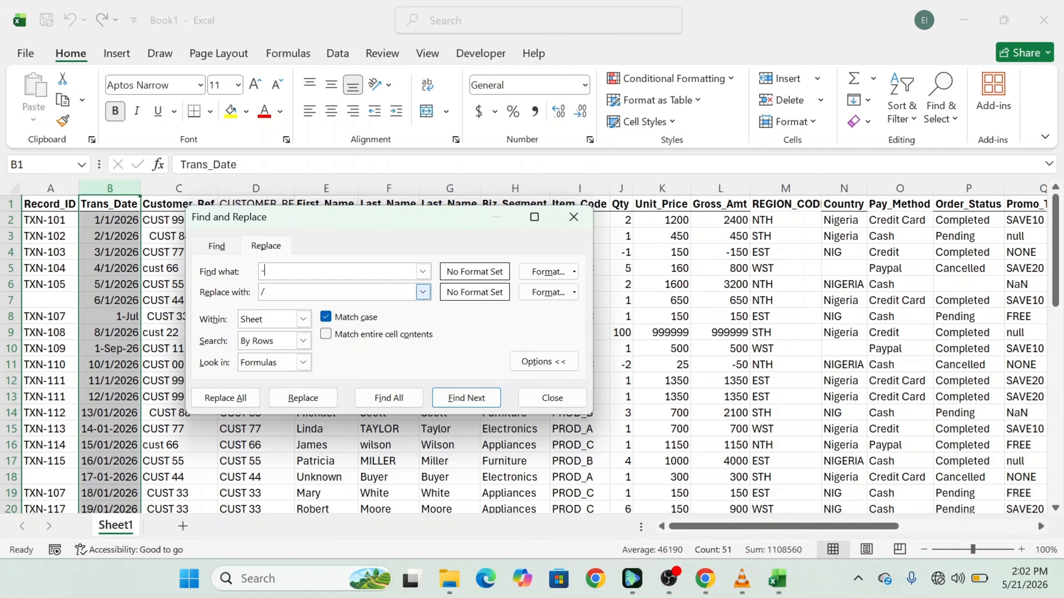
Replace every "-" with "/" in the Trans_Date column B and close Find and Replace.
left_click(225, 398)
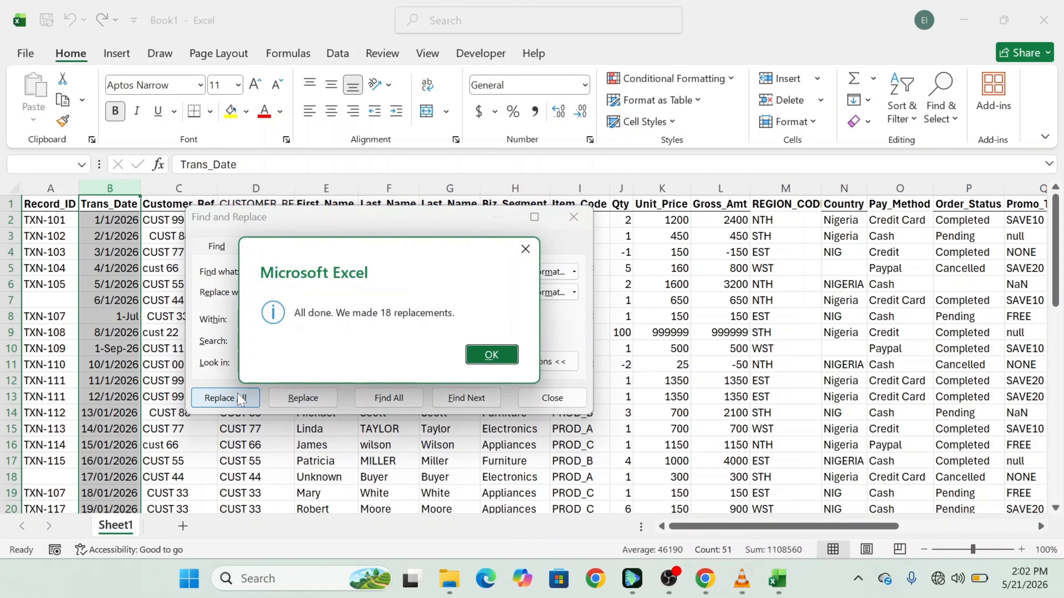
left_click(488, 356)
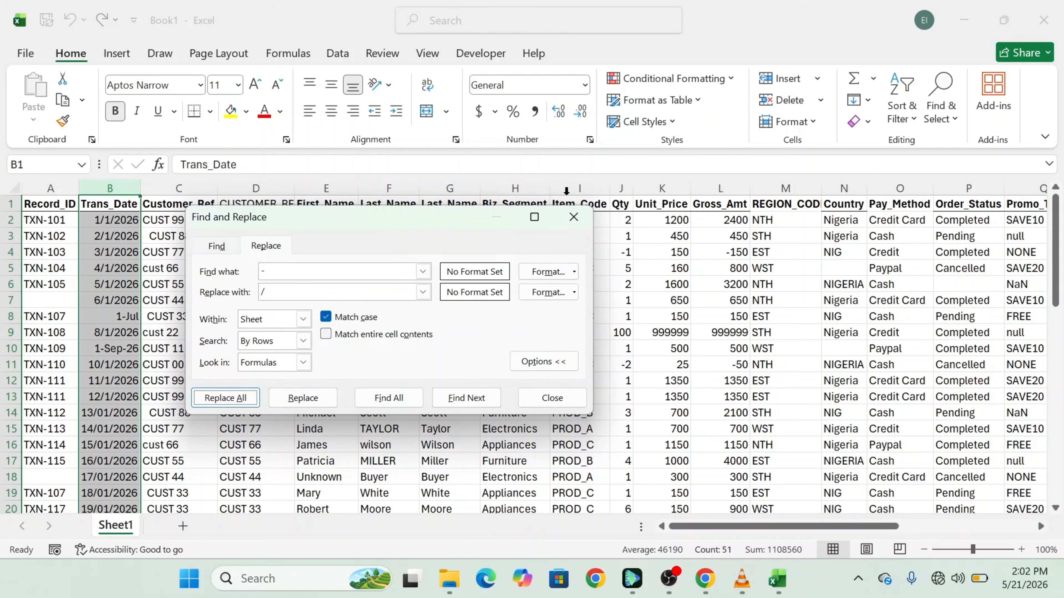
left_click(573, 216)
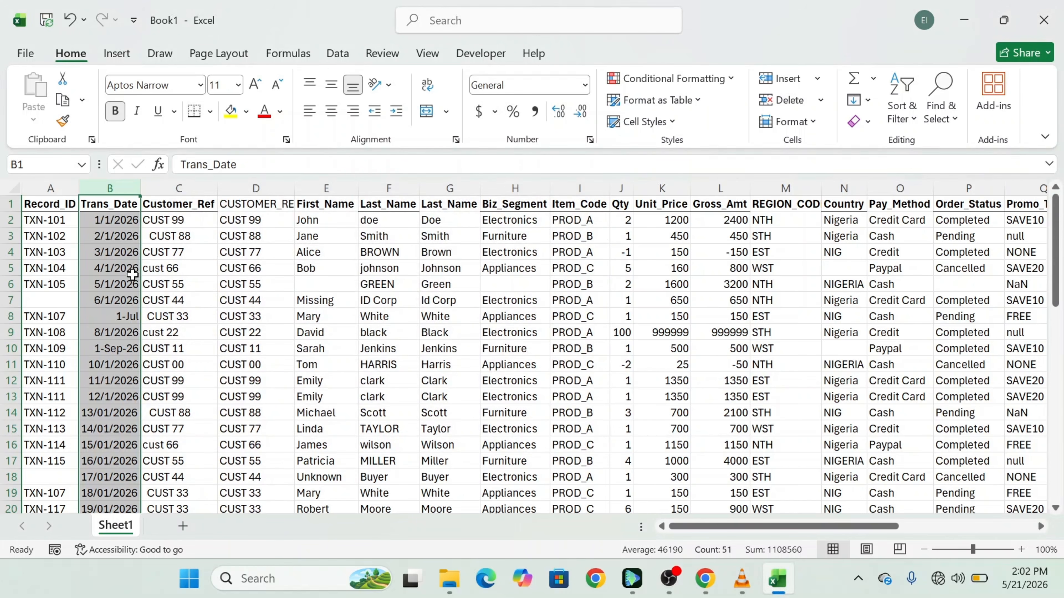
Apply the Short Date format to the Trans_Date column B and check the dates in all rows.
scroll(118, 456, "down", 1)
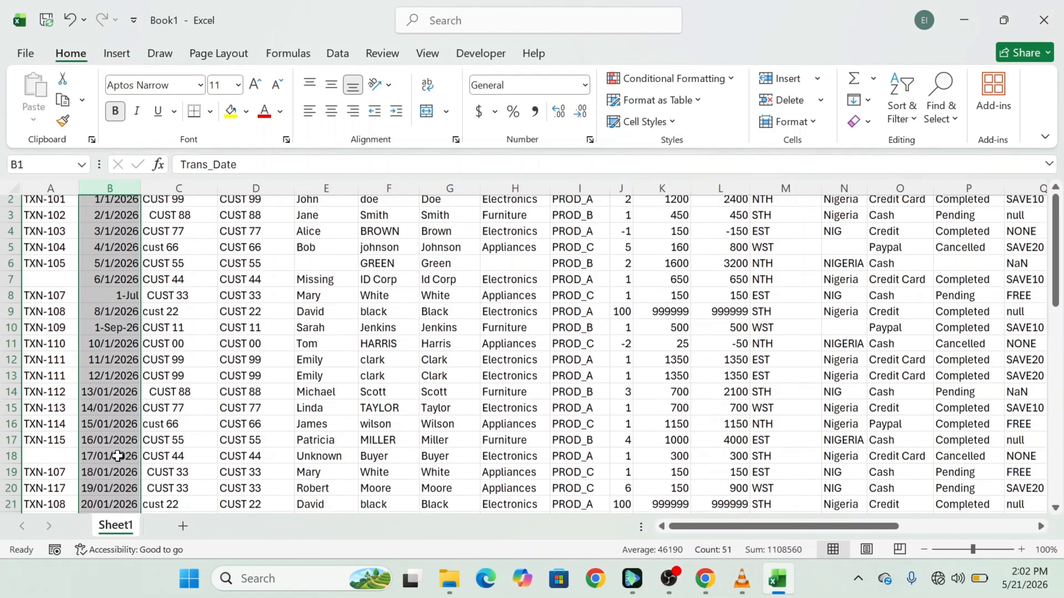
scroll(117, 456, "down", 10)
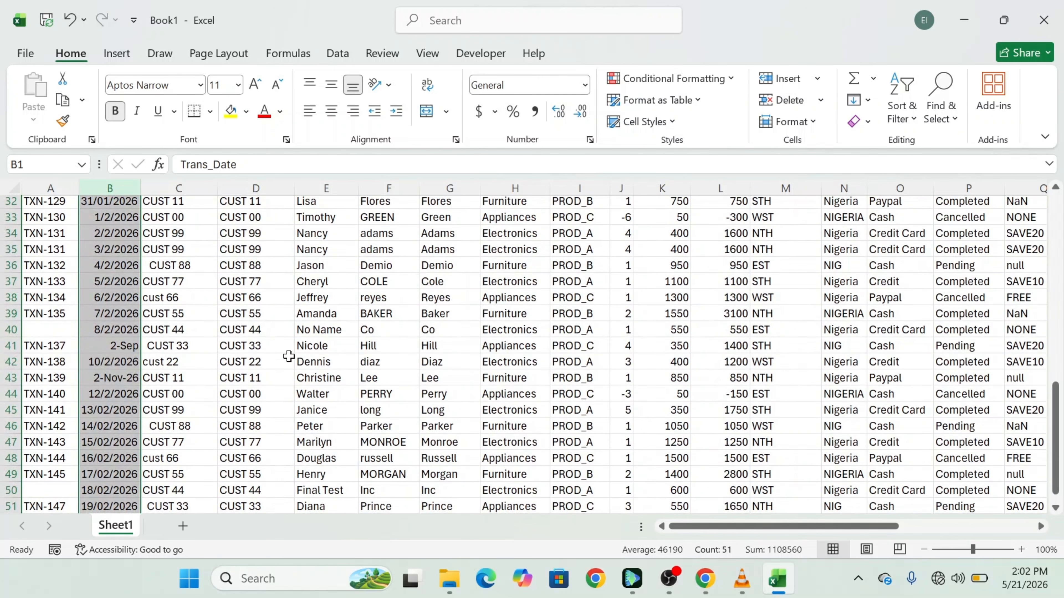
left_click(584, 85)
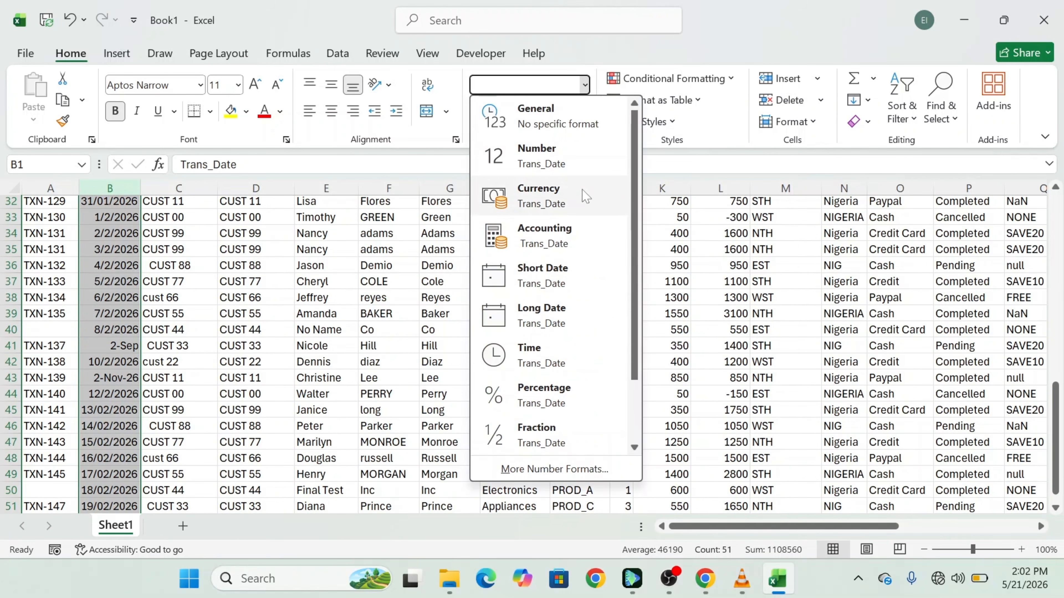
left_click(577, 278)
scroll(305, 330, "up", 10)
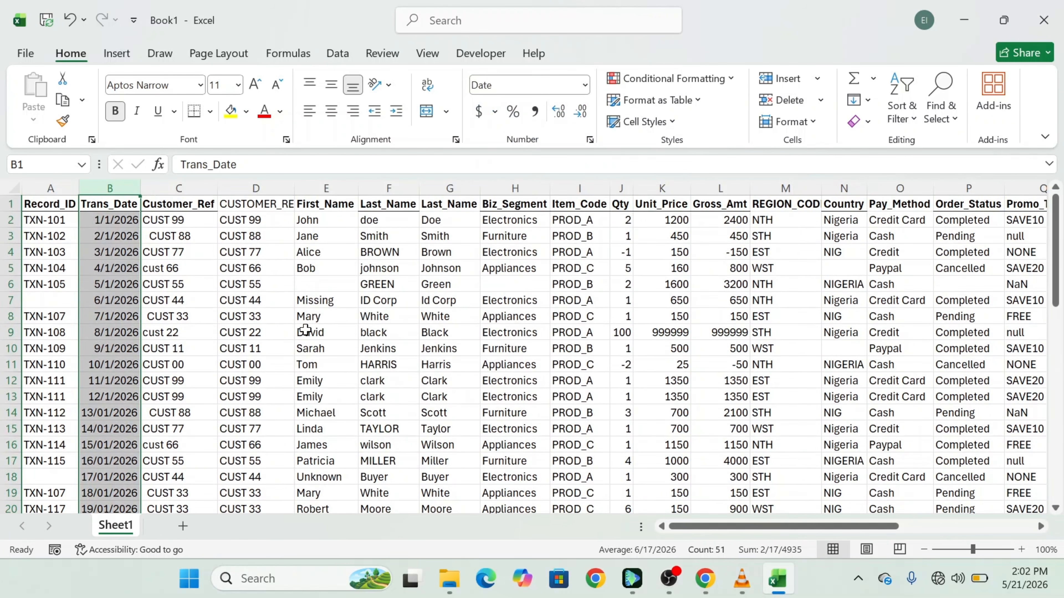
scroll(305, 329, "down", 13)
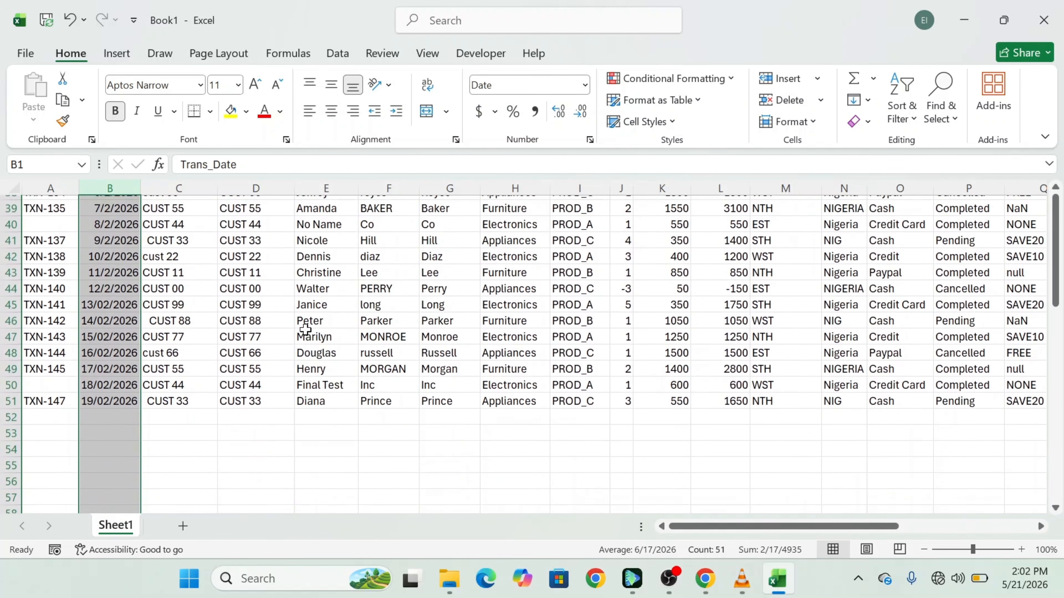
scroll(305, 330, "up", 13)
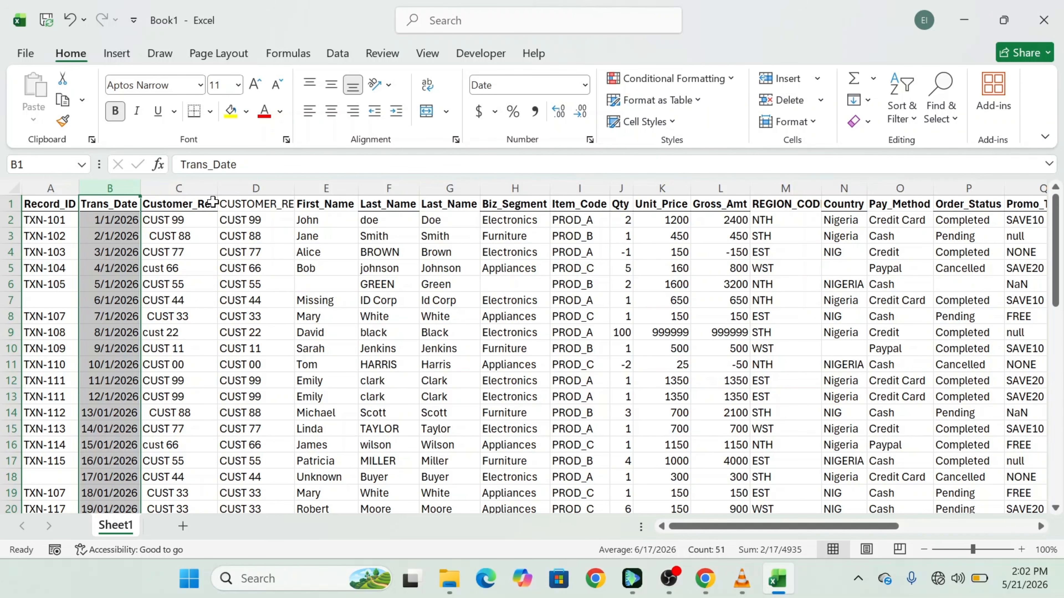
Delete the original Customer_Ref column C.
left_click(199, 188)
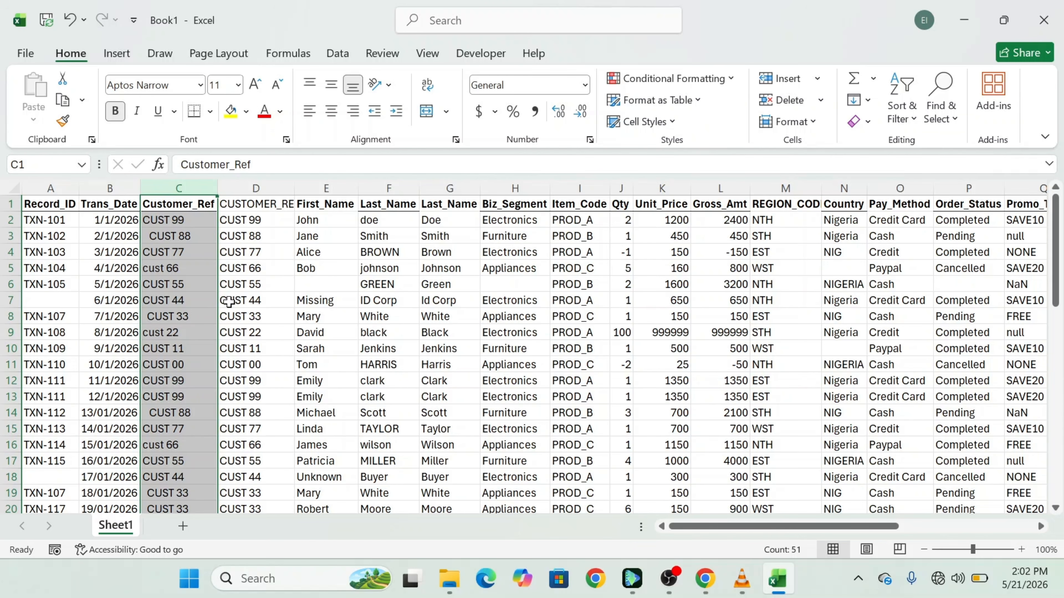
right_click(183, 314)
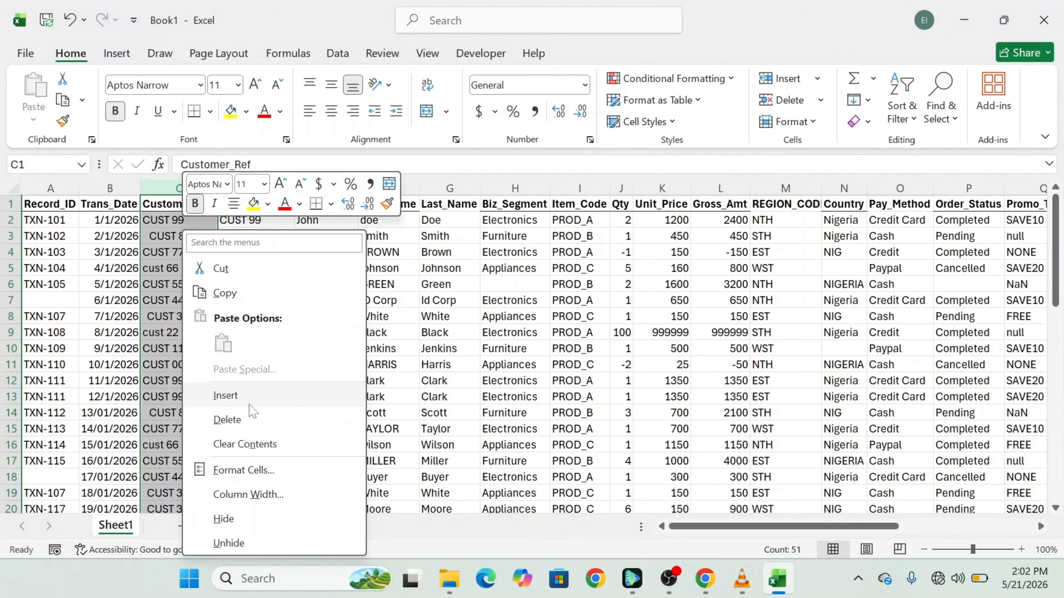
left_click(250, 419)
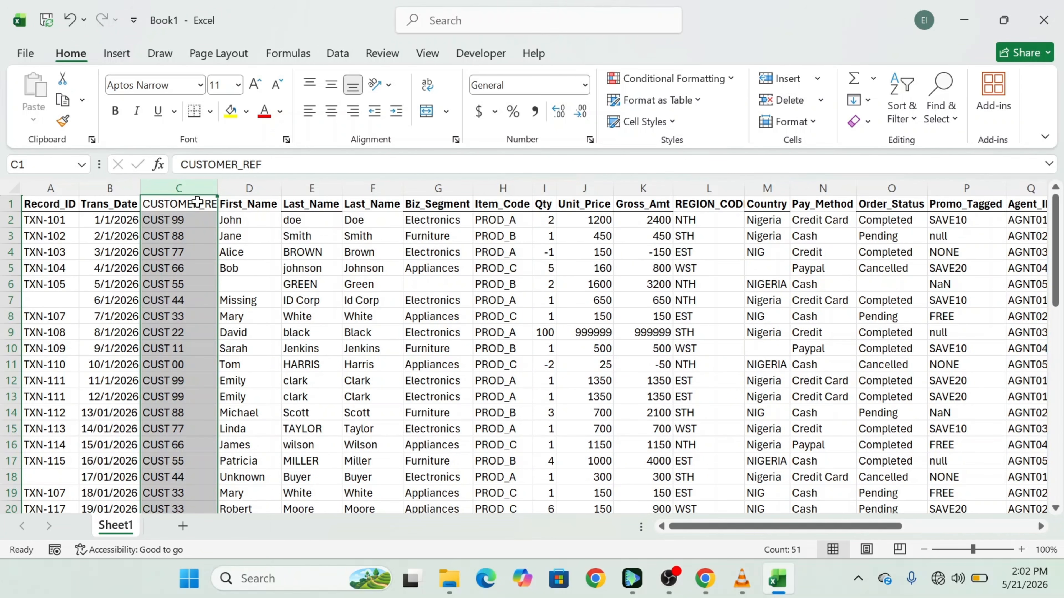
Examine the country spellings in the Country column M, including cells M8, M4 and M14.
scroll(491, 274, "right", 4)
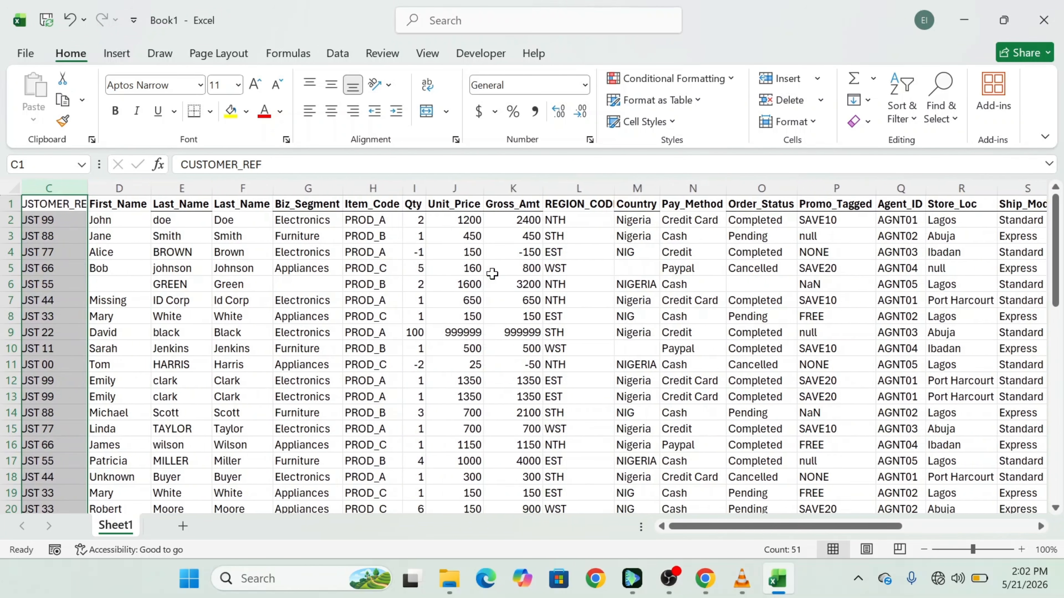
scroll(492, 273, "right", 1)
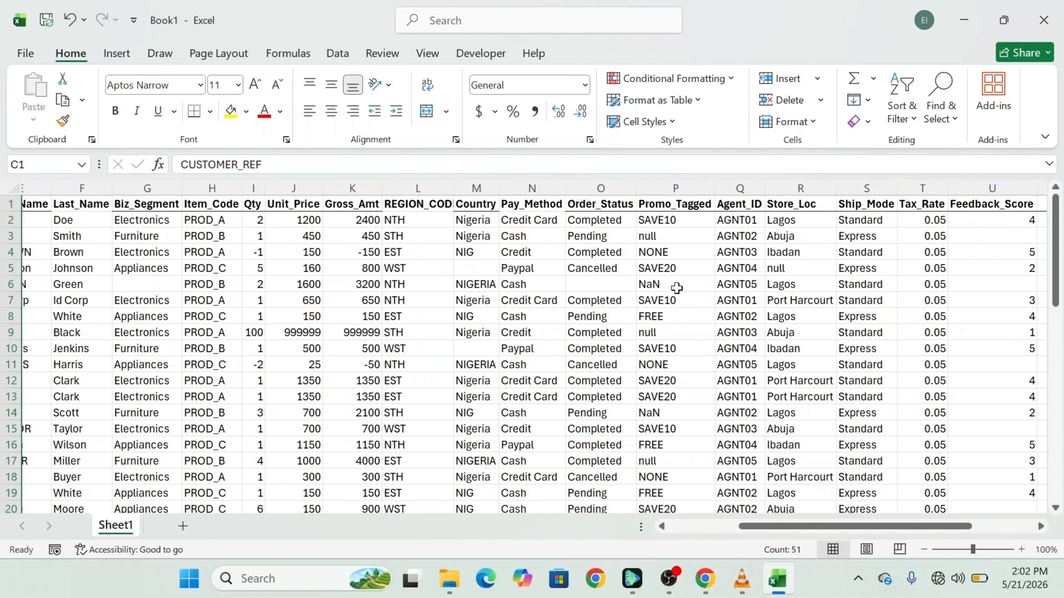
left_click(484, 185)
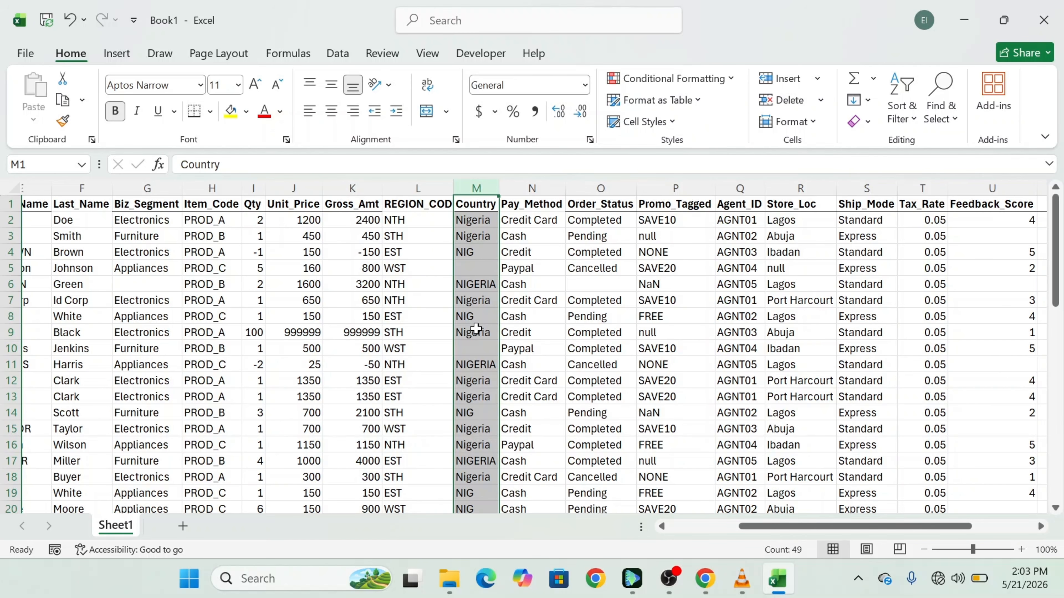
left_click(477, 317)
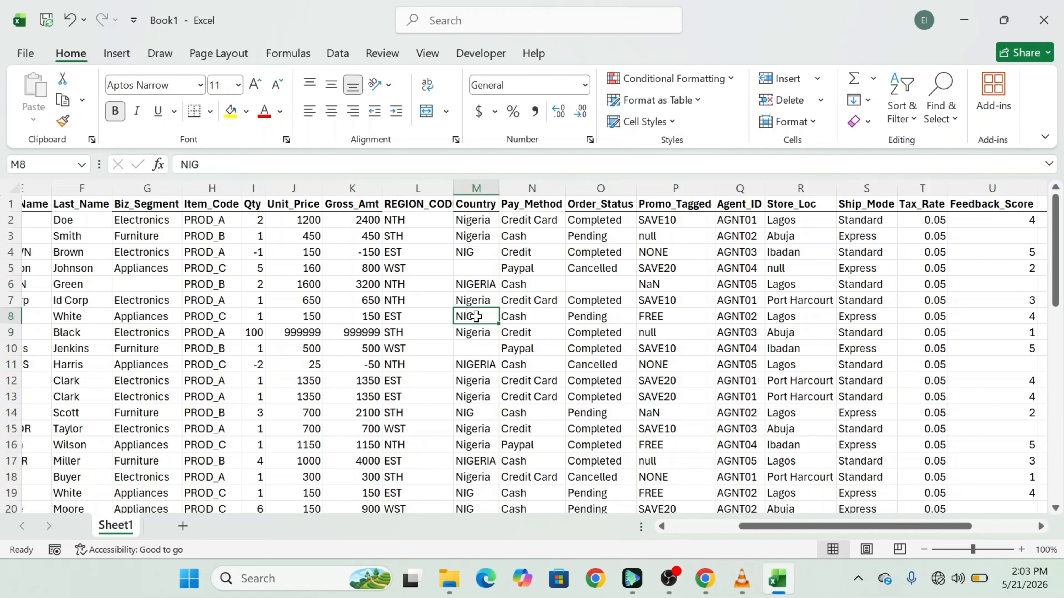
left_click(484, 253)
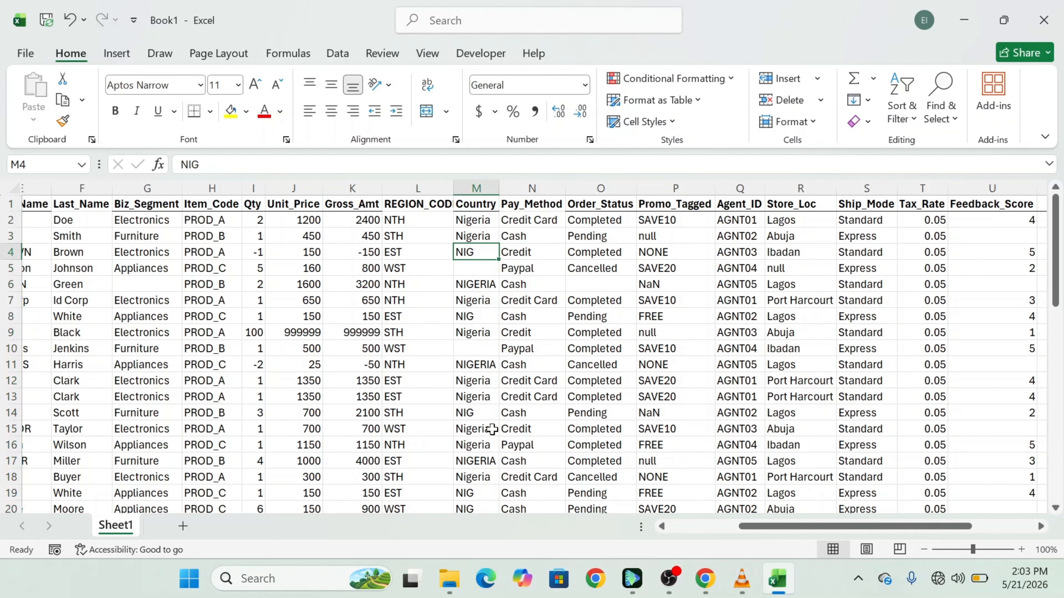
left_click(487, 416)
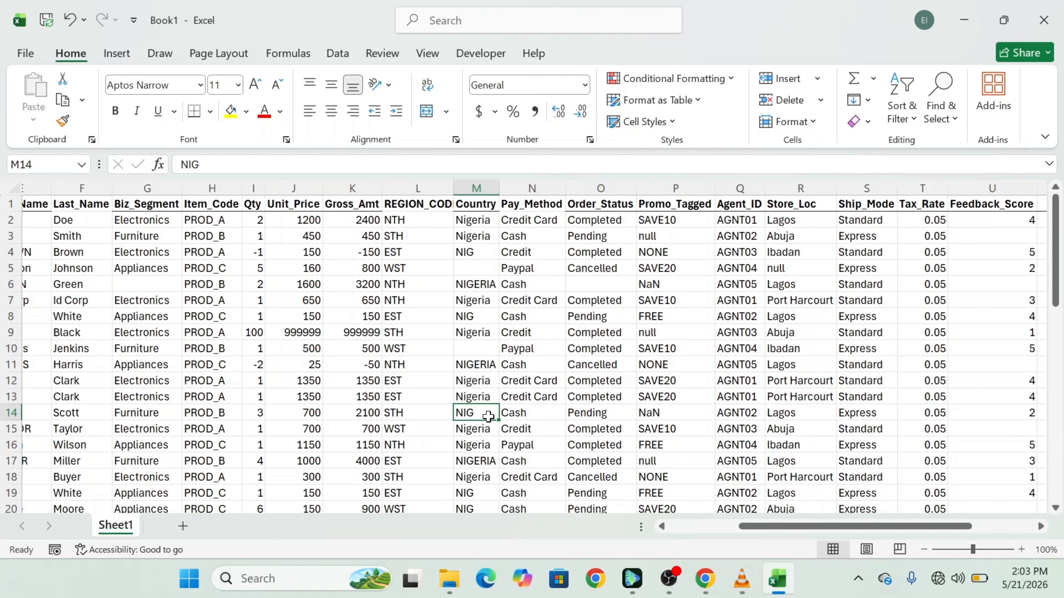
Replace all occurrences of "NIG" with "Nigeria" in the sheet, with case matching turned off.
key("ctrl+h")
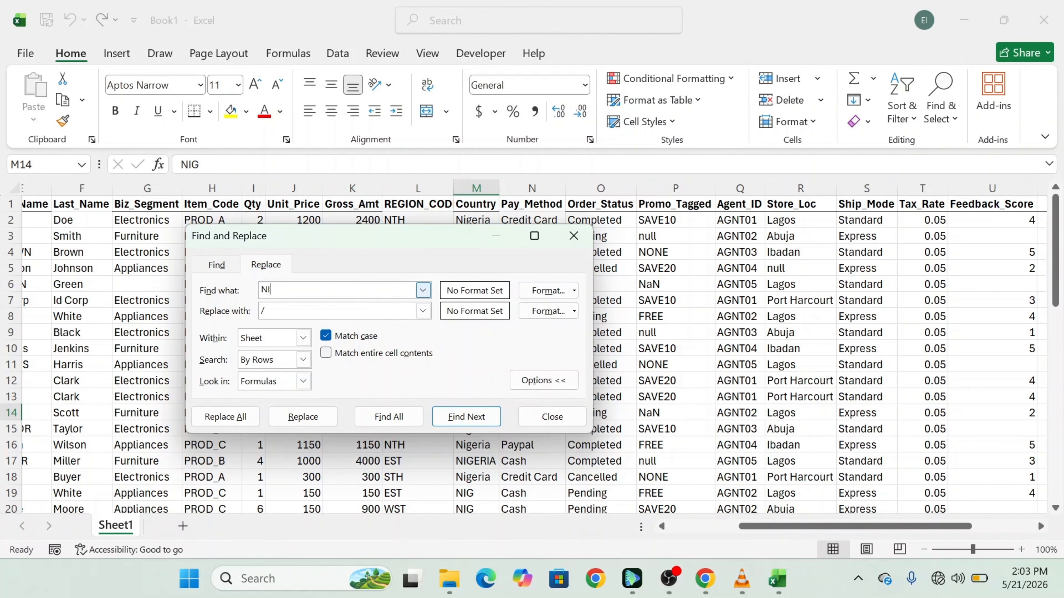
key("Tab")
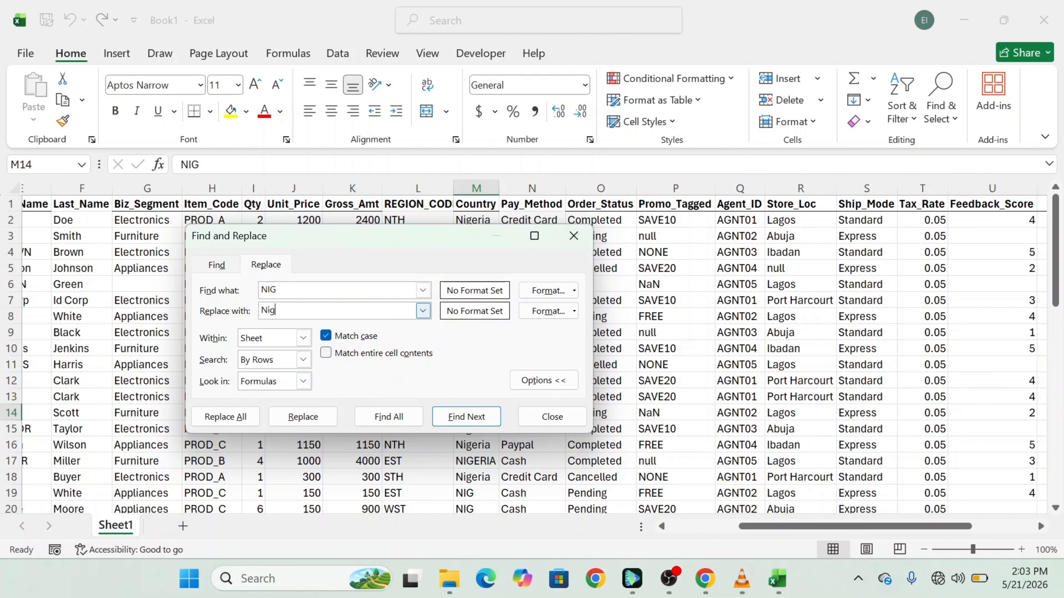
type("Nigeria")
left_click(543, 381)
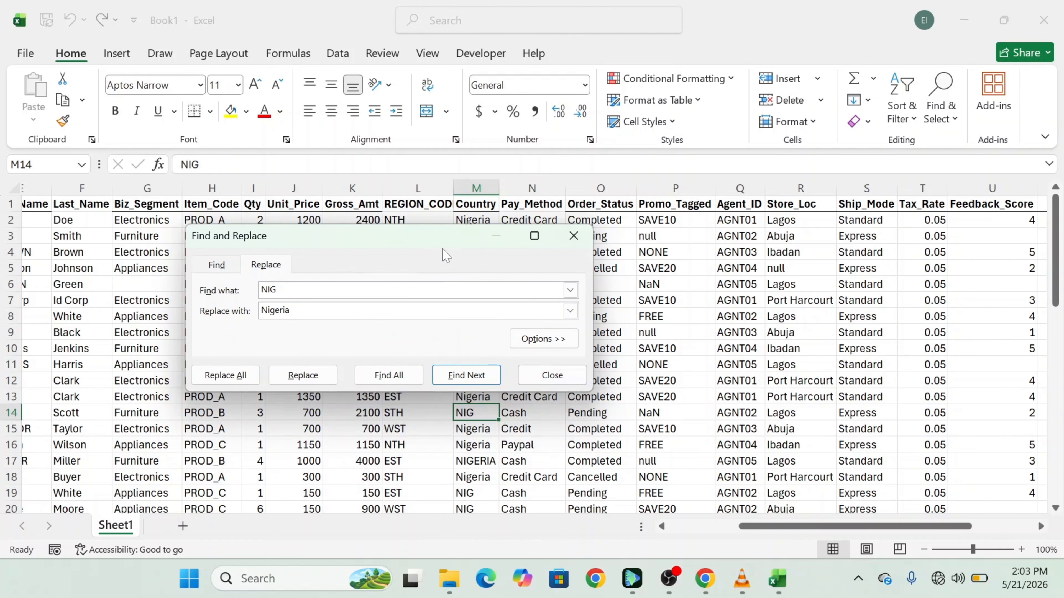
left_click_drag(442, 249, 640, 366)
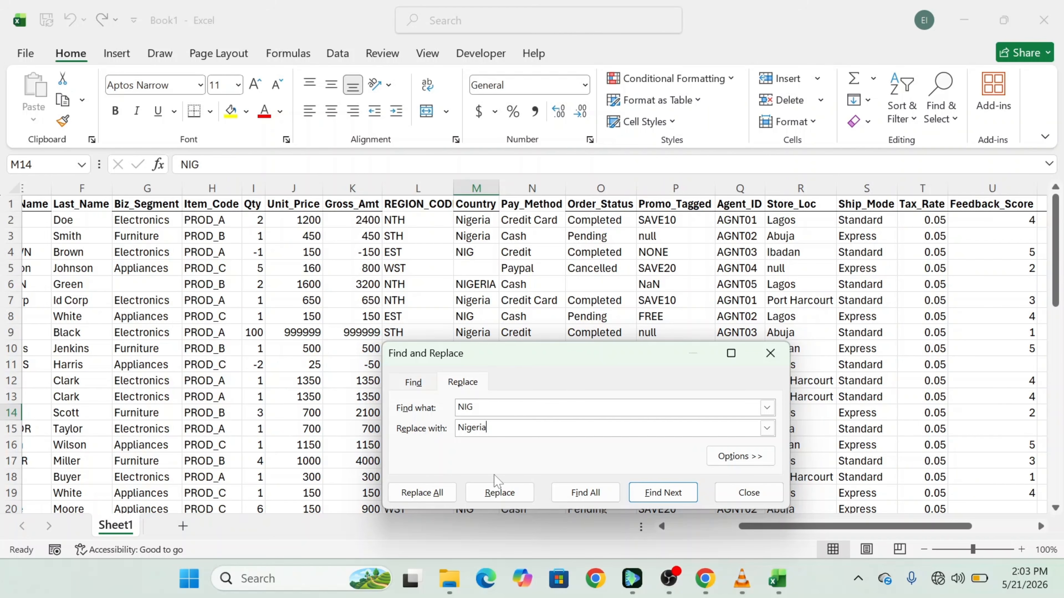
left_click(433, 493)
left_click(741, 457)
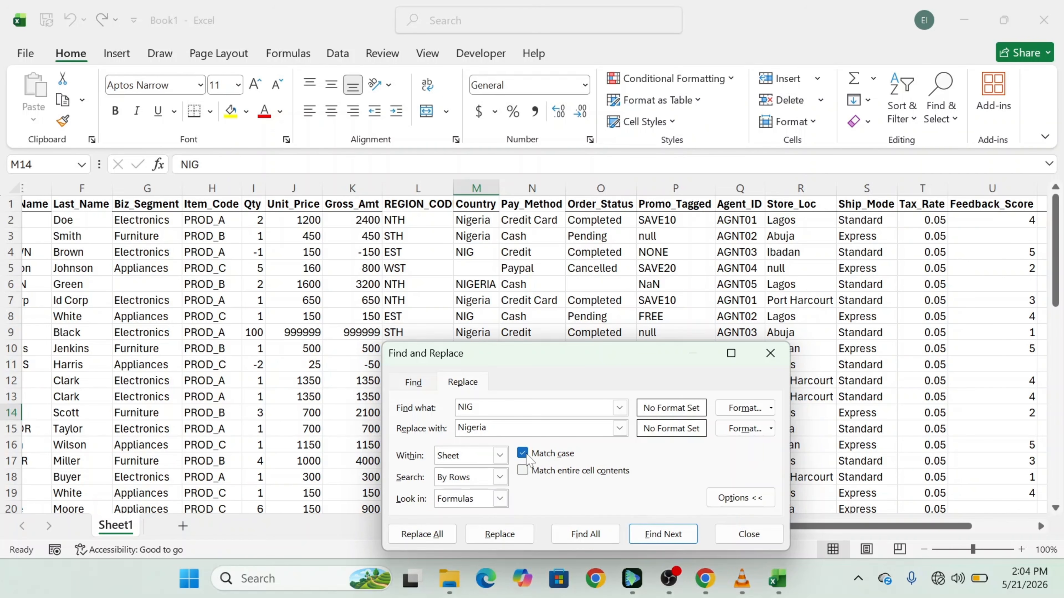
left_click(523, 455)
left_click(434, 536)
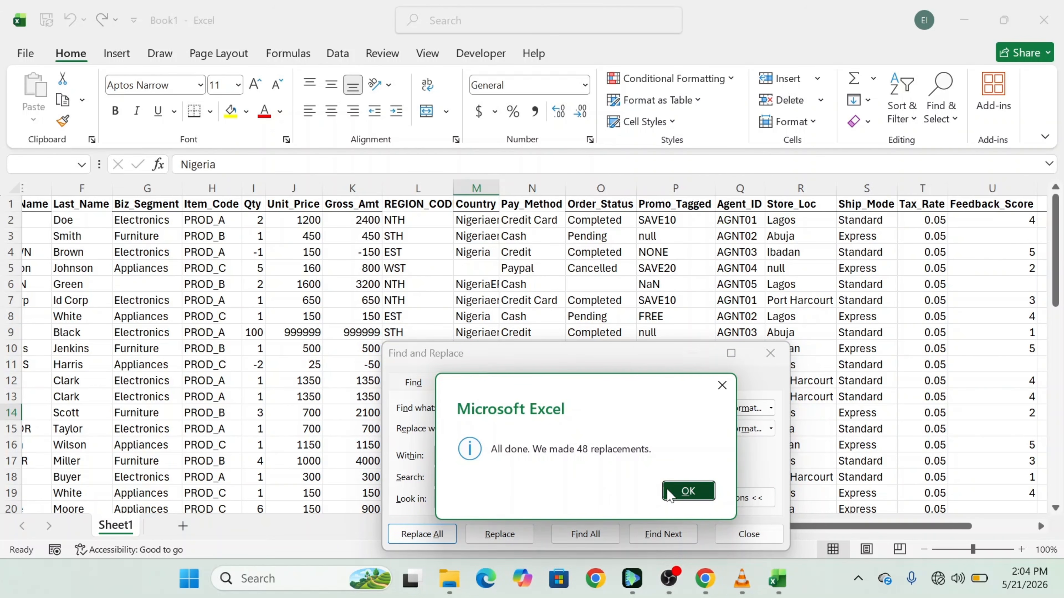
left_click(669, 493)
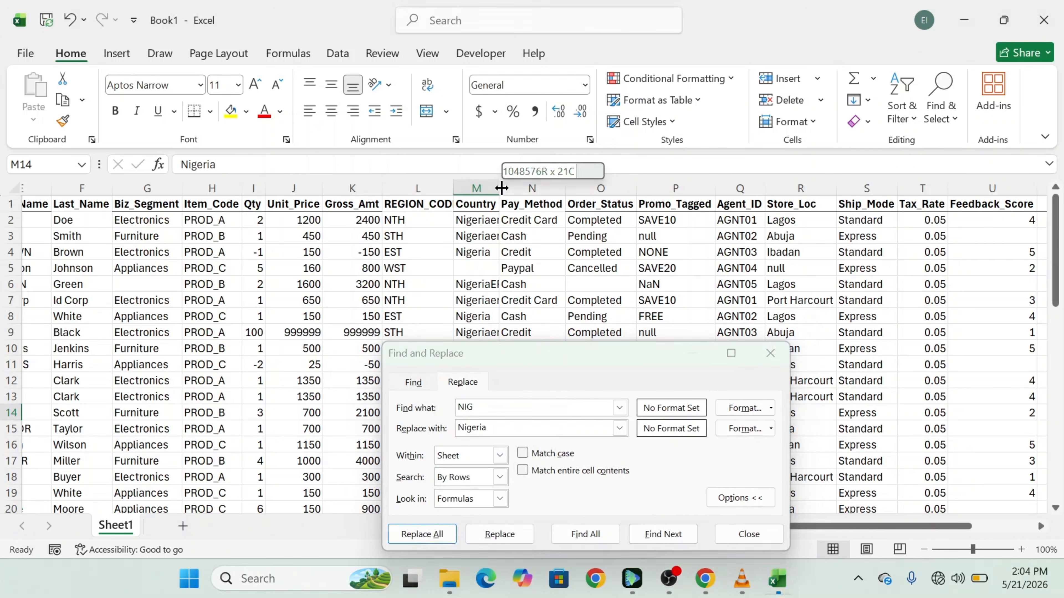
Widen the Country column M to show its full values and close Find and Replace.
left_click_drag(502, 189, 544, 189)
left_click_drag(622, 209, 673, 346)
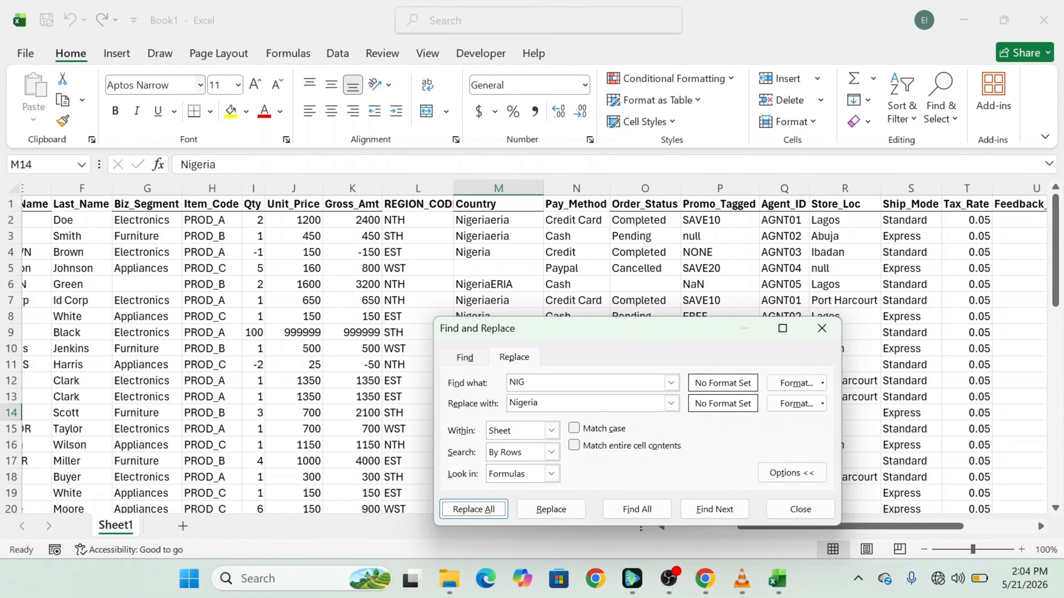
left_click(821, 328)
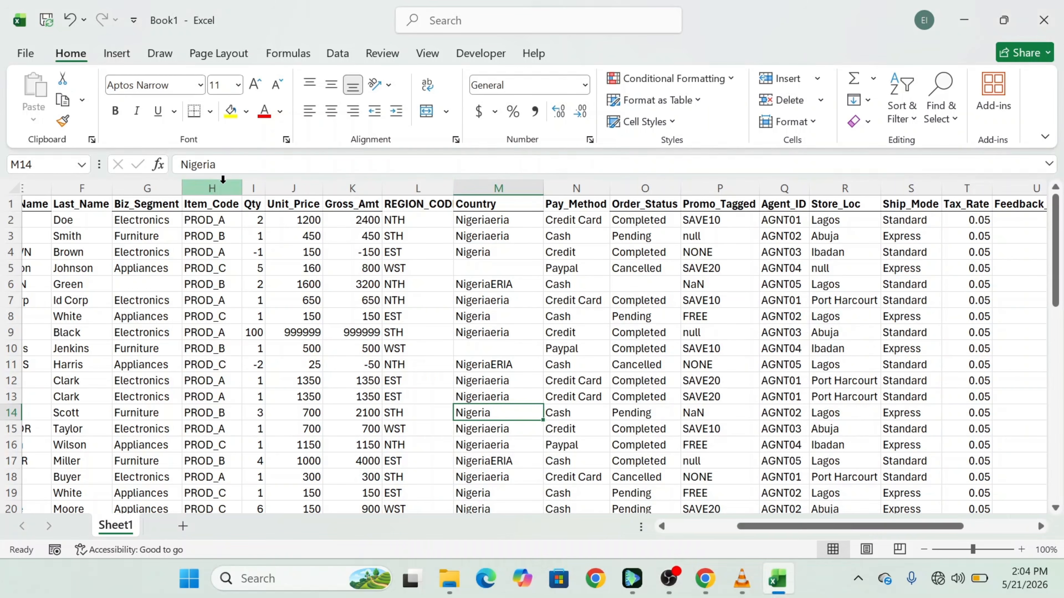
Undo the Country column's widening and last replacement, and replace all "NIG" with "Nigeria" in column M with case matching on.
left_click(62, 23)
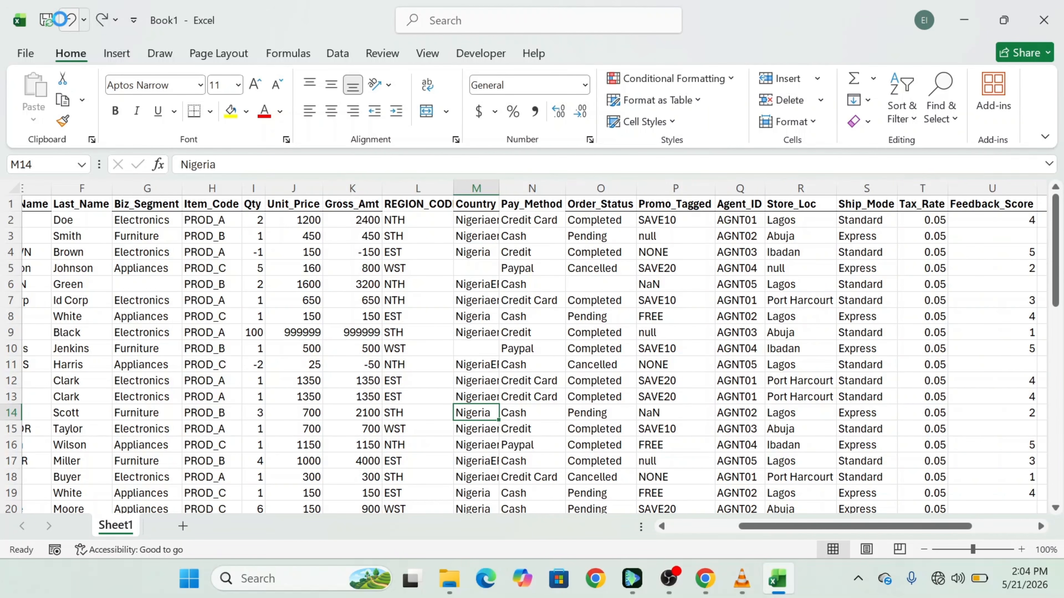
left_click(62, 23)
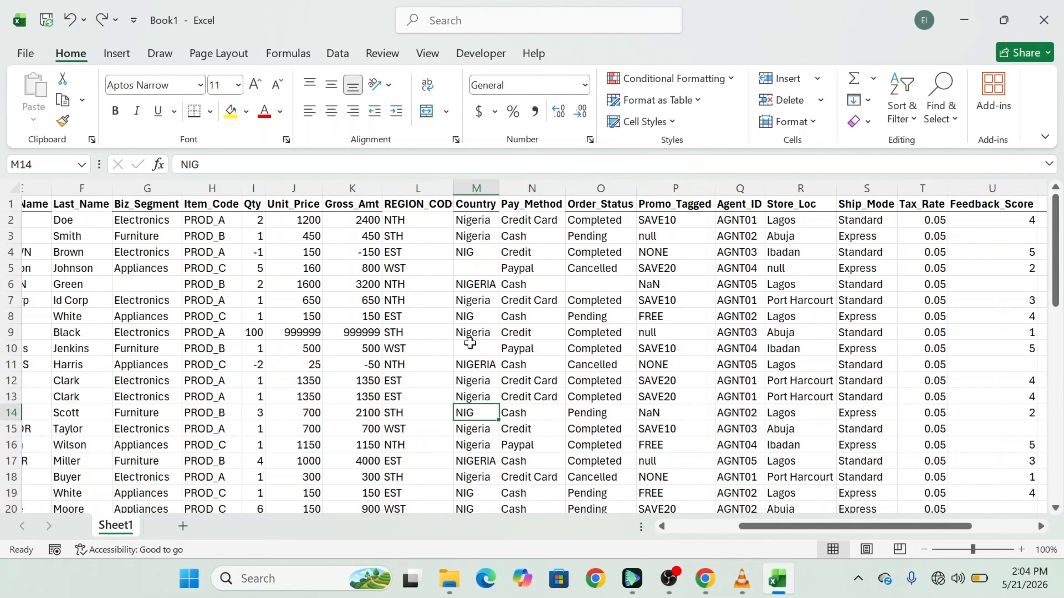
left_click(470, 188)
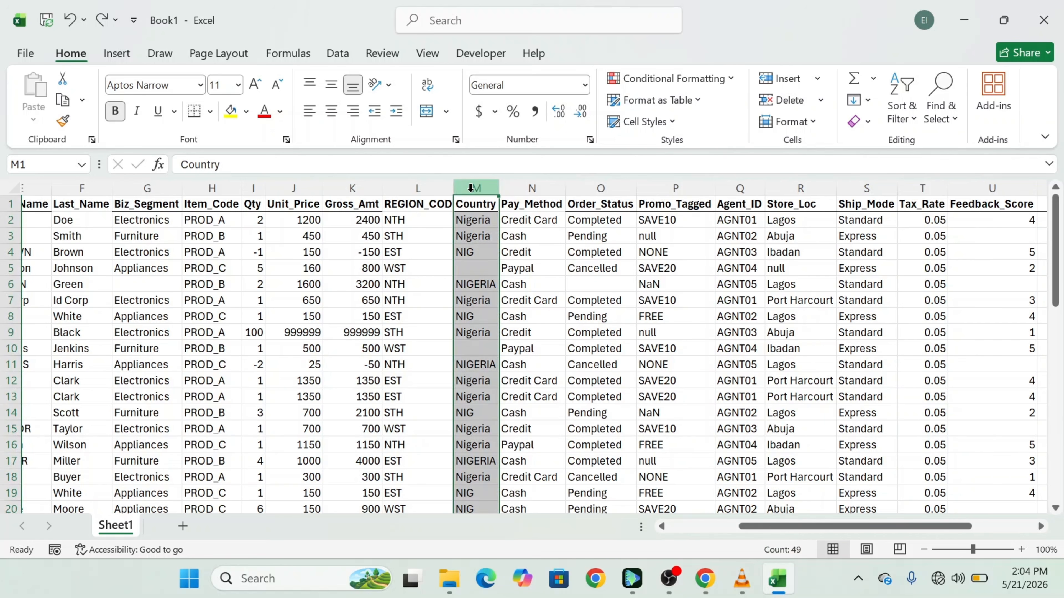
key("ctrl+h")
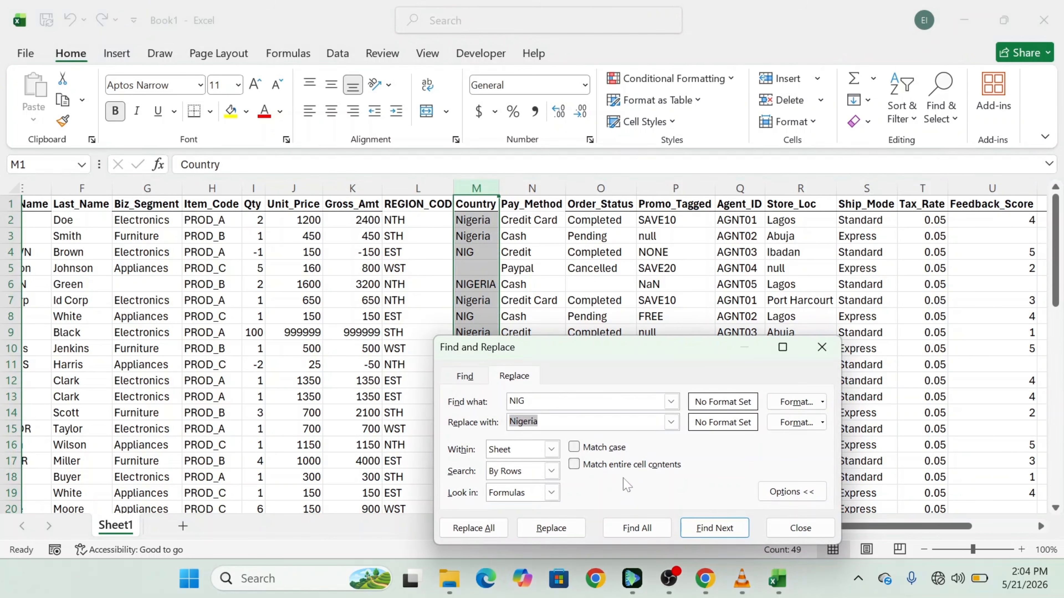
left_click(574, 447)
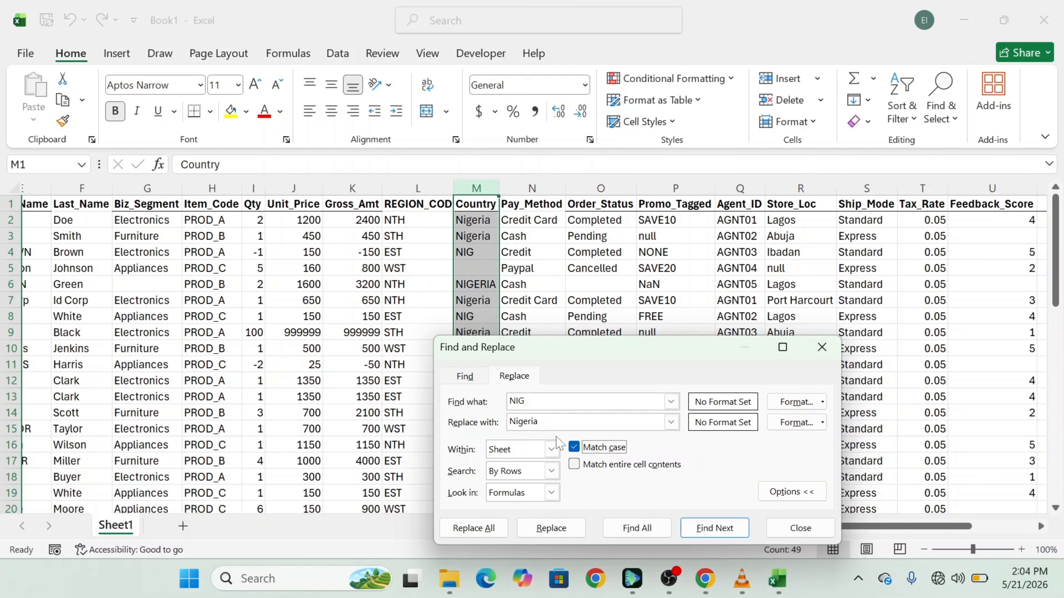
left_click(540, 401)
left_click(469, 529)
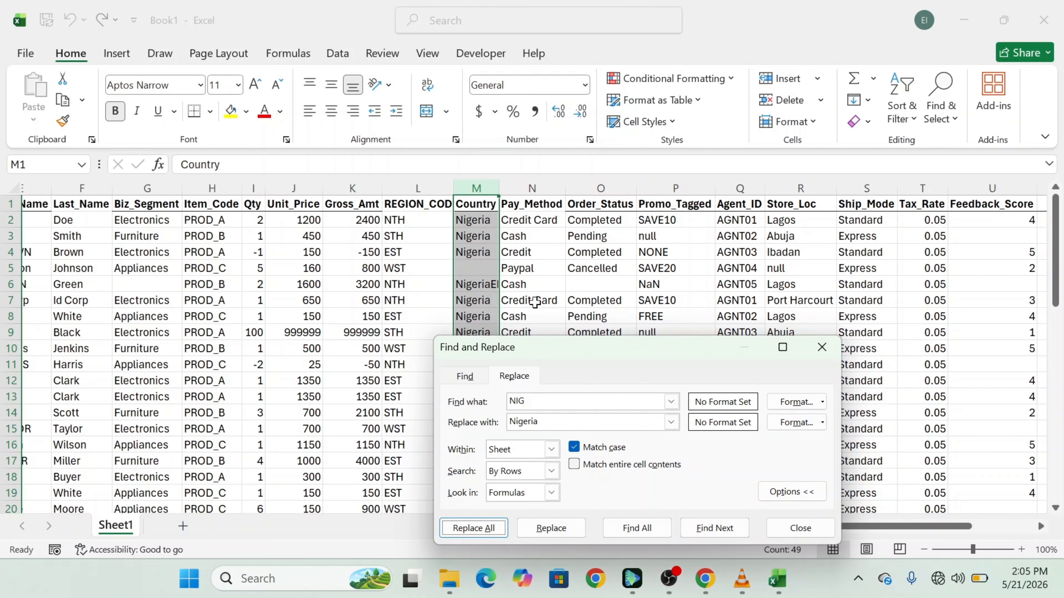
Widen the Country column M and remove every "ERIA" in it by replacing it with nothing, with case matching on.
left_click_drag(561, 347, 152, 276)
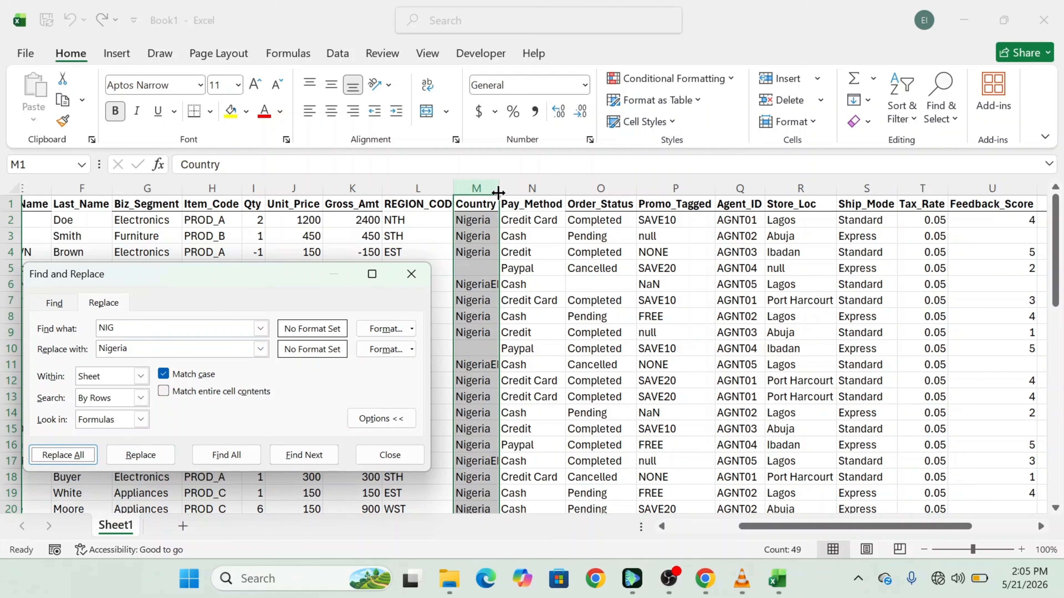
left_click_drag(498, 189, 549, 205)
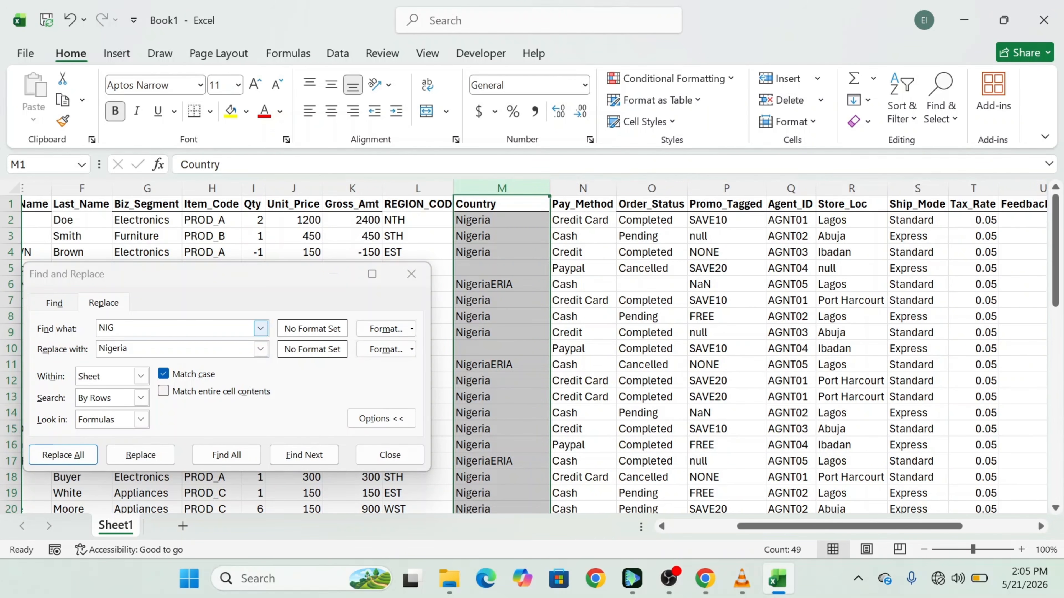
left_click(176, 328)
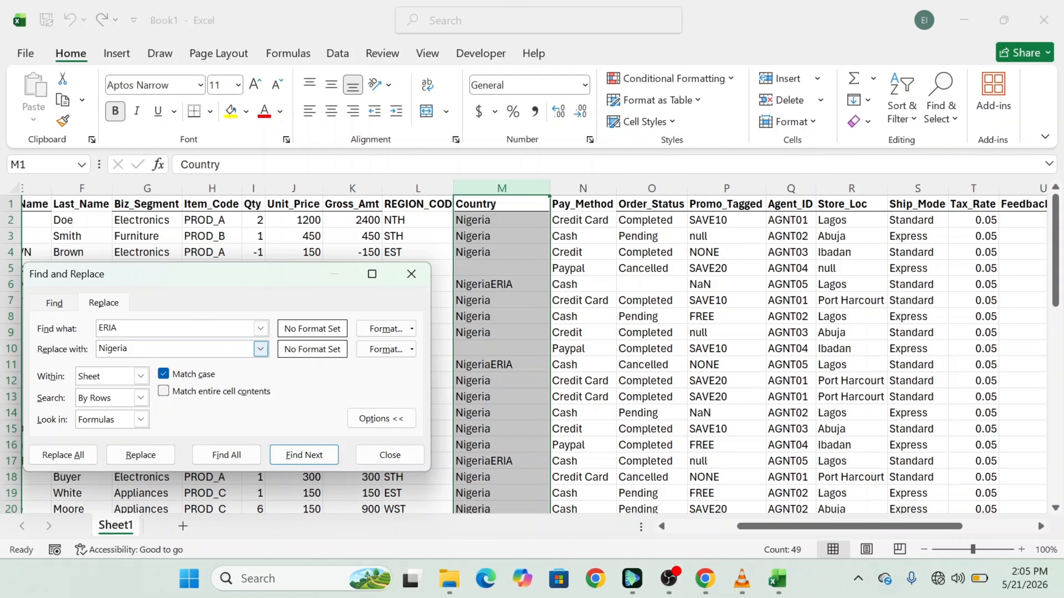
key("Tab")
key("BackSpace")
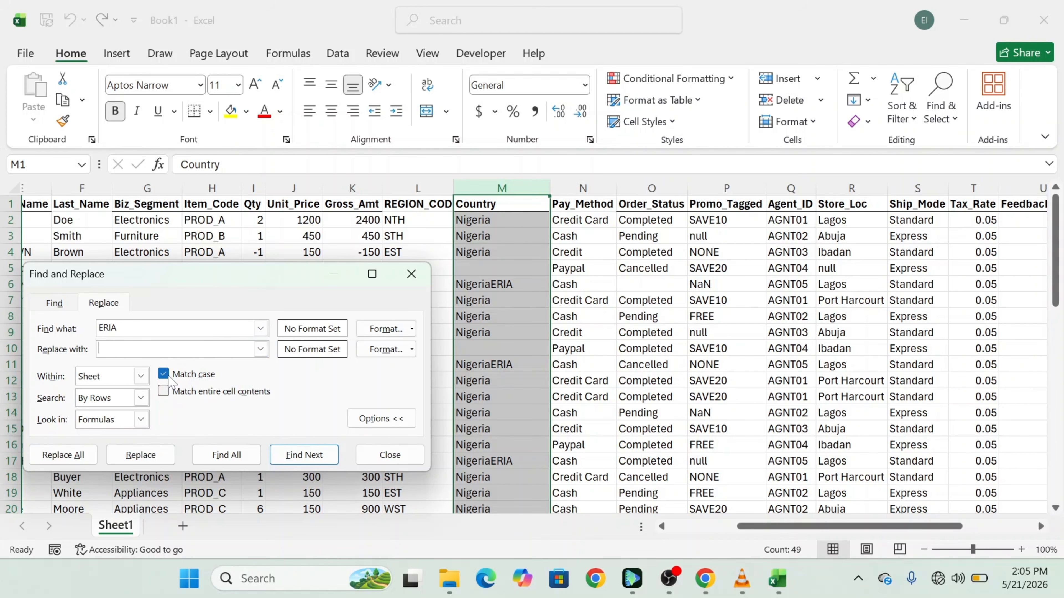
left_click(75, 459)
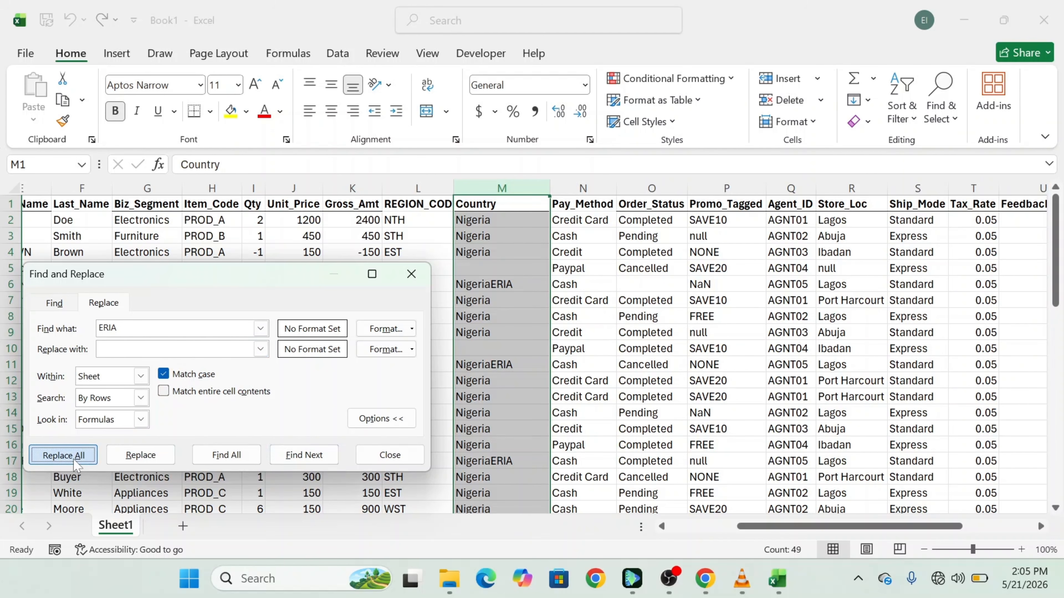
left_click(329, 411)
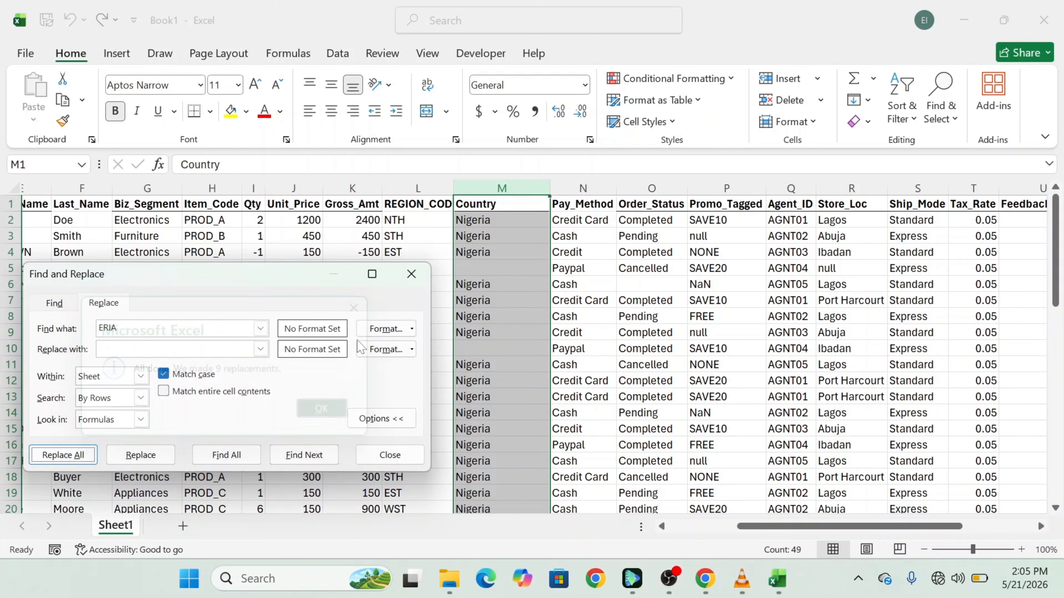
left_click(428, 272)
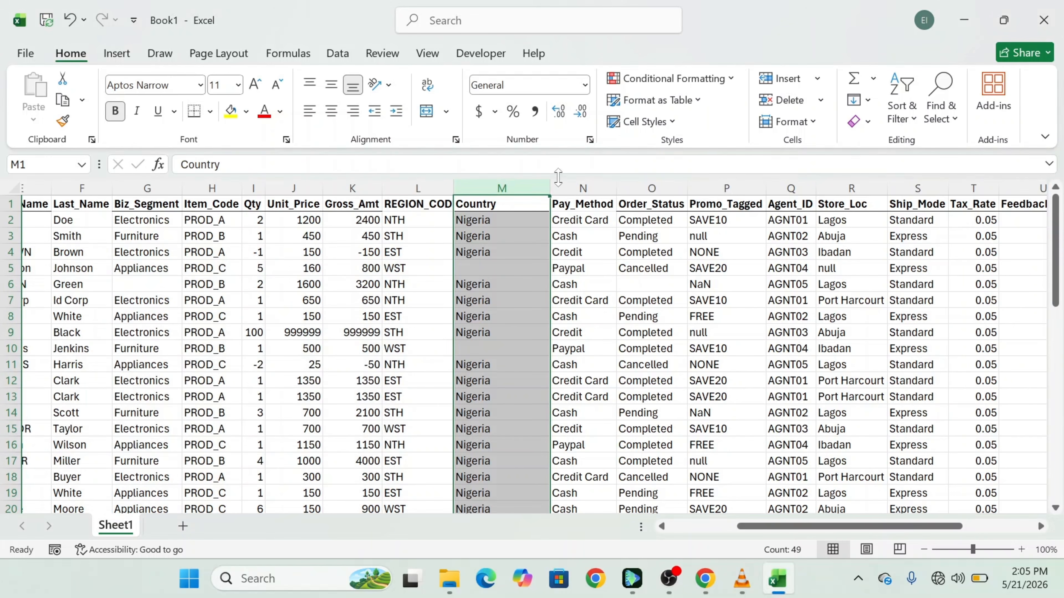
Narrow the Country column M to fit its values and review the entries.
left_click_drag(552, 185, 499, 185)
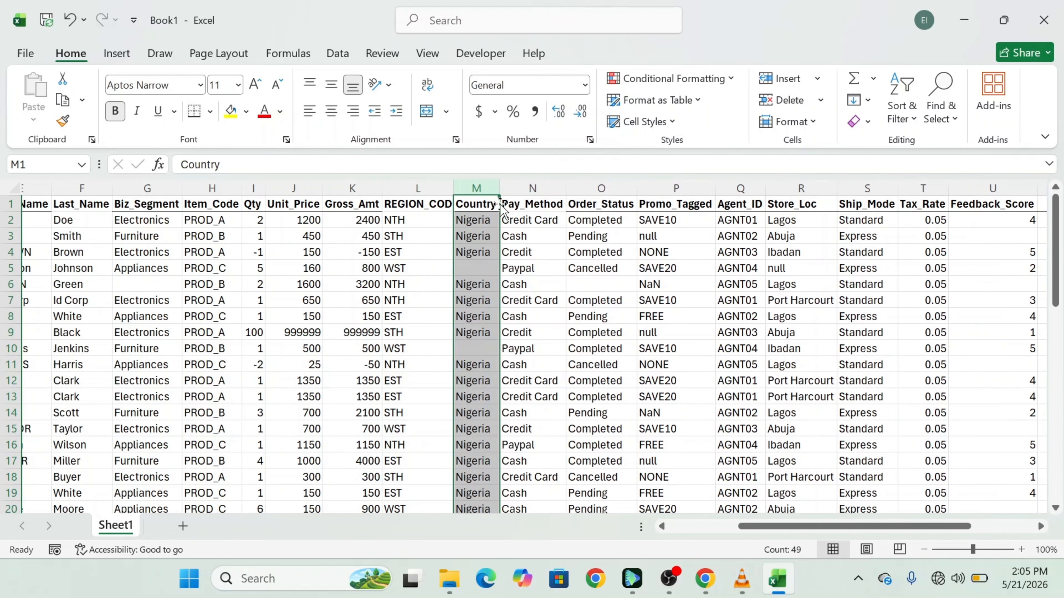
scroll(690, 309, "down", 2)
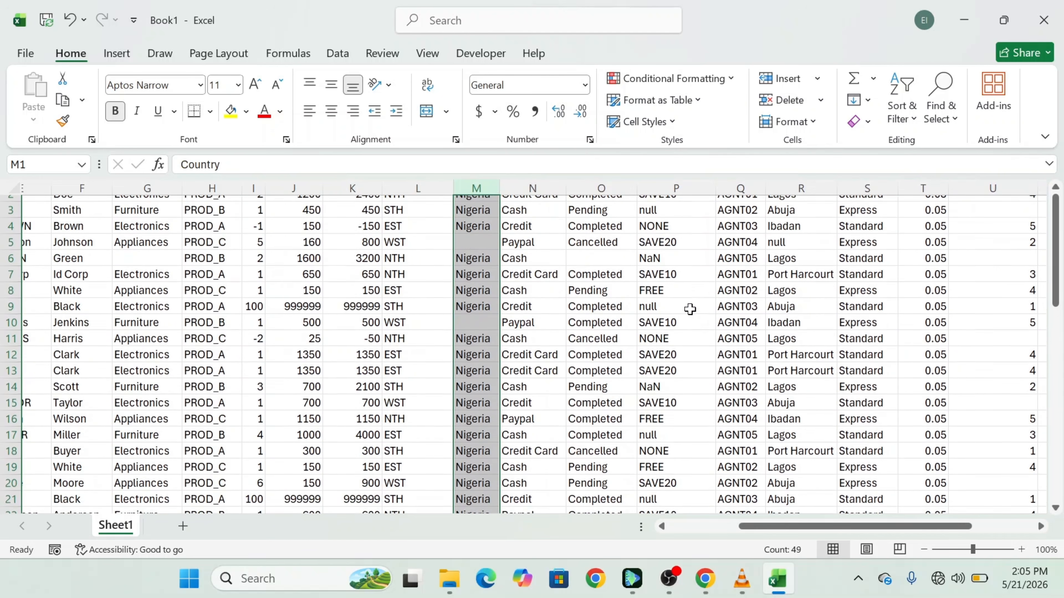
scroll(690, 309, "up", 2)
Examine the Qty column, including cells I4 and I11, and the Gross_Amt column K for negative values.
scroll(690, 309, "left", 1)
scroll(690, 309, "left", 5)
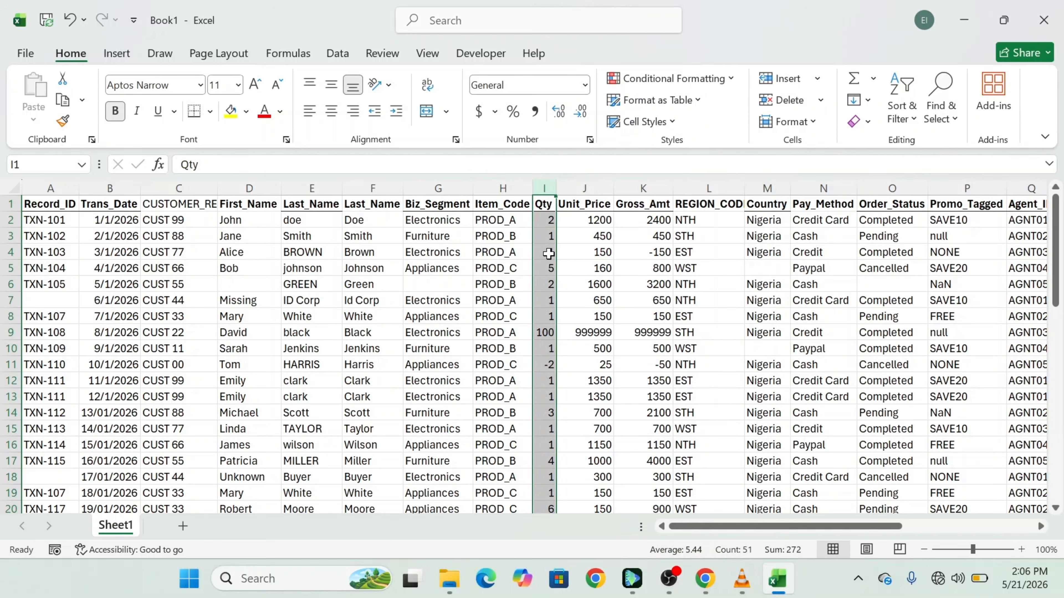
left_click(544, 252)
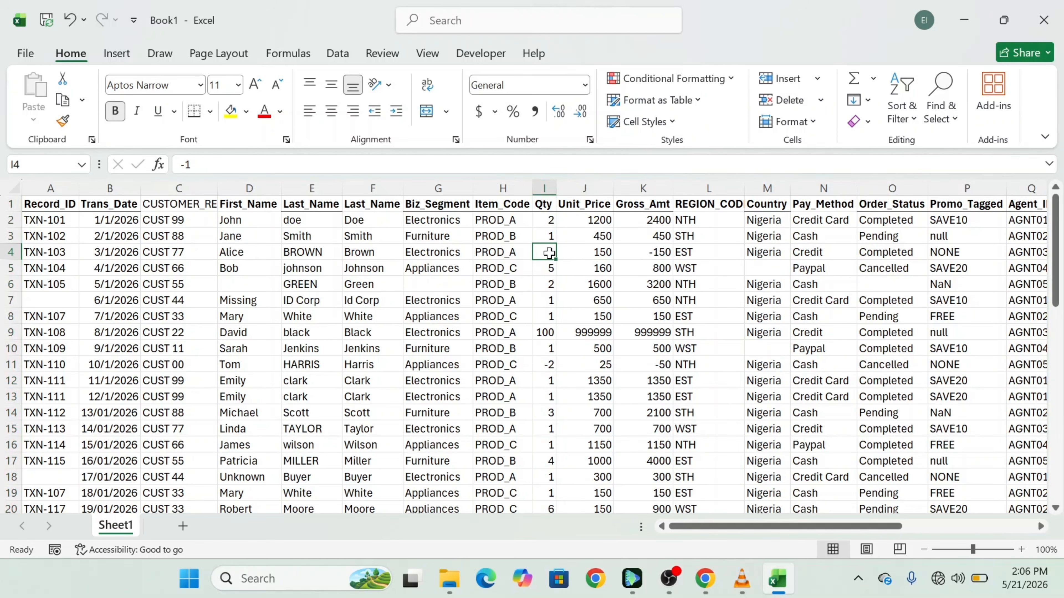
left_click(549, 364)
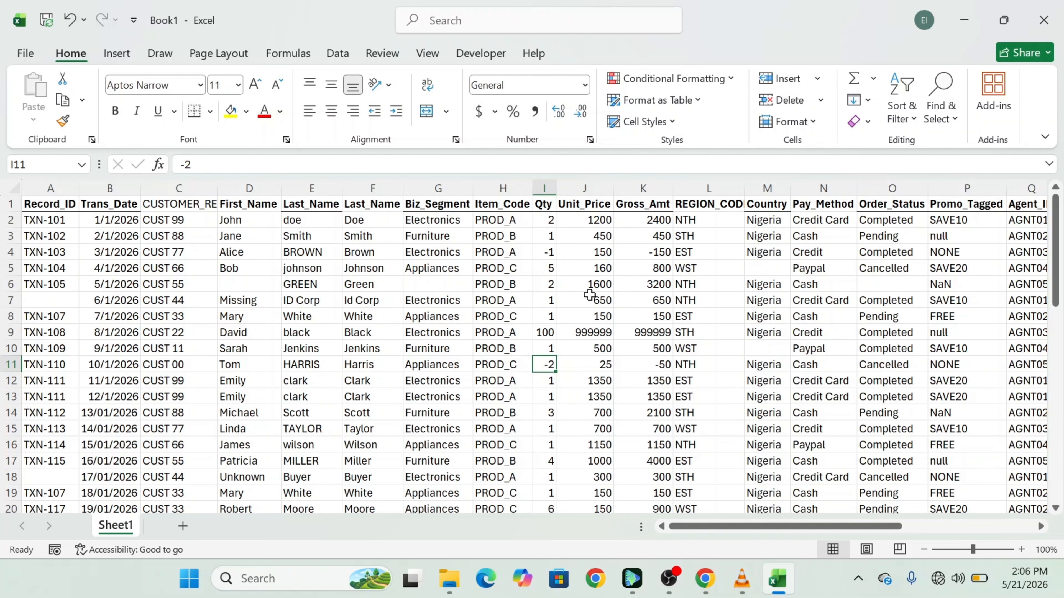
left_click(654, 188)
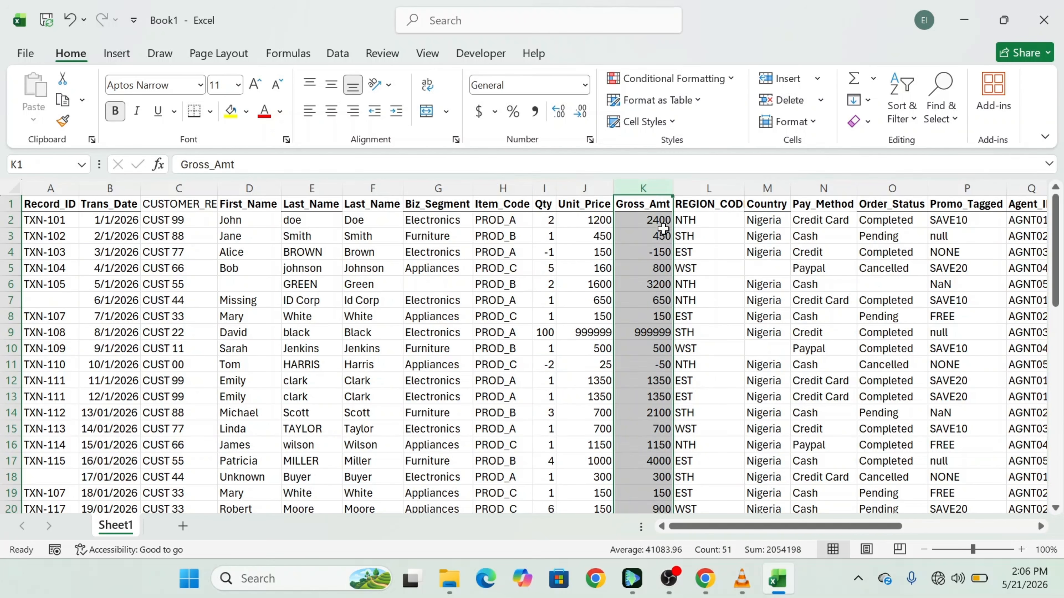
scroll(745, 398, "down", 3)
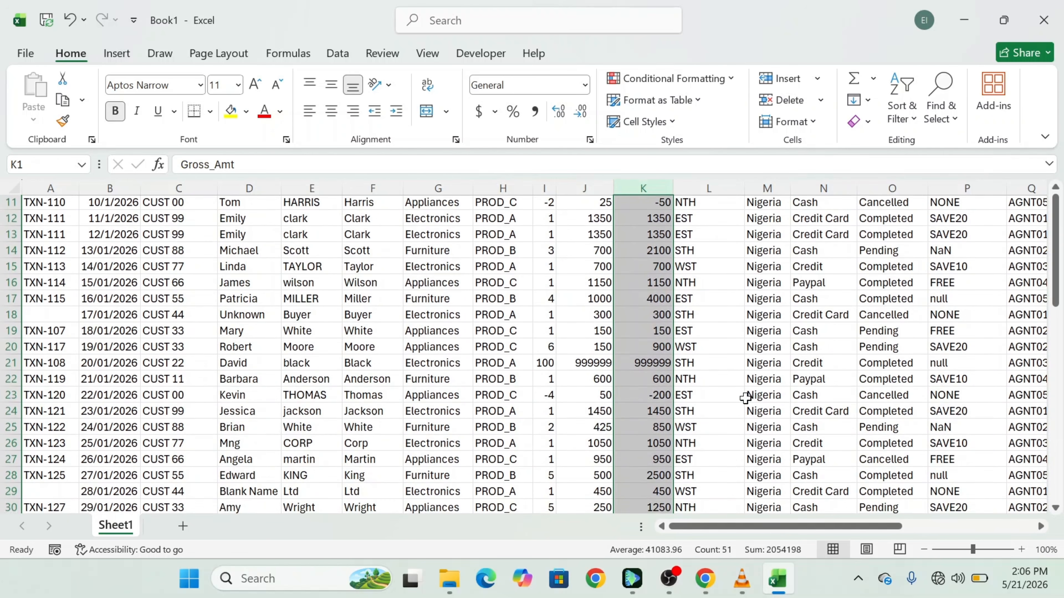
scroll(745, 398, "up", 3)
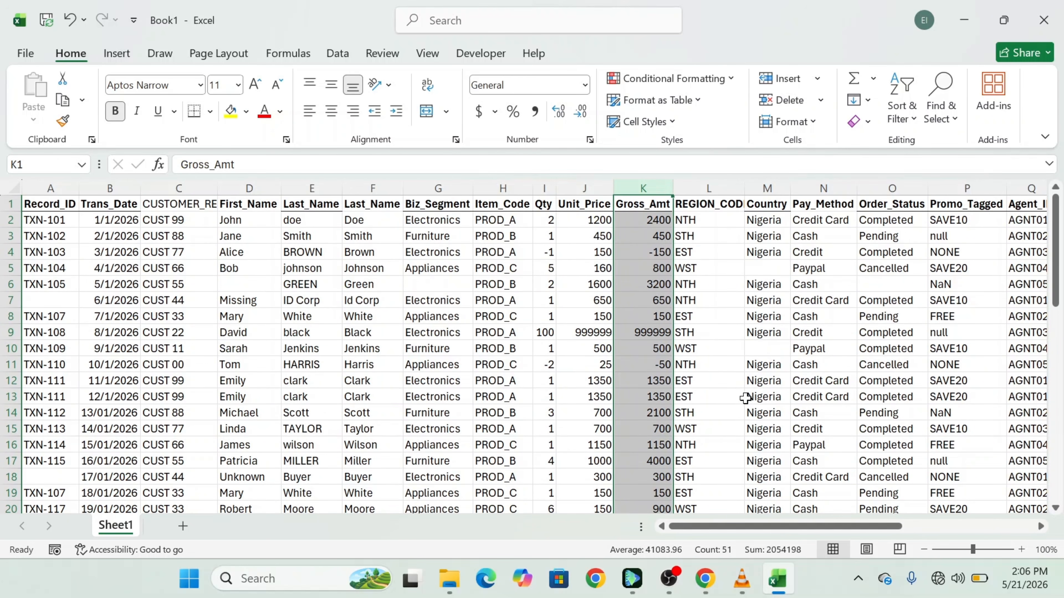
Highlight Qty column values less than 0 with Light Red Fill with Dark Red Text, and review the column.
left_click(544, 189)
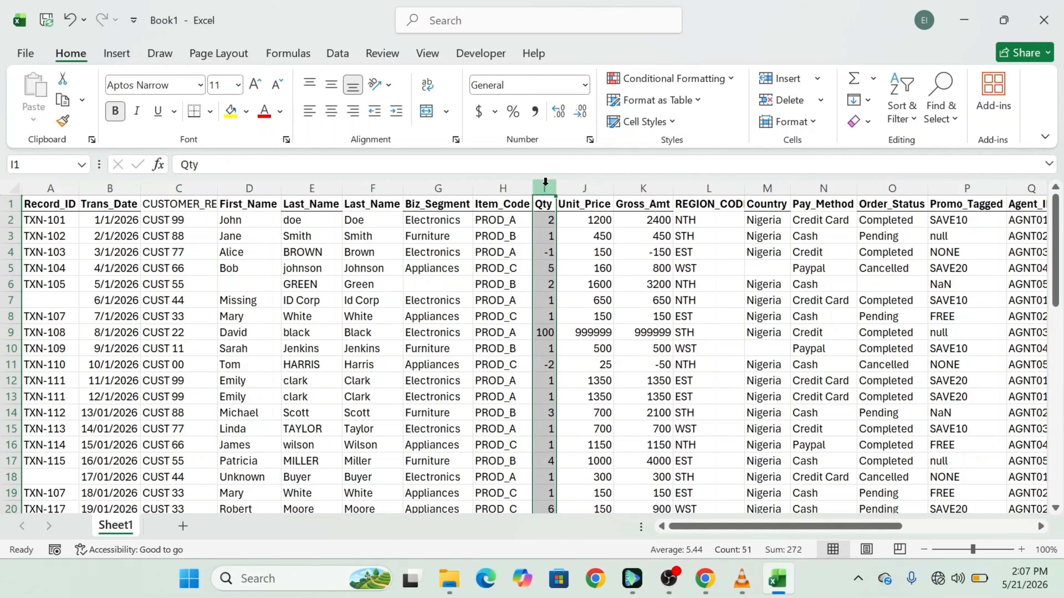
key("alt+h")
key("l")
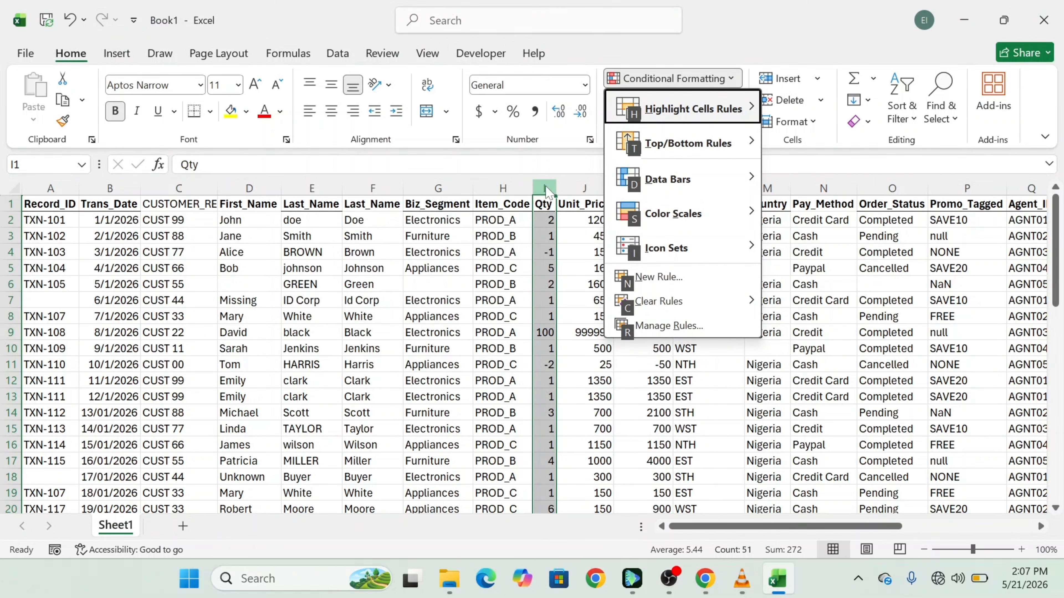
mouse_move(687, 111)
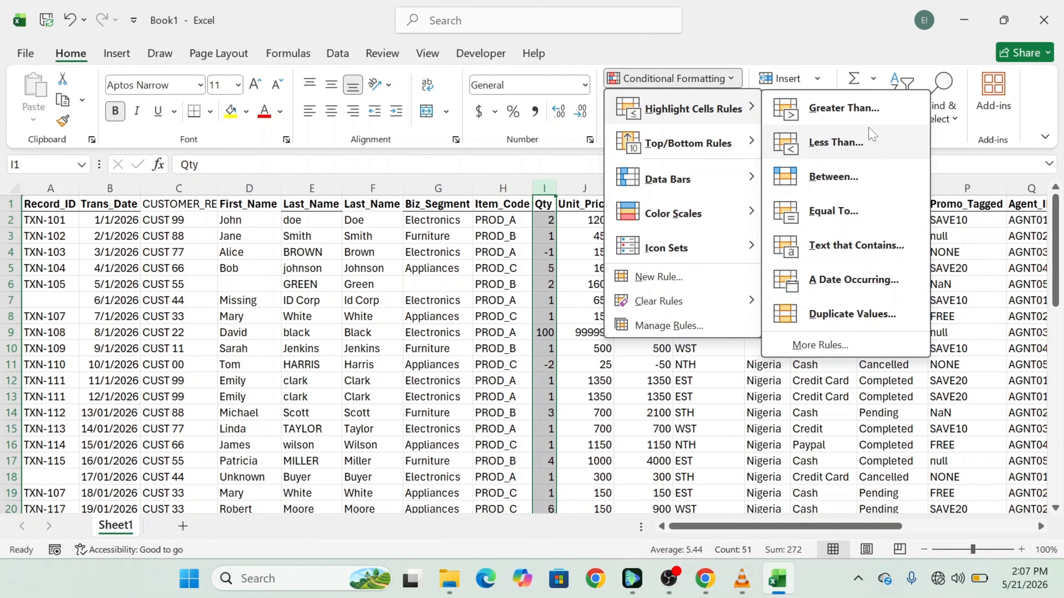
left_click(835, 142)
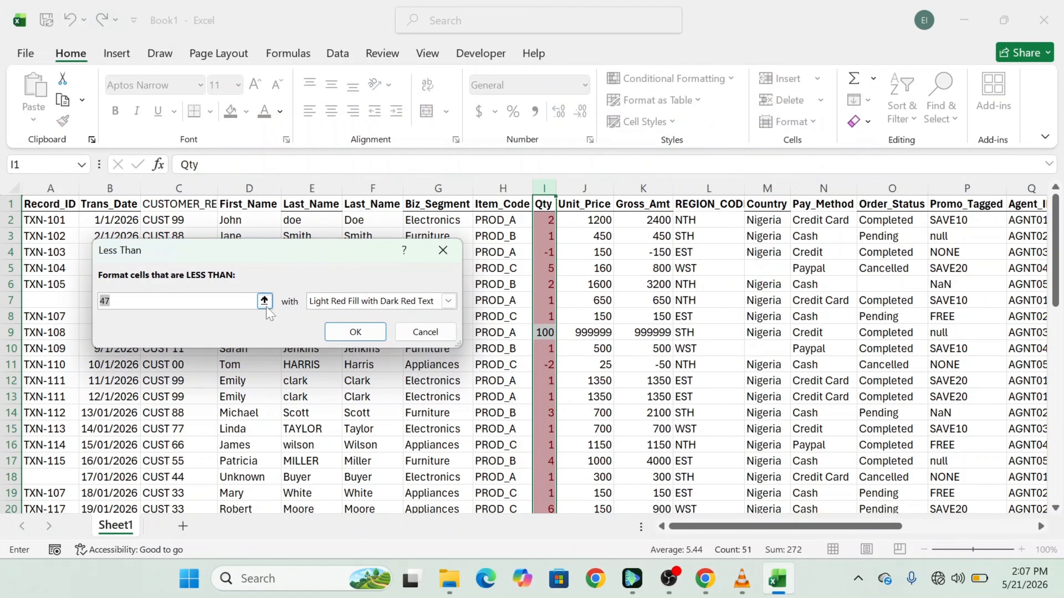
type("0")
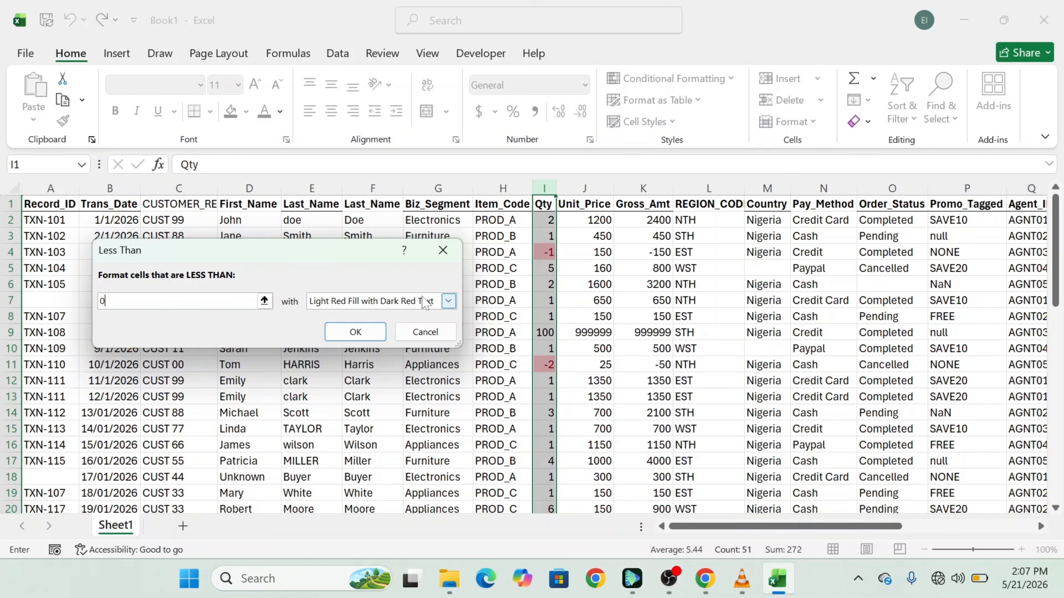
left_click(366, 334)
left_click(570, 315)
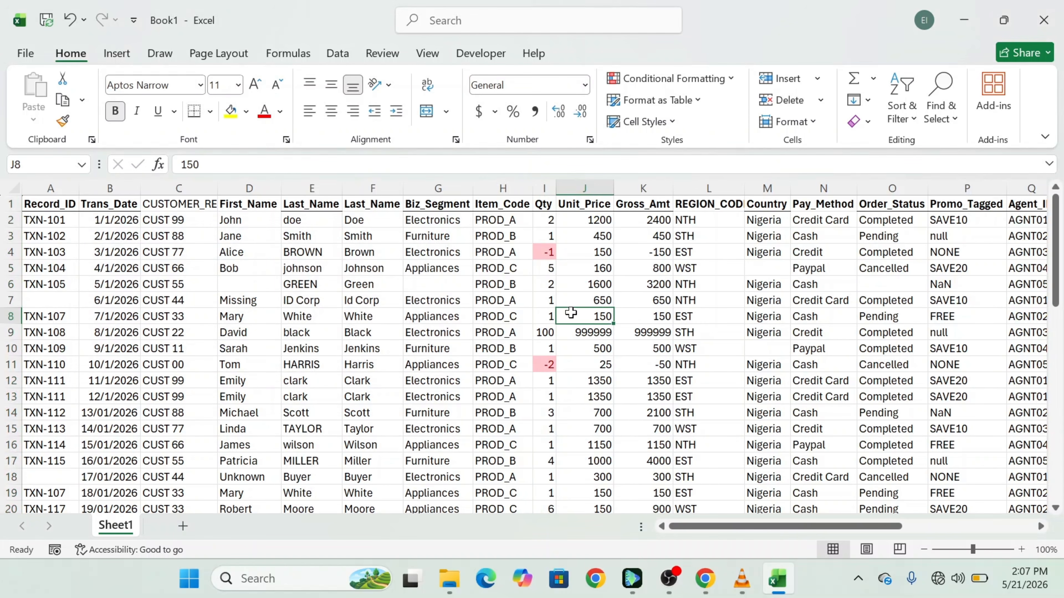
scroll(552, 328, "down", 3)
scroll(552, 328, "down", 3)
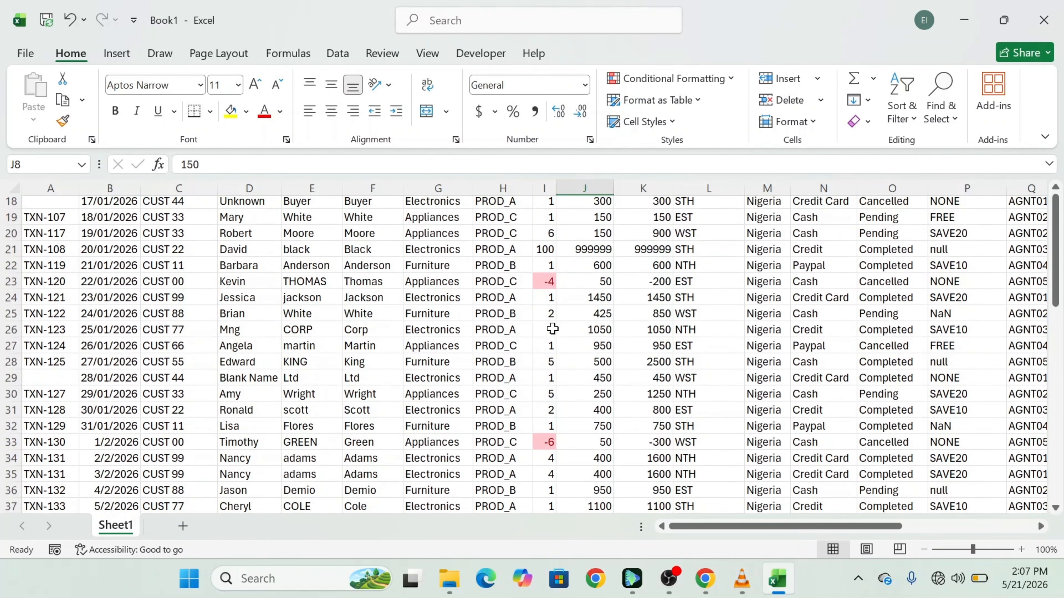
scroll(552, 328, "up", 6)
Select the Gross_Amt column K.
left_click(649, 185)
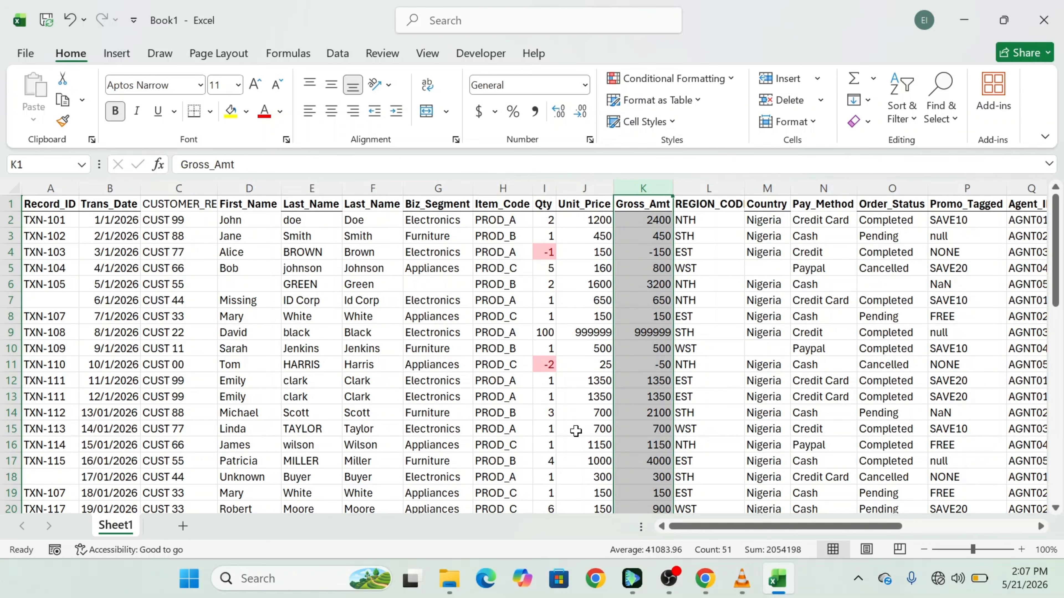
key("alt")
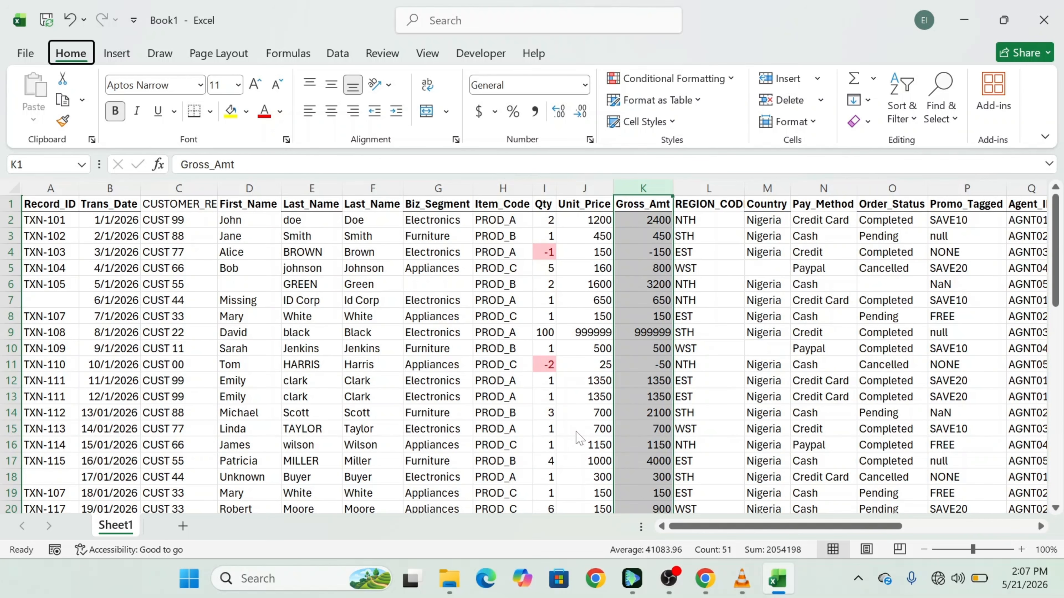
key("h")
key("h")
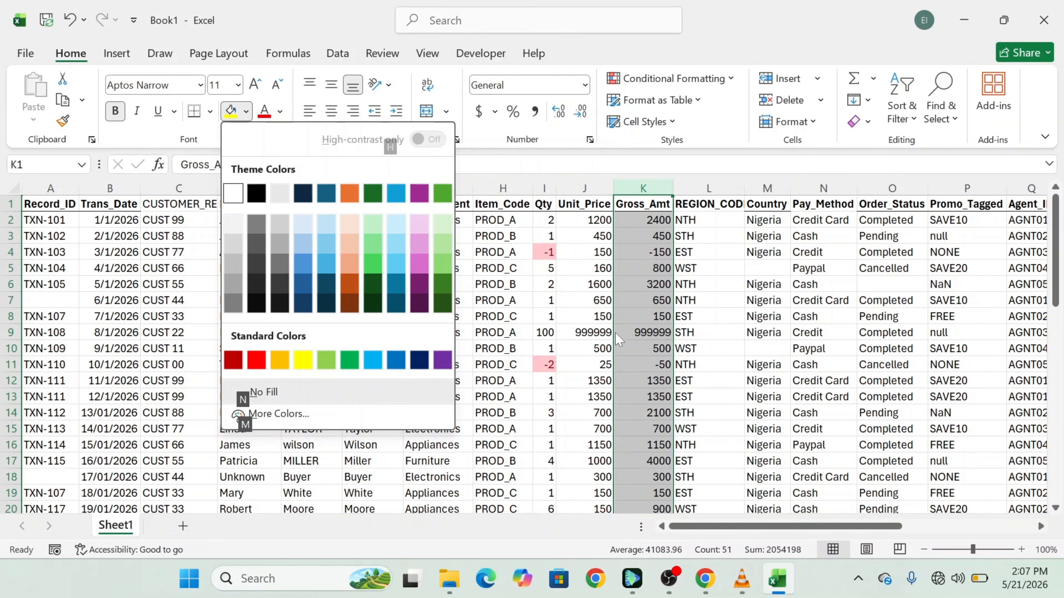
left_click(497, 163)
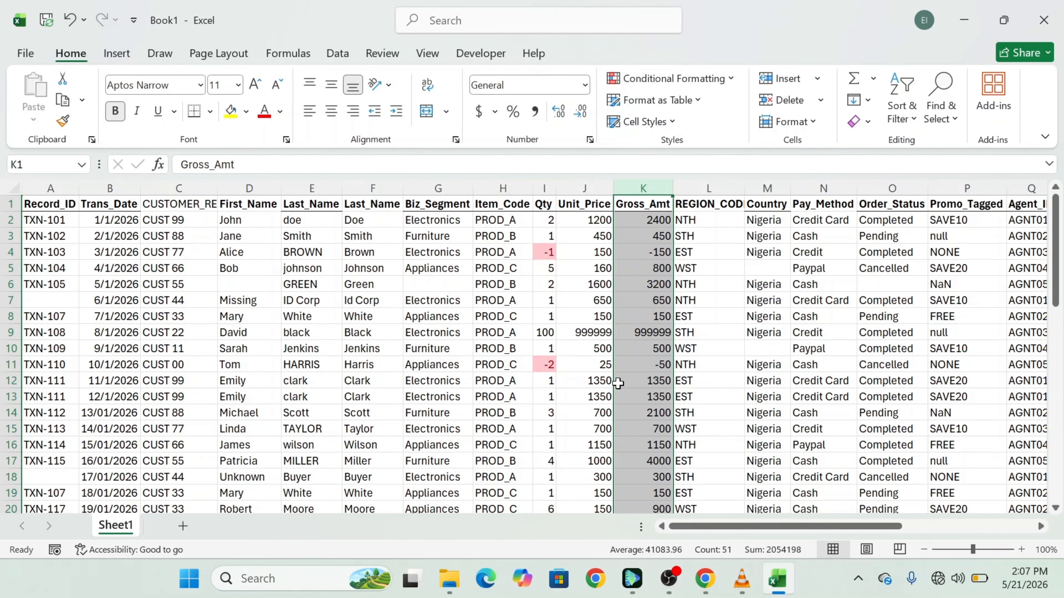
Highlight Gross_Amt column values less than 0 with Light Red Fill with Dark Red Text, and review the column.
key("alt")
key("h")
key("l")
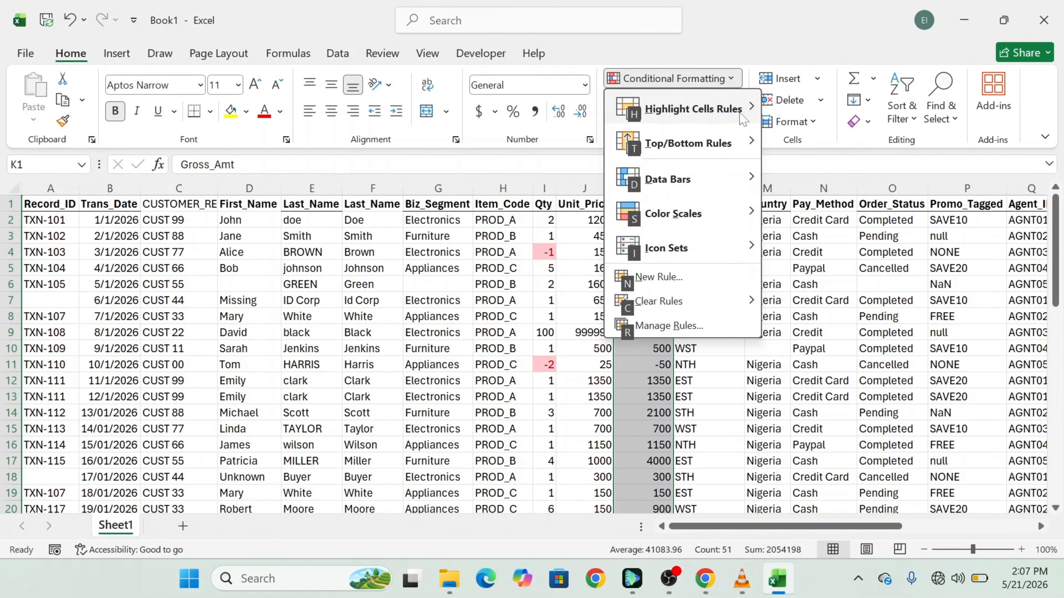
left_click(696, 109)
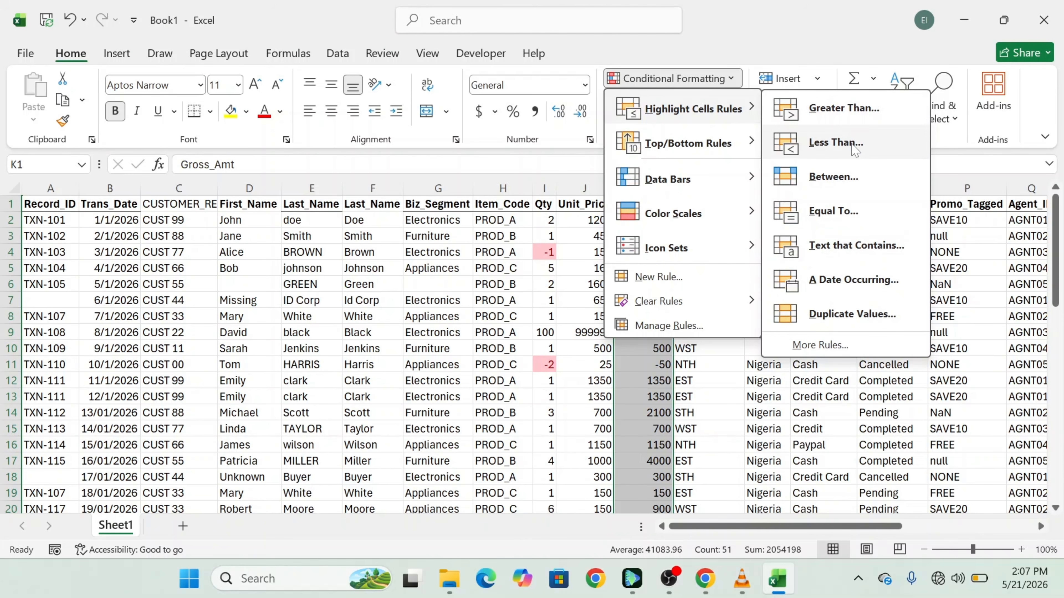
left_click(844, 151)
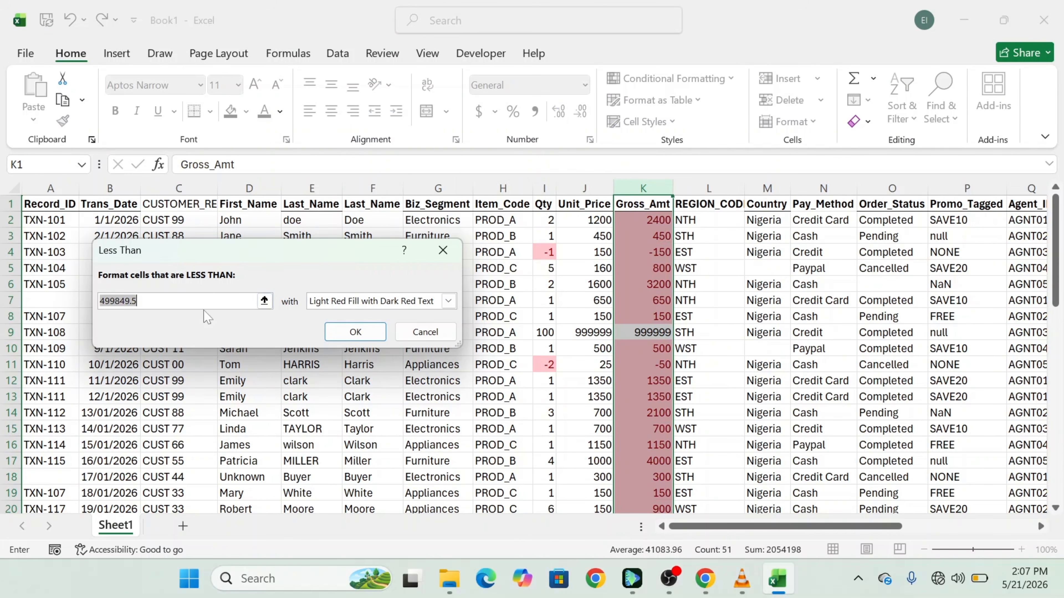
key("BackSpace")
type("0")
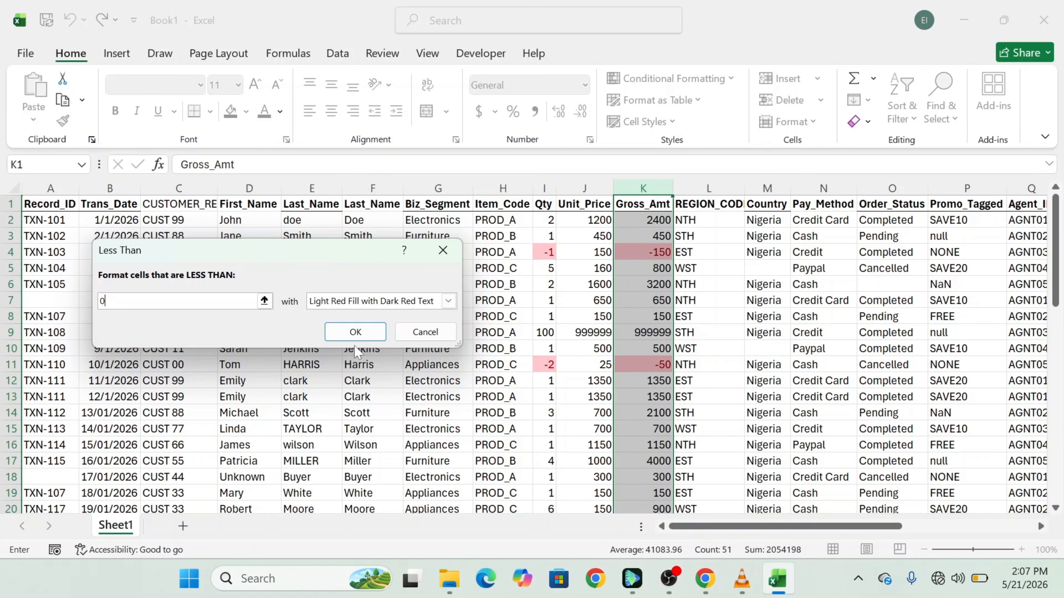
left_click(355, 332)
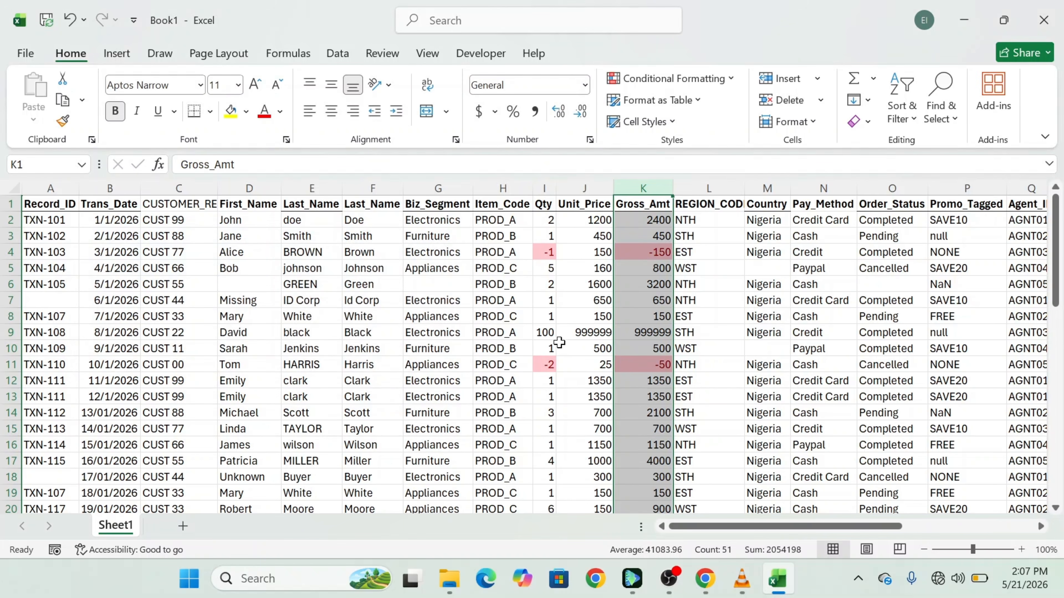
left_click(622, 381)
scroll(621, 382, "down", 1)
scroll(621, 382, "down", 11)
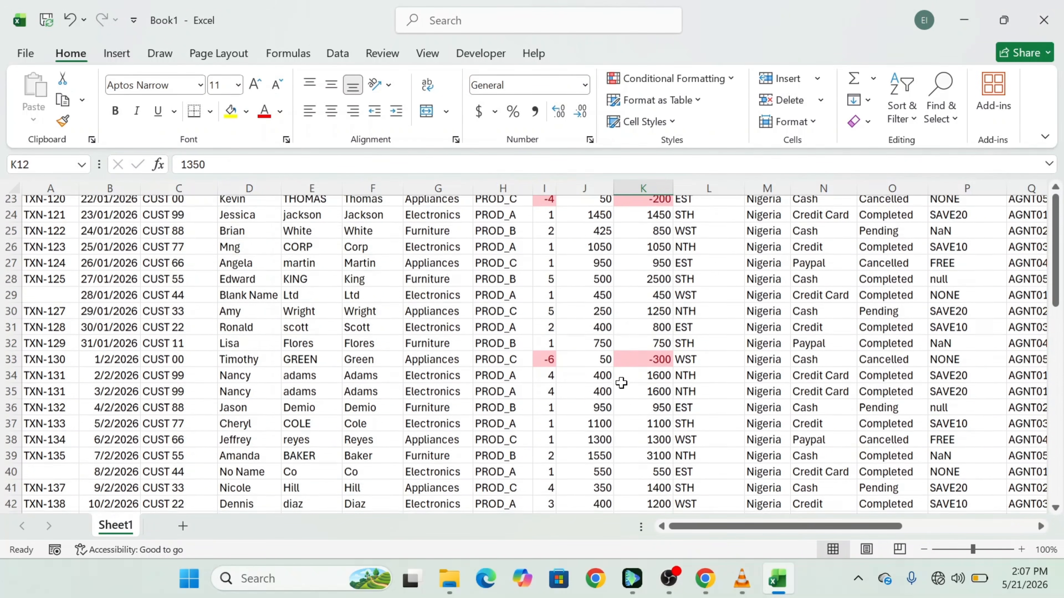
scroll(622, 382, "up", 12)
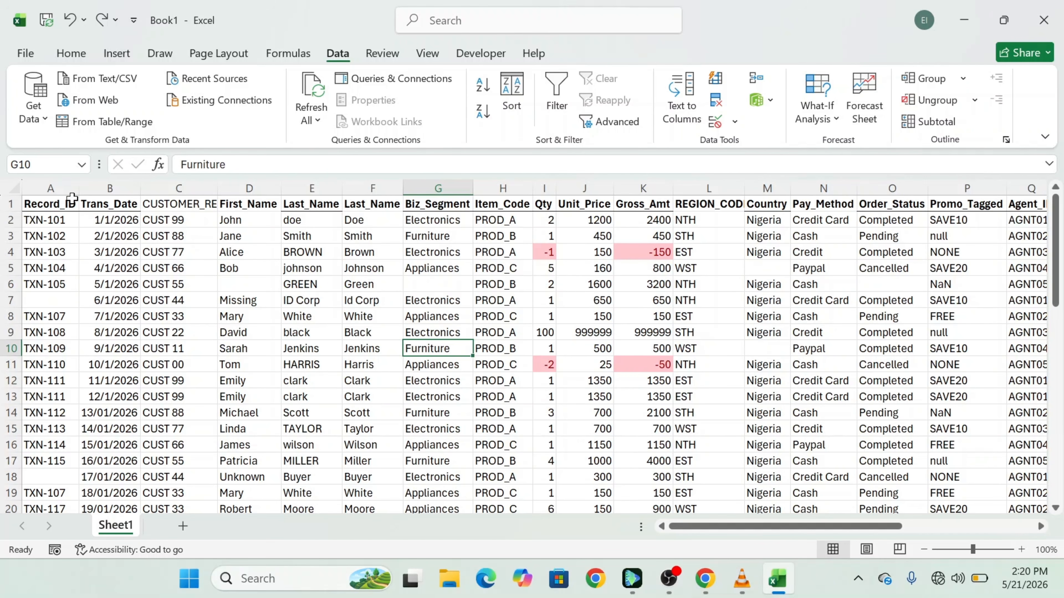
Remove duplicate rows from the dataset, comparing all columns and treating the first row as headers.
left_click(59, 188)
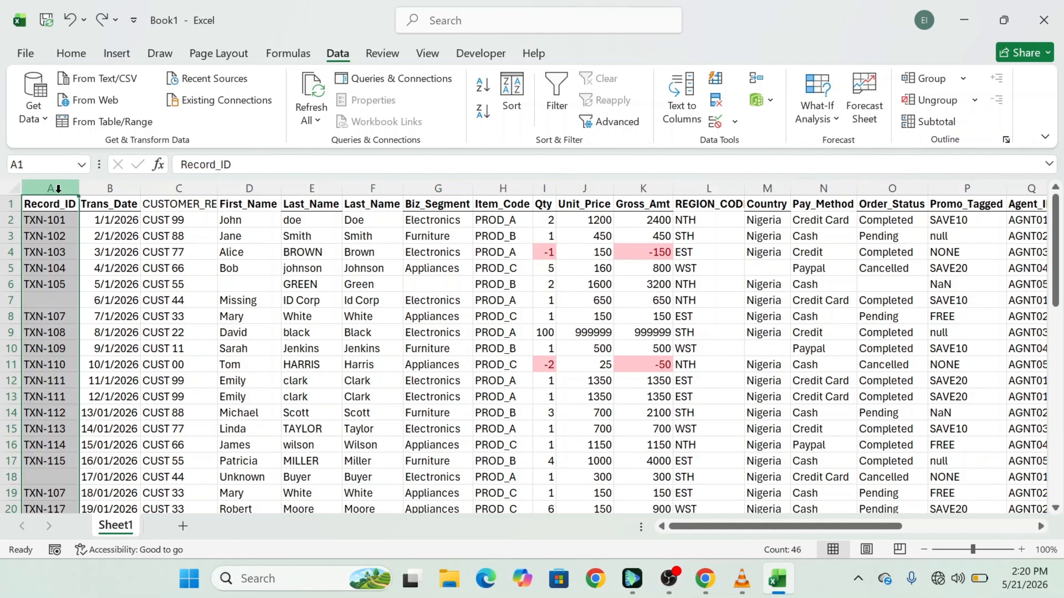
left_click(185, 280)
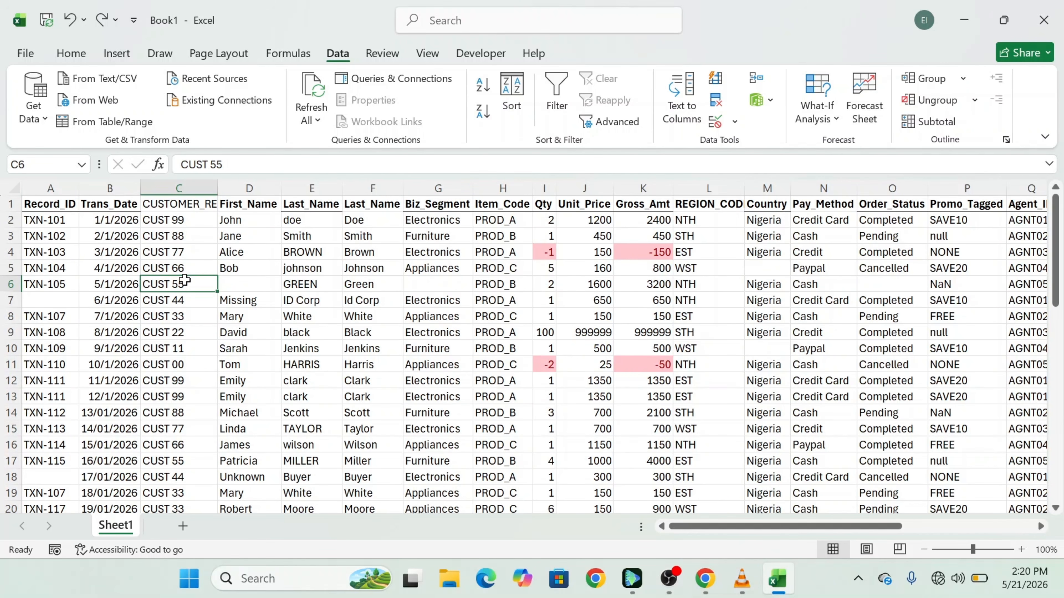
key("alt")
key("a")
key("m")
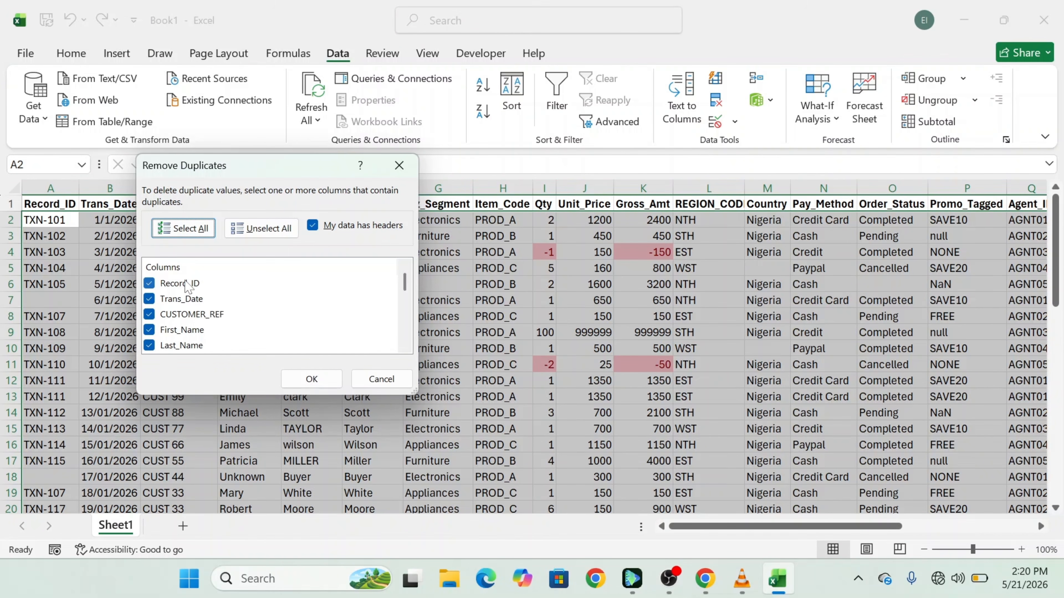
scroll(187, 285, "down", 5)
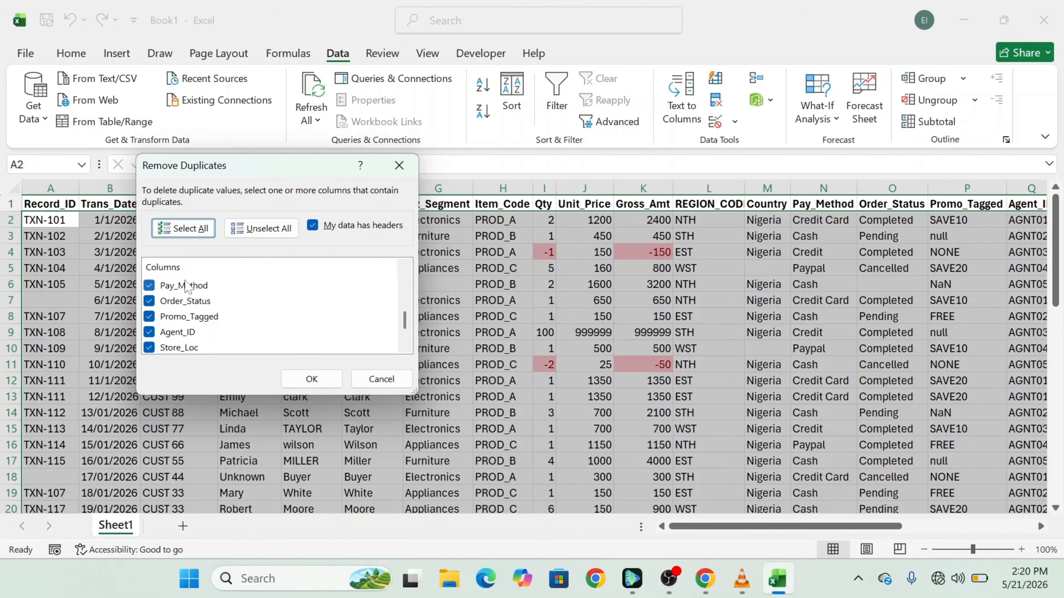
left_click(293, 380)
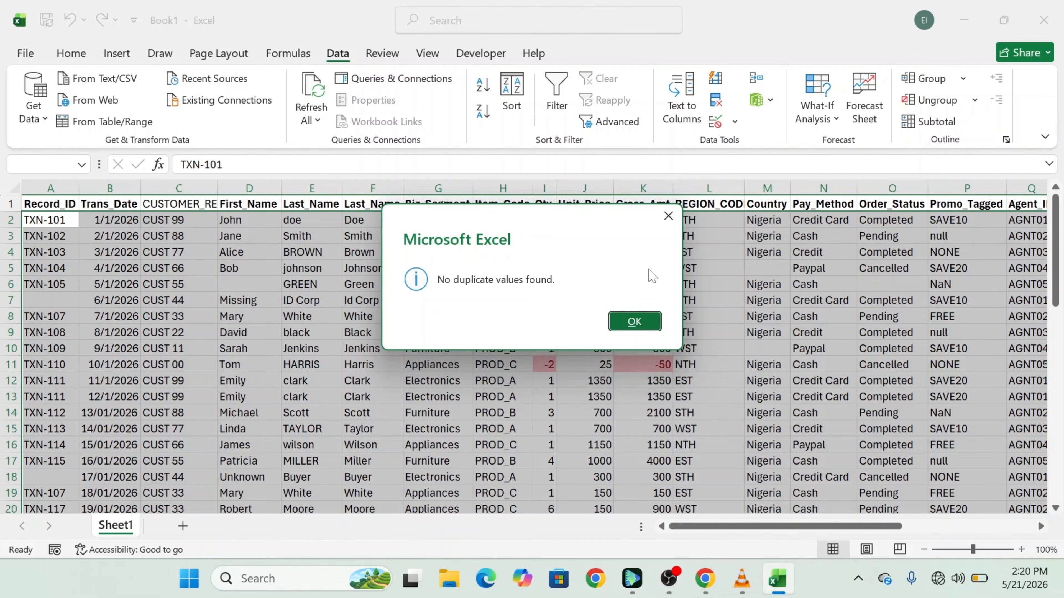
left_click(667, 221)
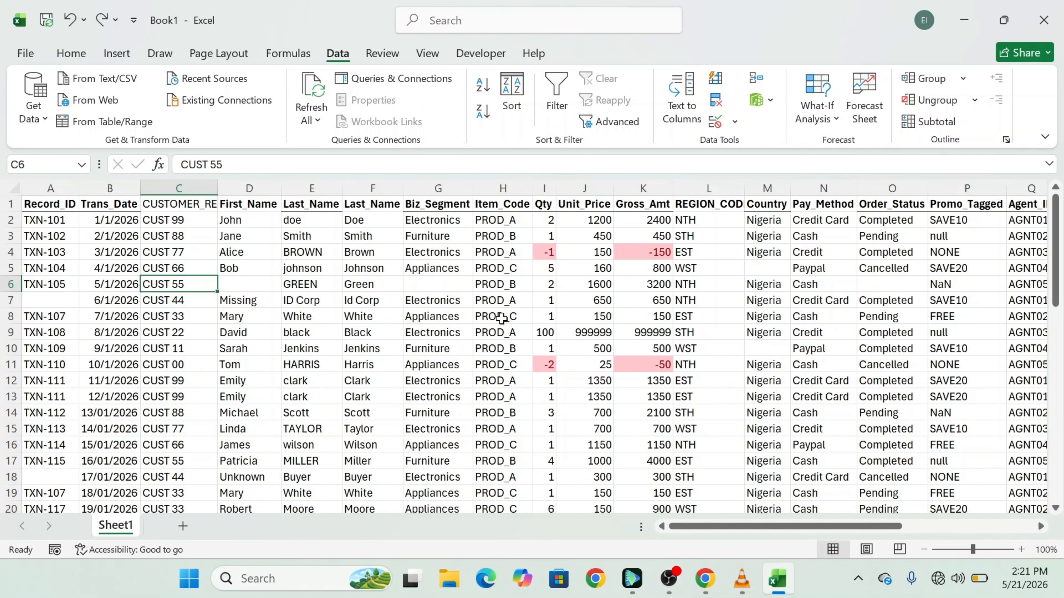
Examine the dataset for missing values, including the blank cells A7, D6 and G6.
left_click(44, 299)
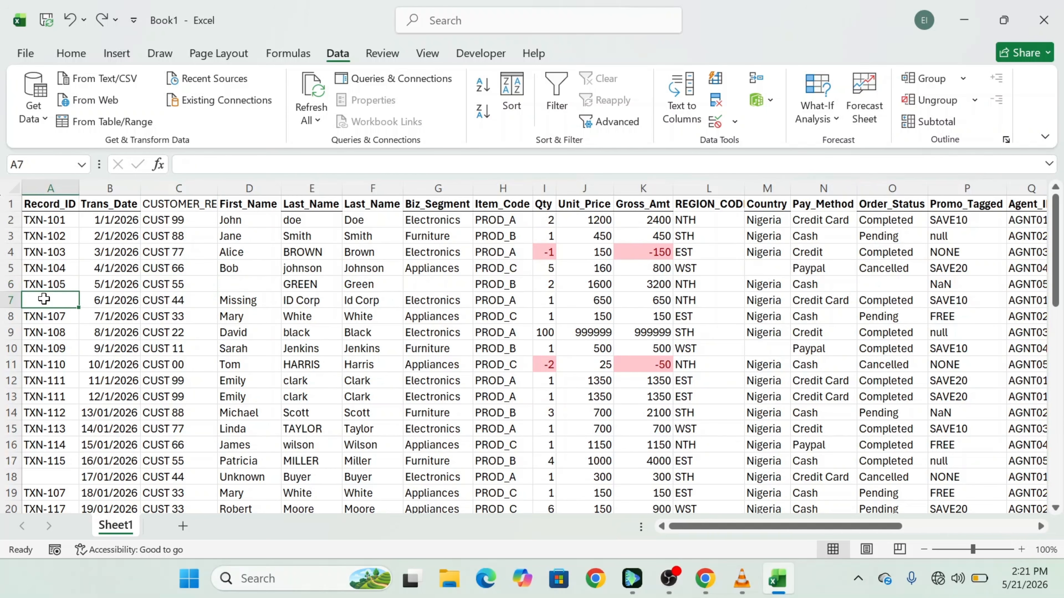
left_click(250, 280)
left_click(409, 285)
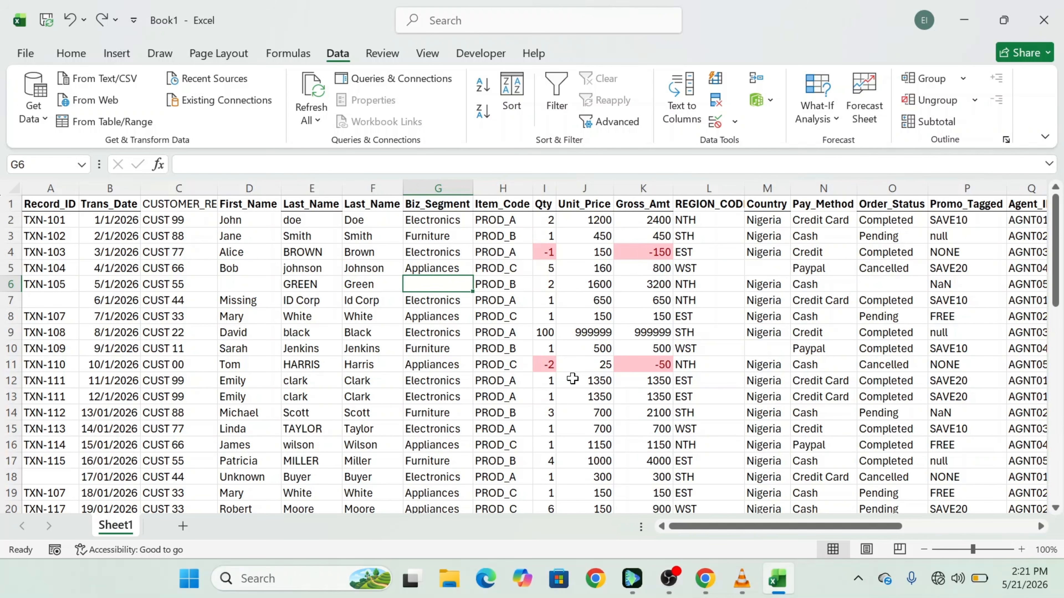
scroll(573, 379, "down", 7)
scroll(573, 378, "up", 7)
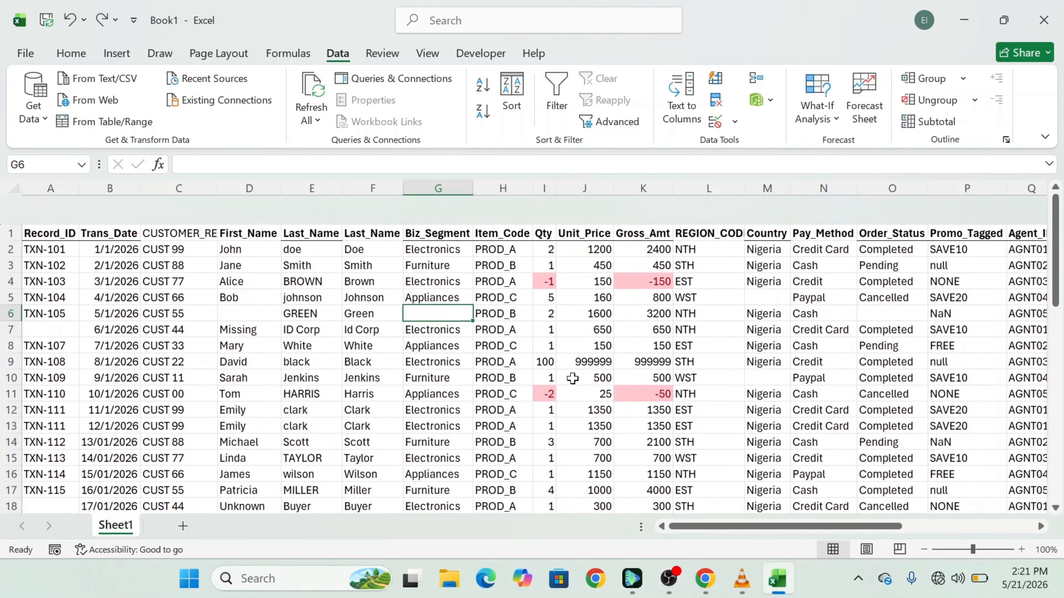
scroll(572, 379, "down", 15)
scroll(573, 378, "up", 15)
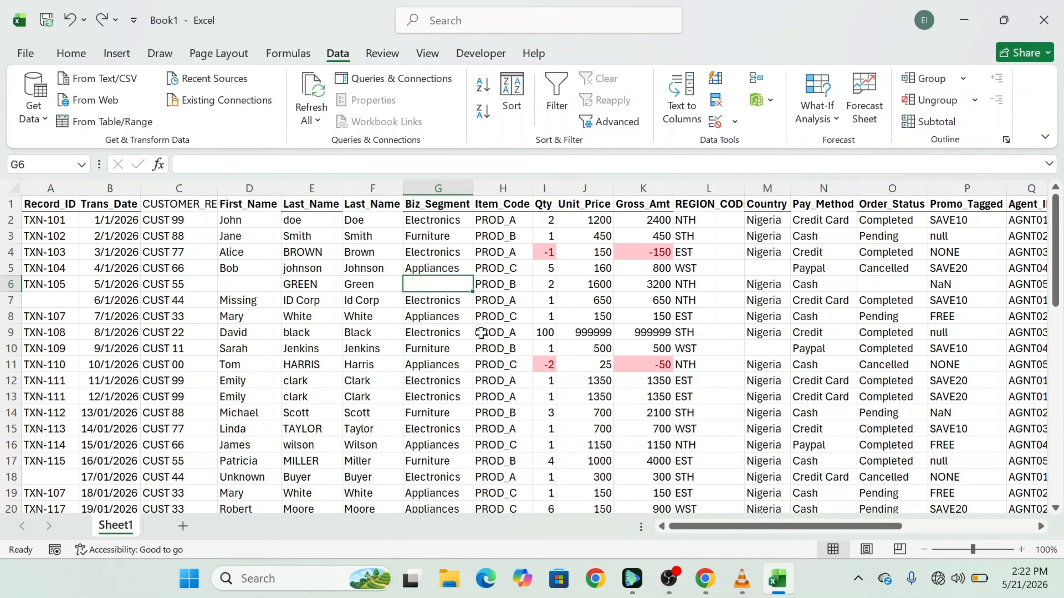
scroll(292, 356, "down", 3)
scroll(292, 357, "down", 13)
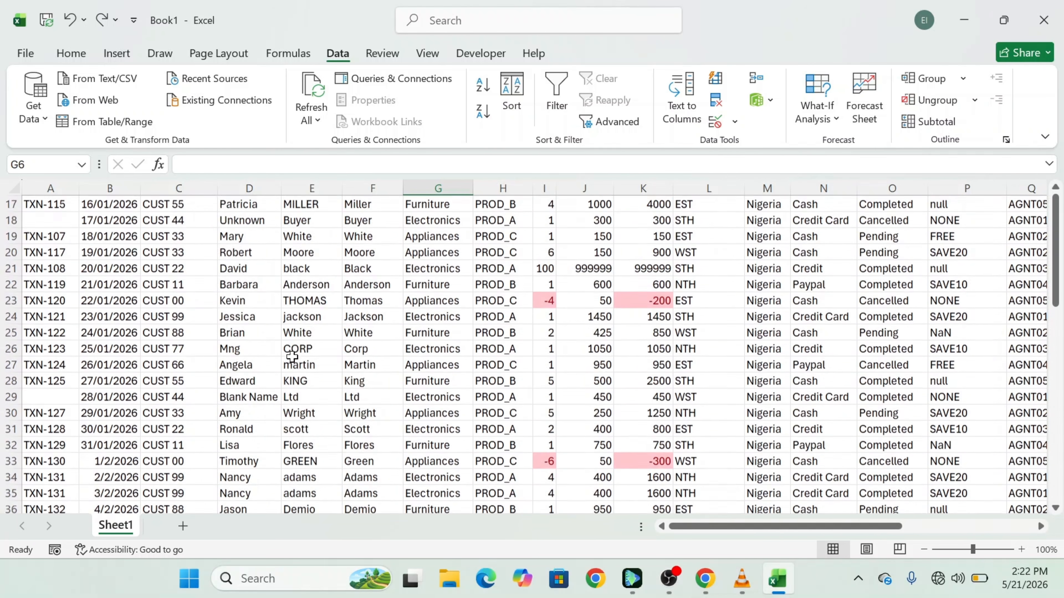
scroll(292, 357, "up", 7)
scroll(292, 357, "up", 8)
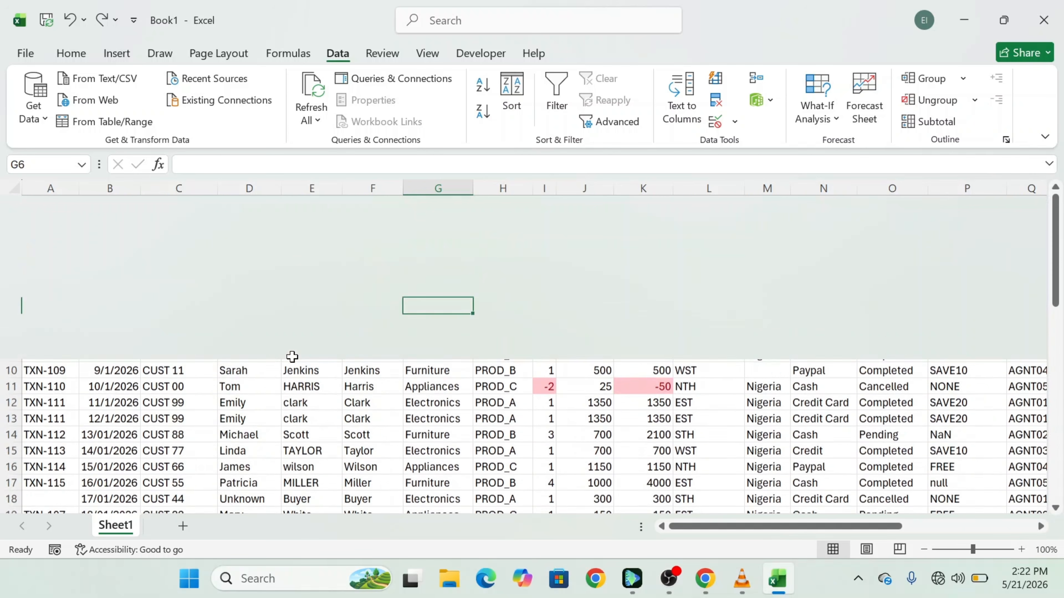
scroll(292, 356, "down", 1)
scroll(292, 357, "up", 1)
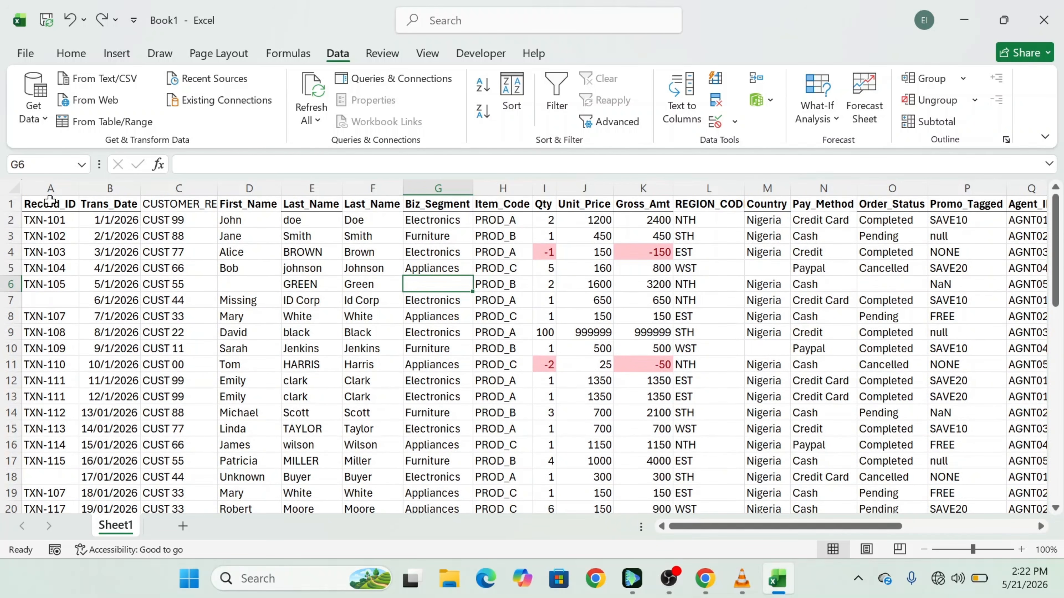
Create a new conditional formatting rule for all dataset columns that formats only cells containing Blanks.
left_click(38, 191)
left_click_drag(39, 191, 857, 236)
scroll(611, 347, "left", 10)
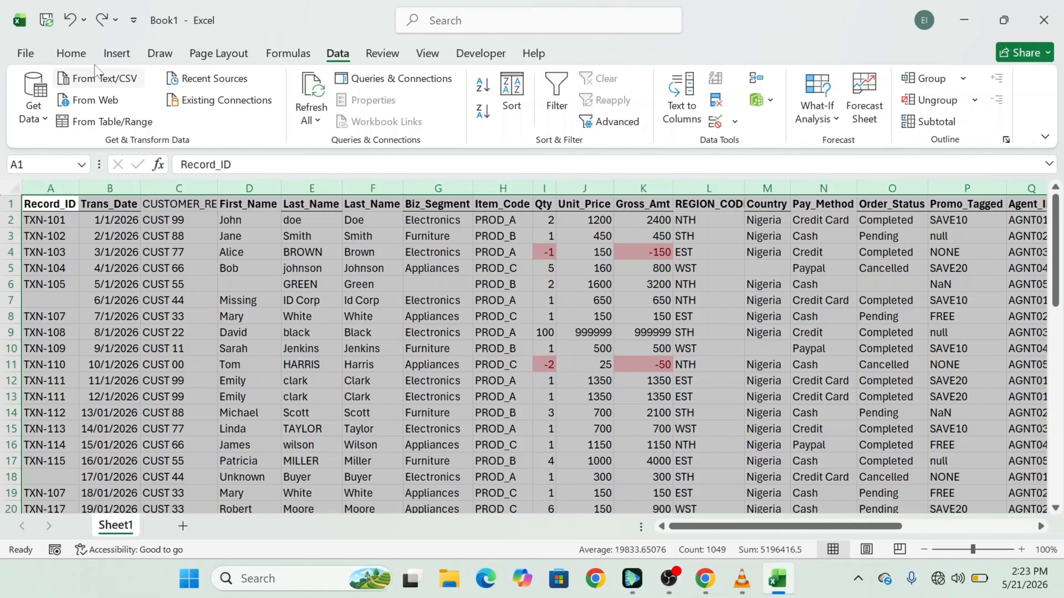
left_click(71, 54)
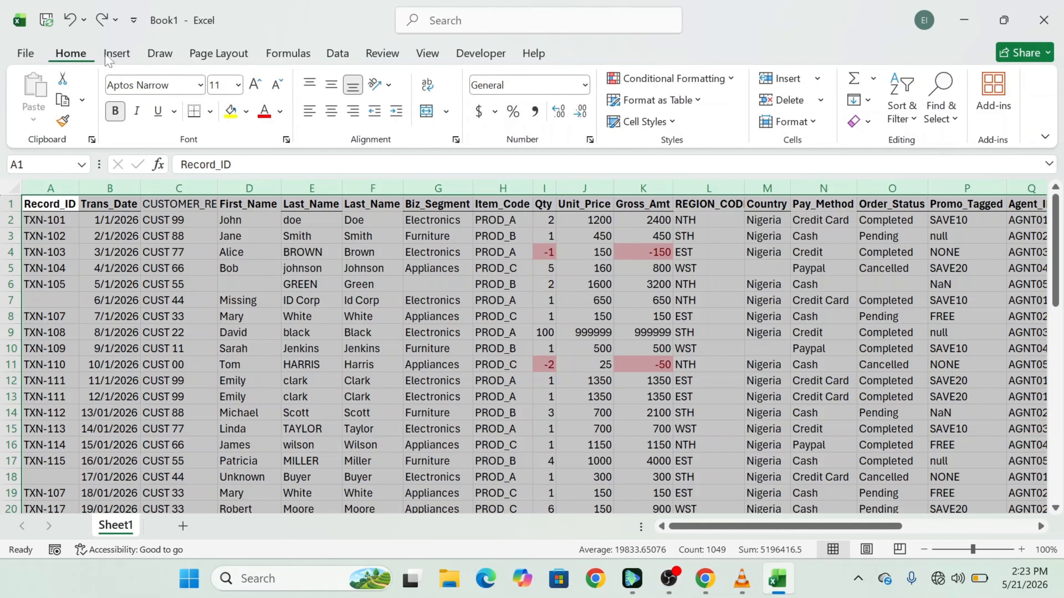
left_click(707, 84)
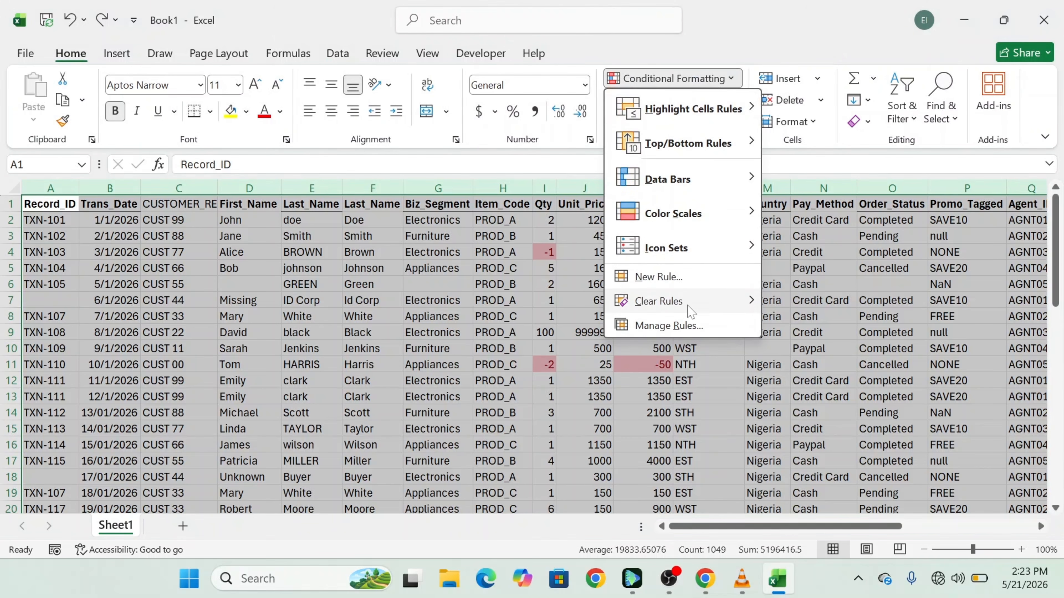
left_click(706, 279)
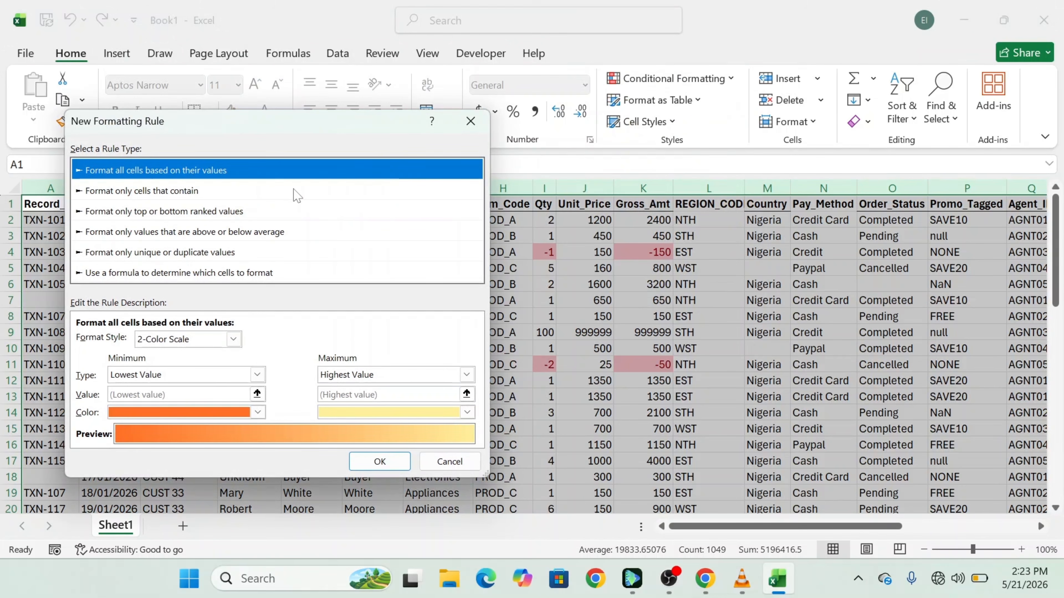
left_click(210, 194)
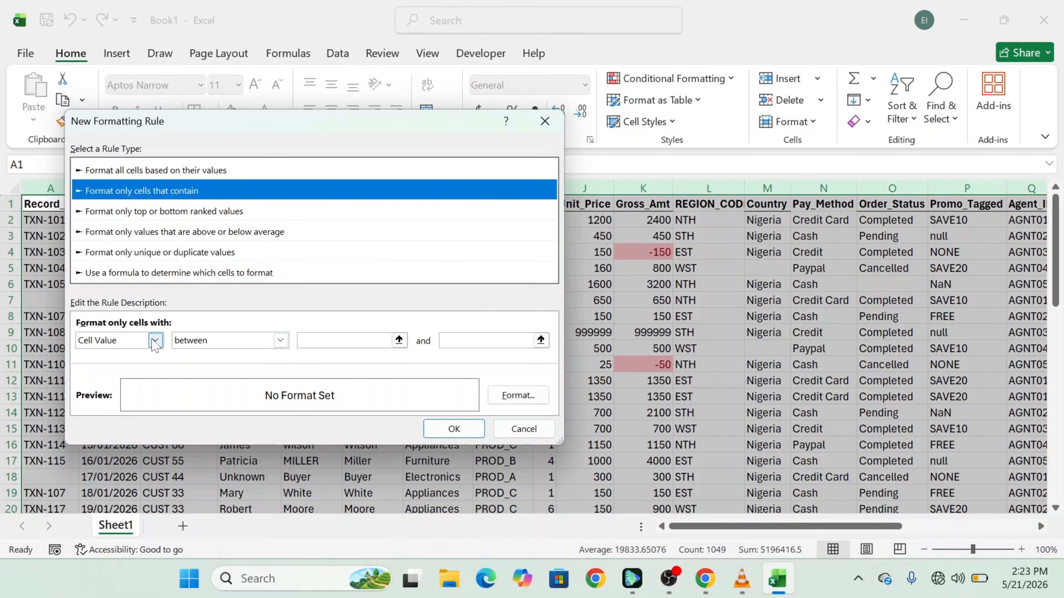
left_click(155, 340)
left_click(126, 391)
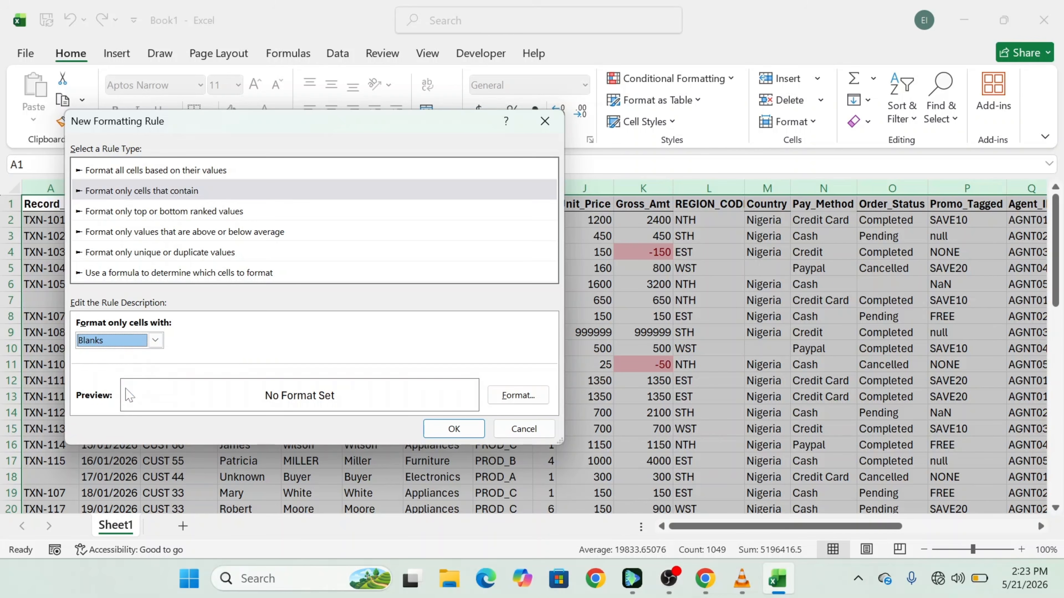
Give the blanks rule a yellow background fill, apply it, and review the highlighted blank cells.
left_click(524, 400)
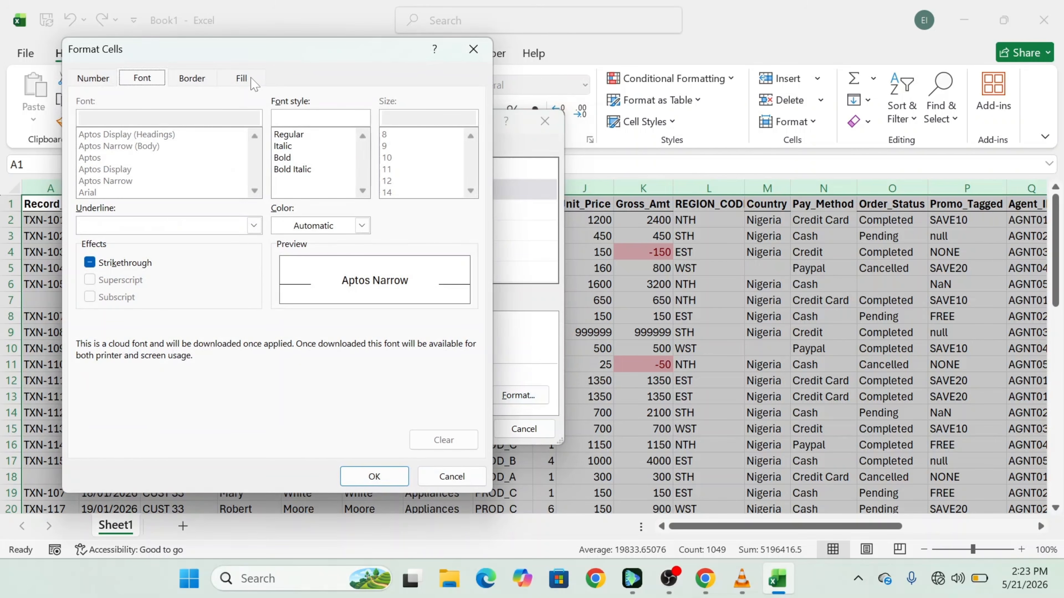
left_click(247, 79)
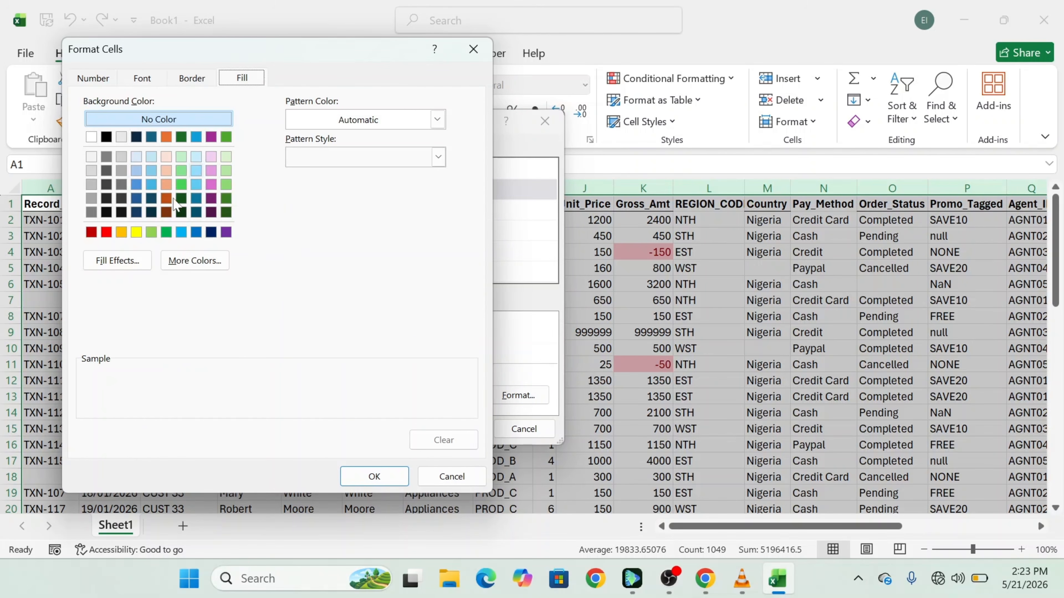
left_click(137, 233)
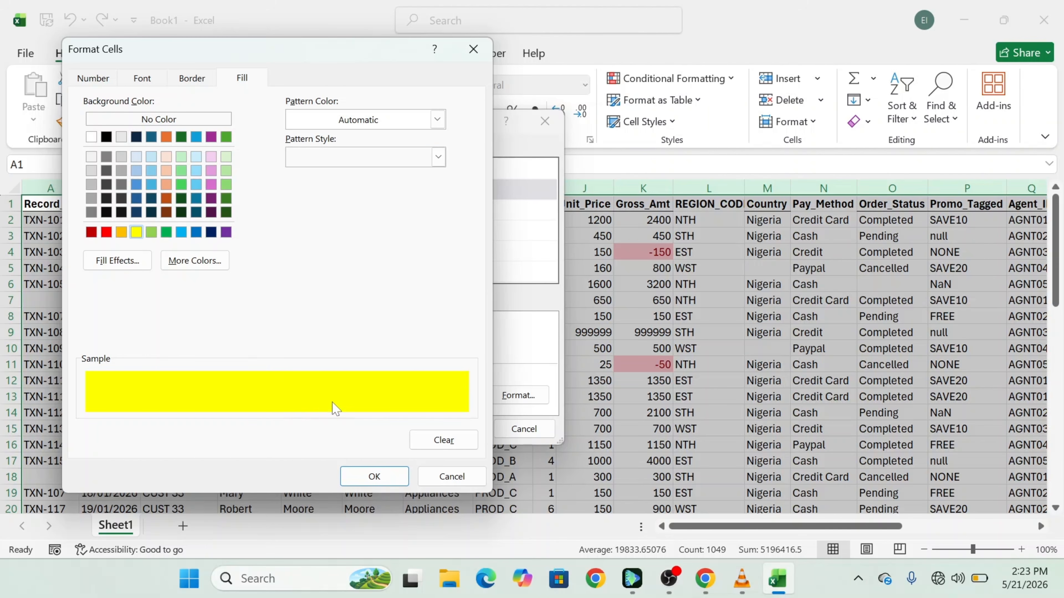
left_click(373, 478)
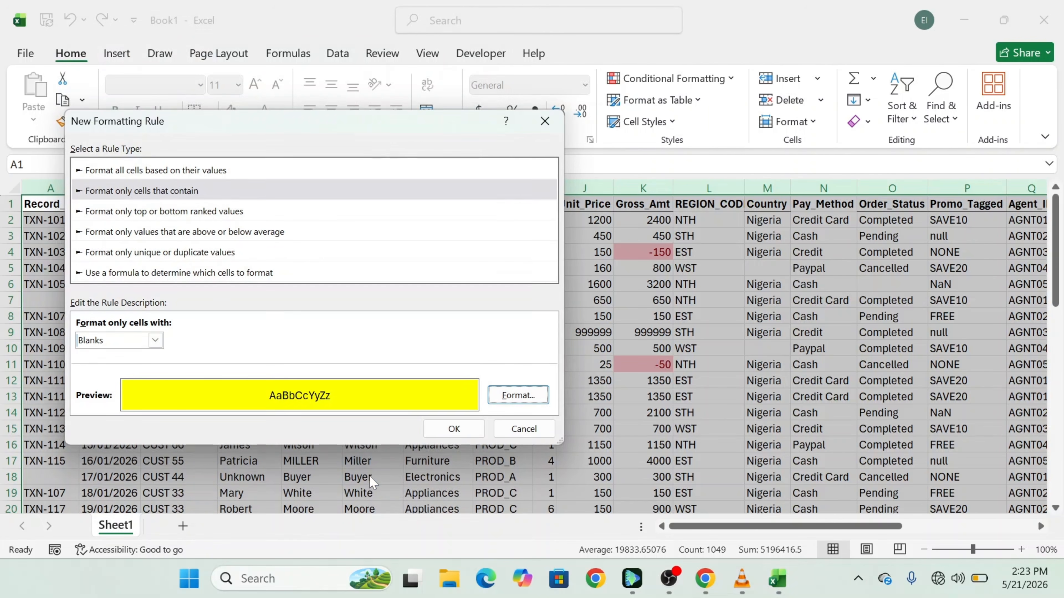
left_click(446, 429)
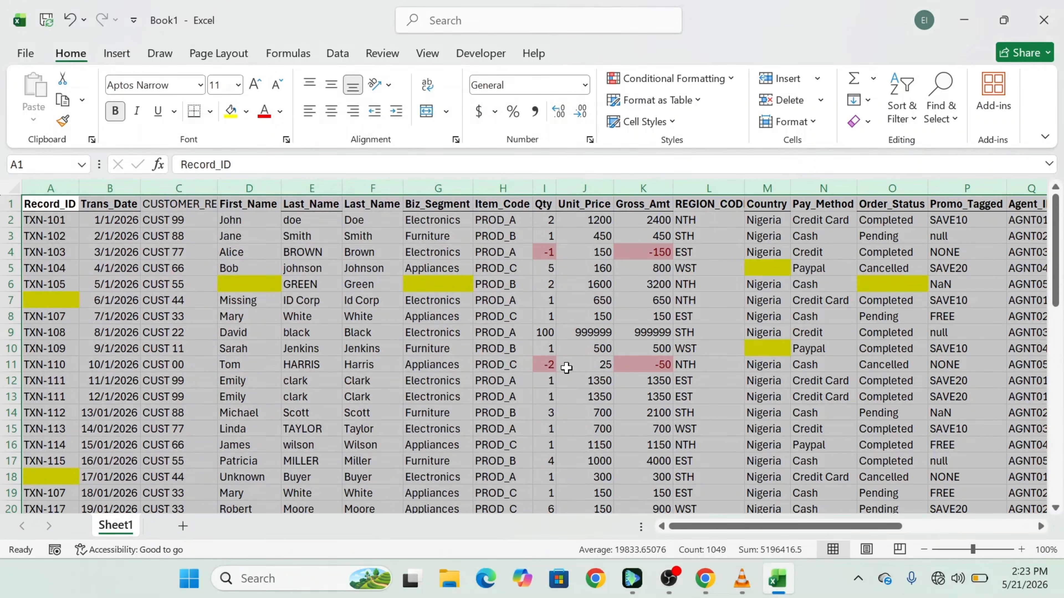
left_click(619, 382)
scroll(475, 402, "down", 9)
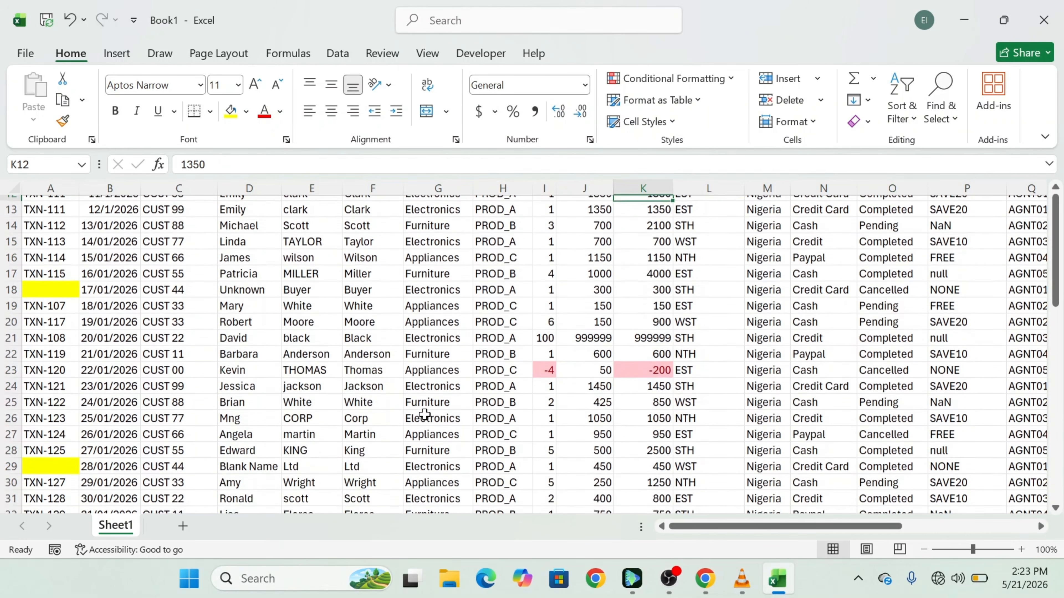
scroll(425, 414, "up", 9)
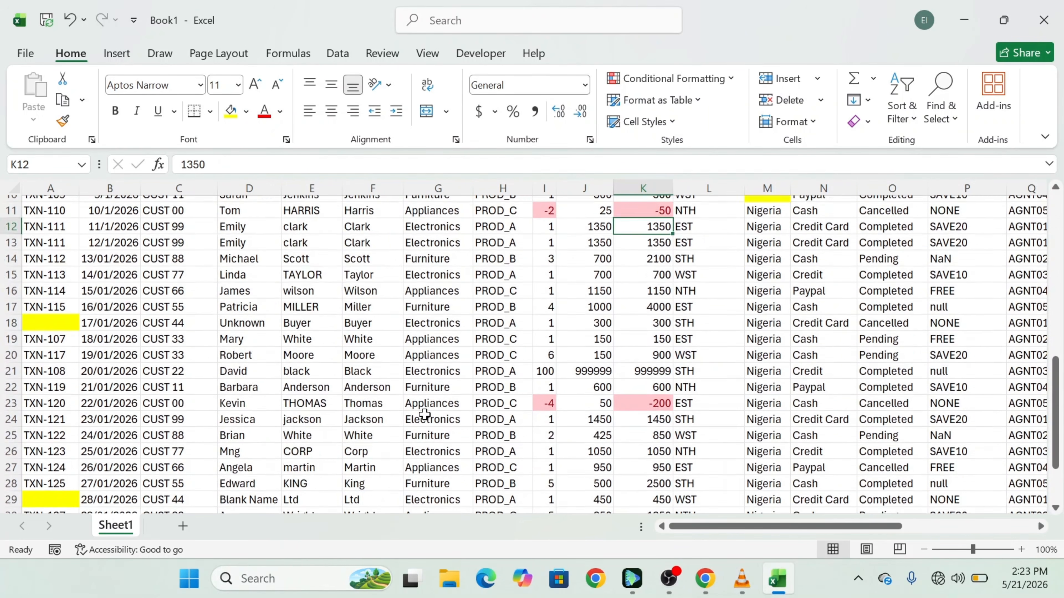